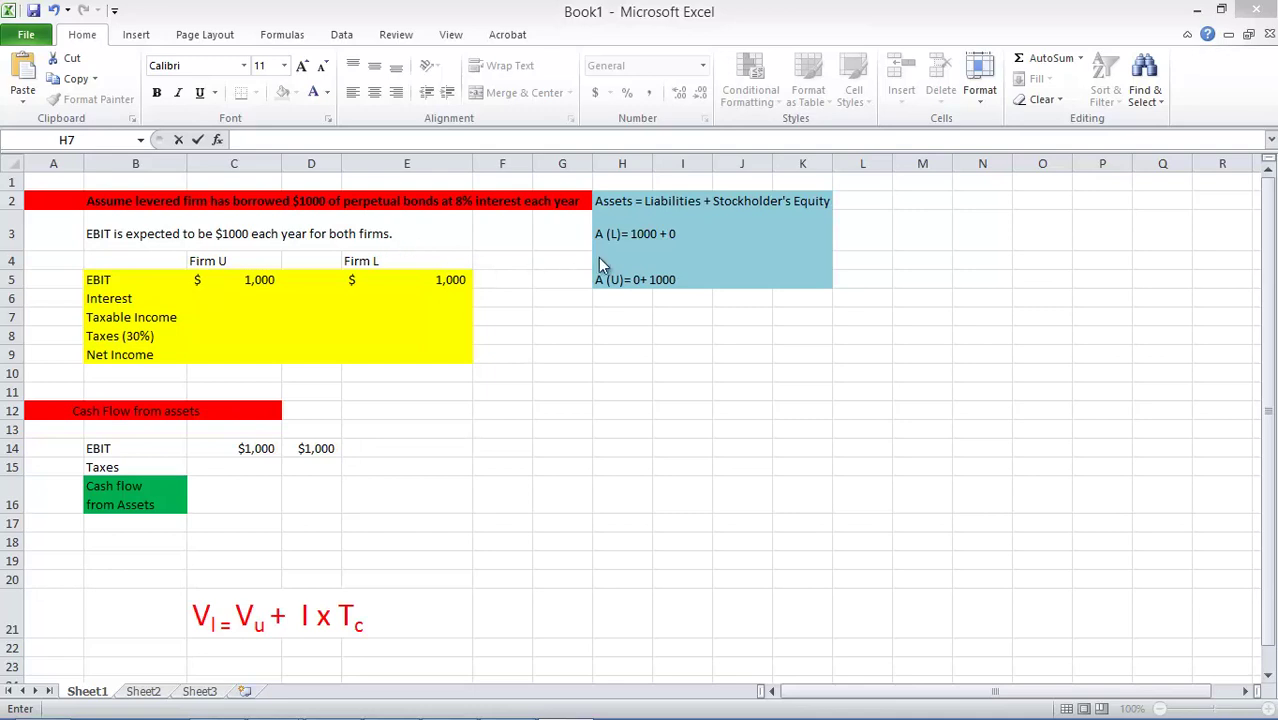
click(607, 206)
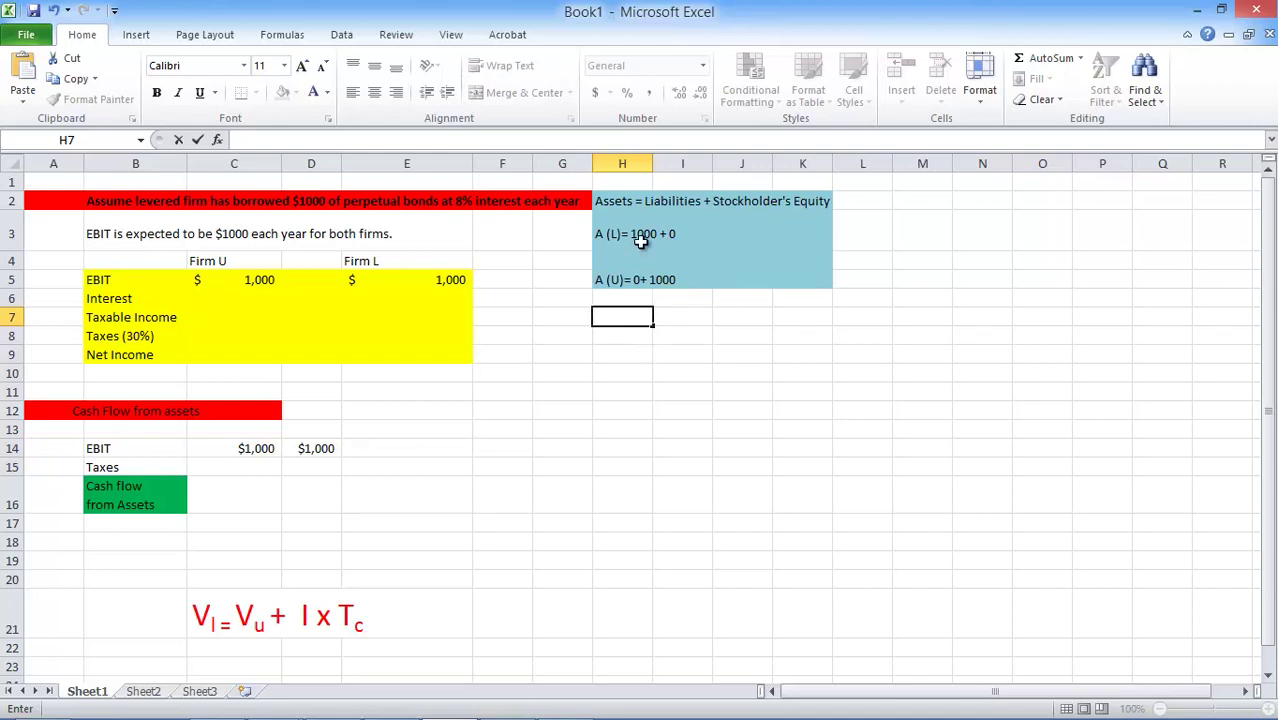
click(679, 281)
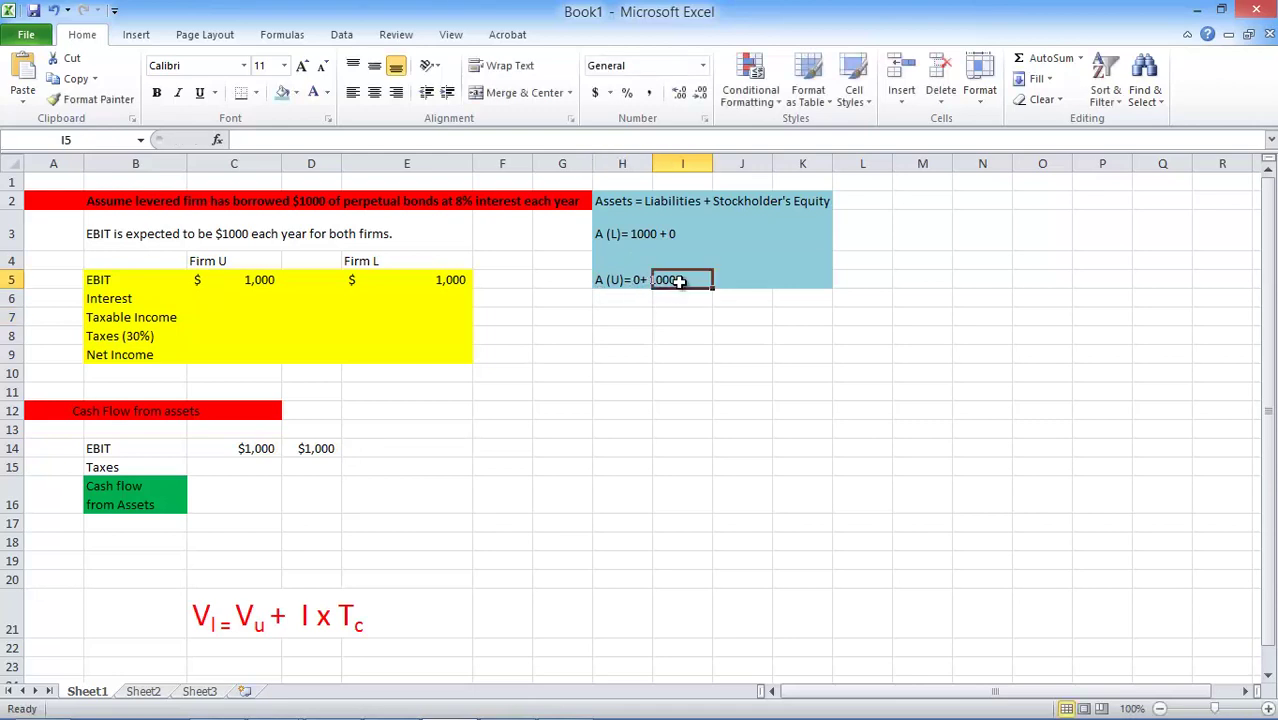
click(214, 299)
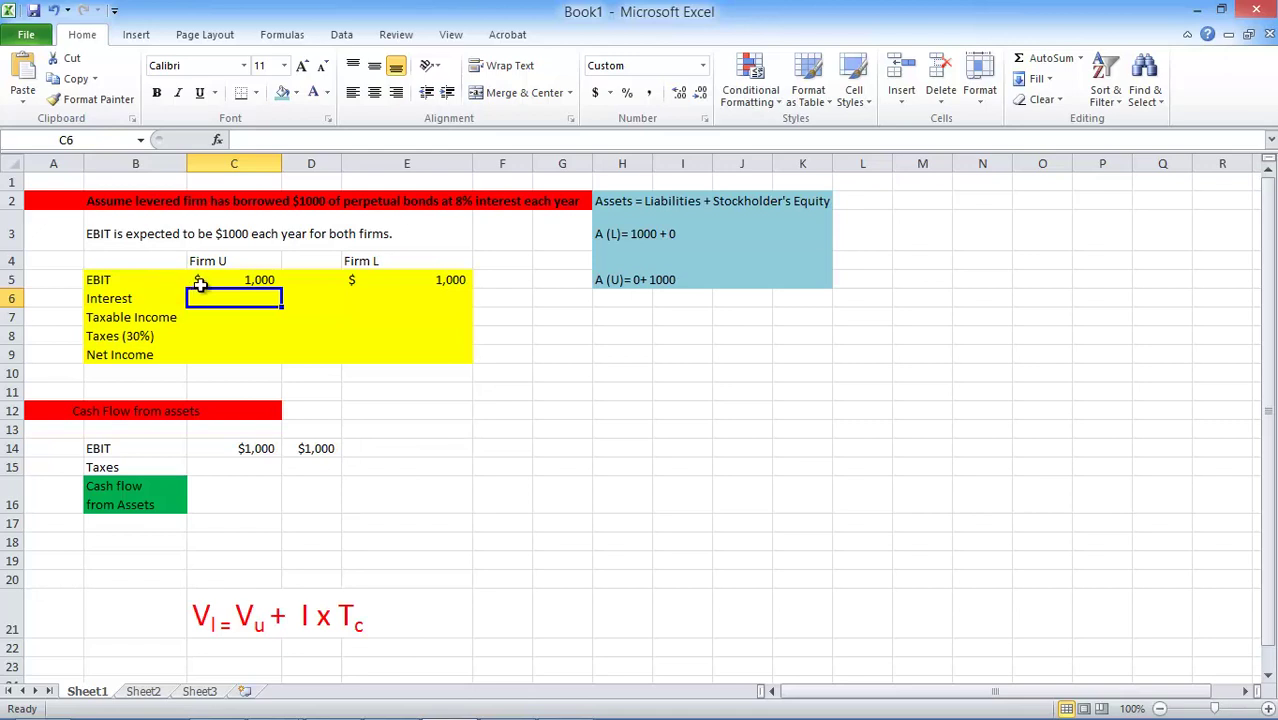
click(222, 279)
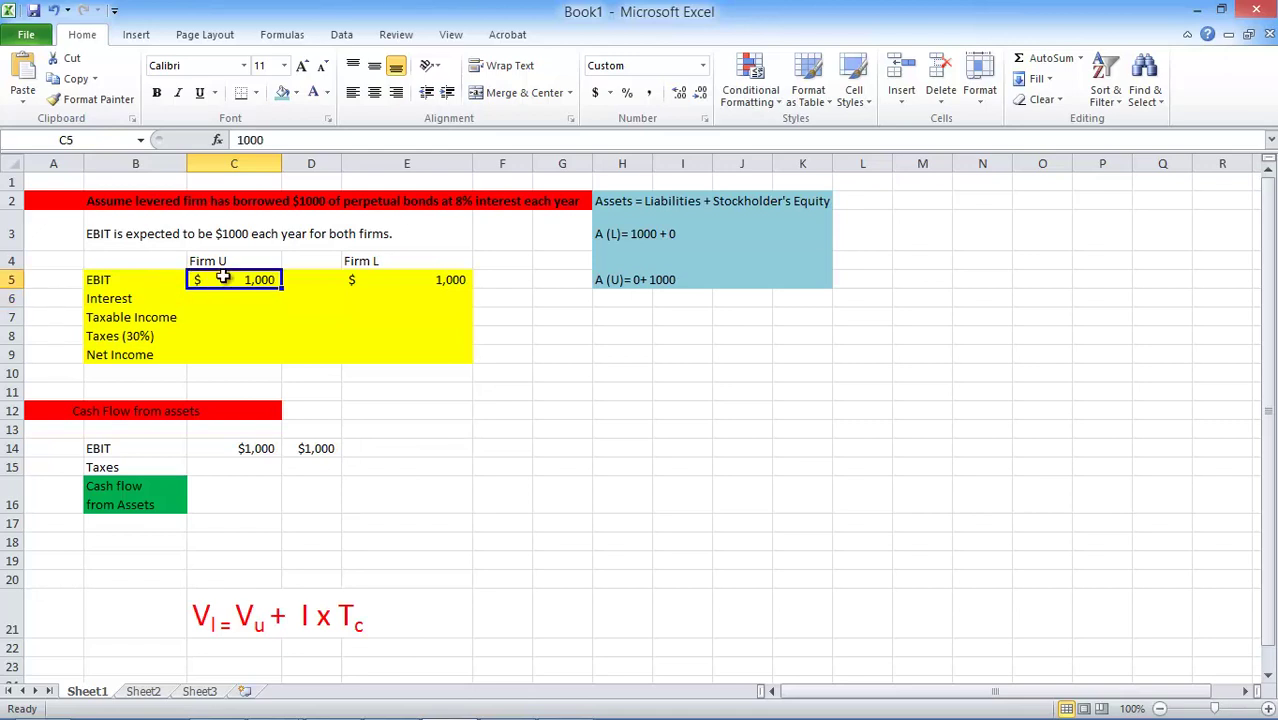
click(379, 281)
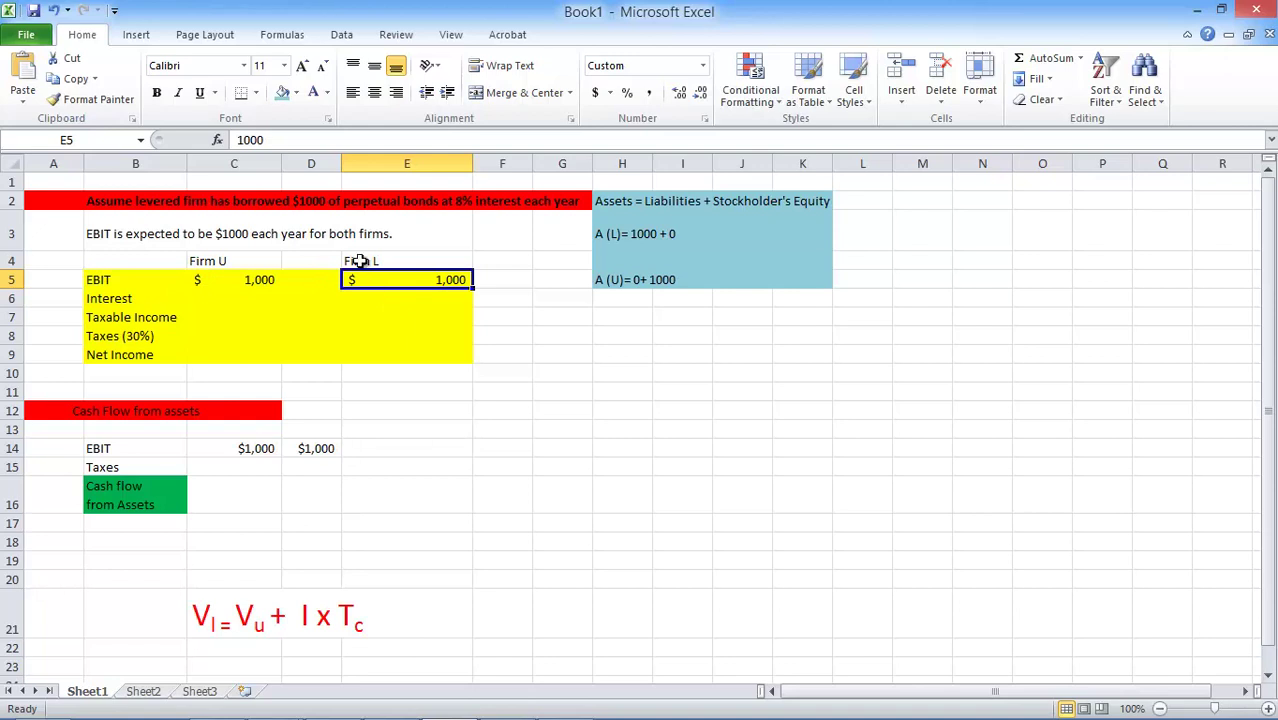
Set Firm U's interest in C6 to 0 and start a formula in Firm L's interest cell E6.
click(265, 296)
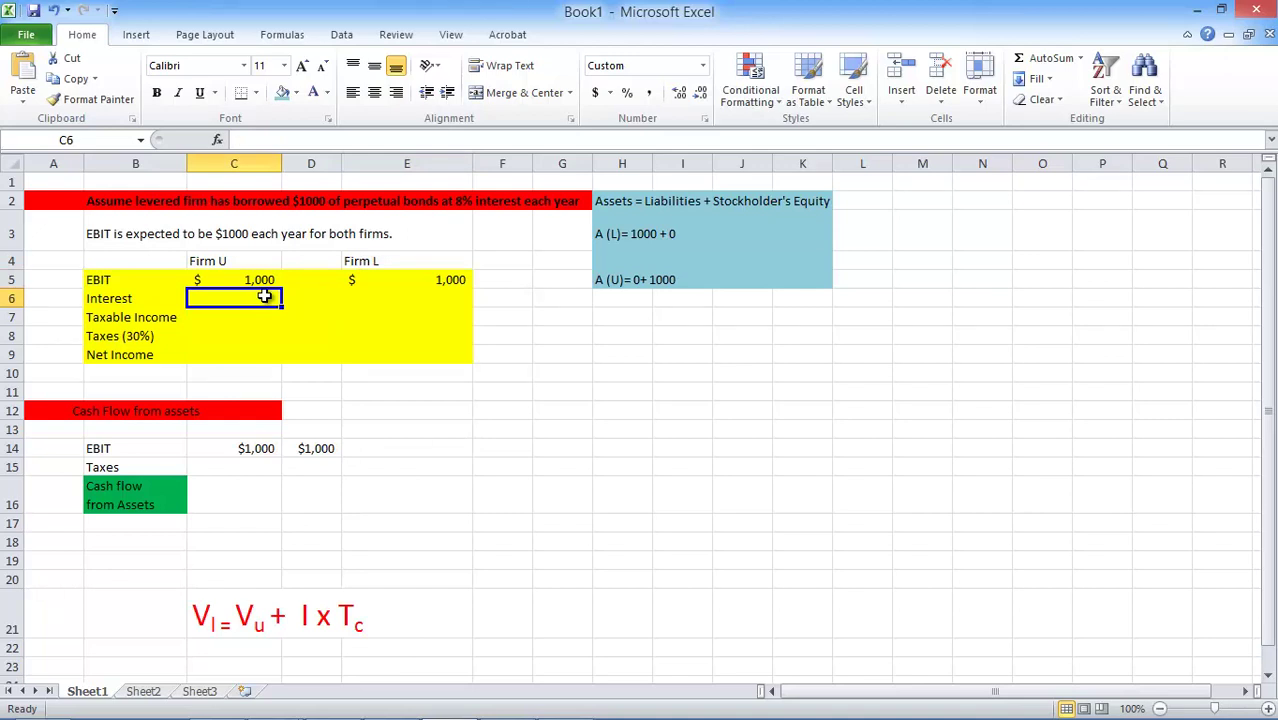
text(0)
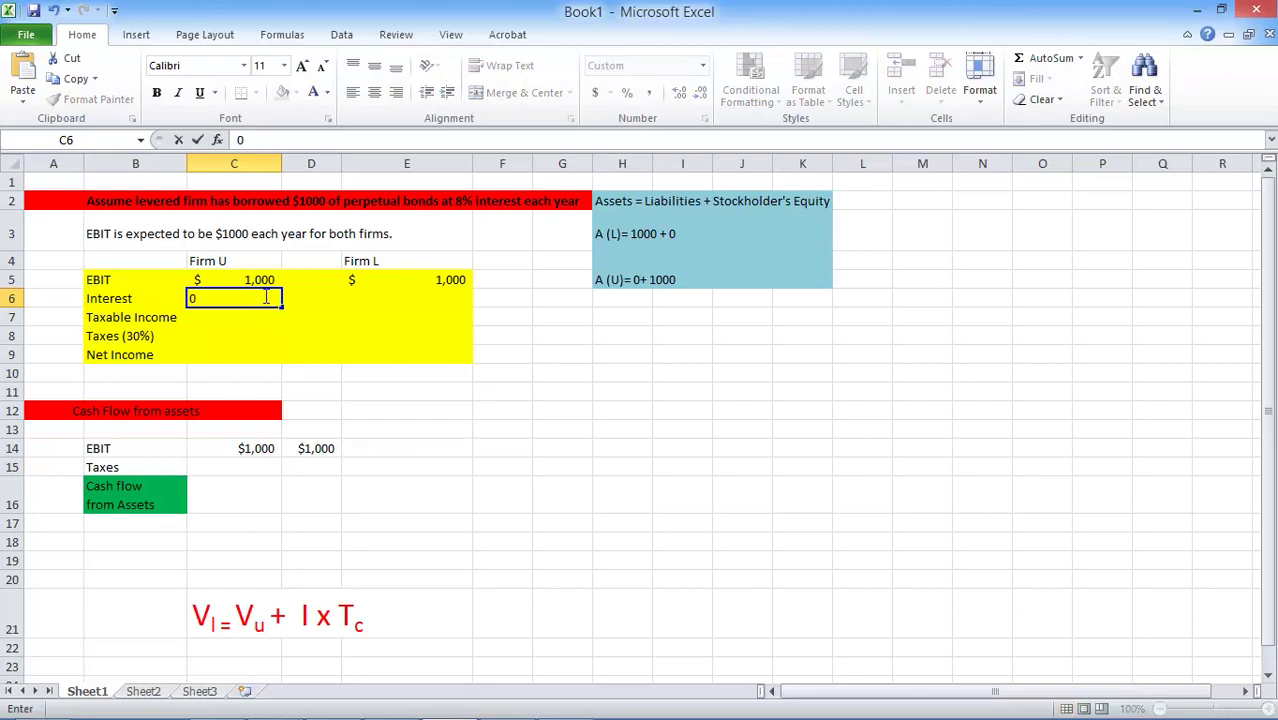
key(Tab)
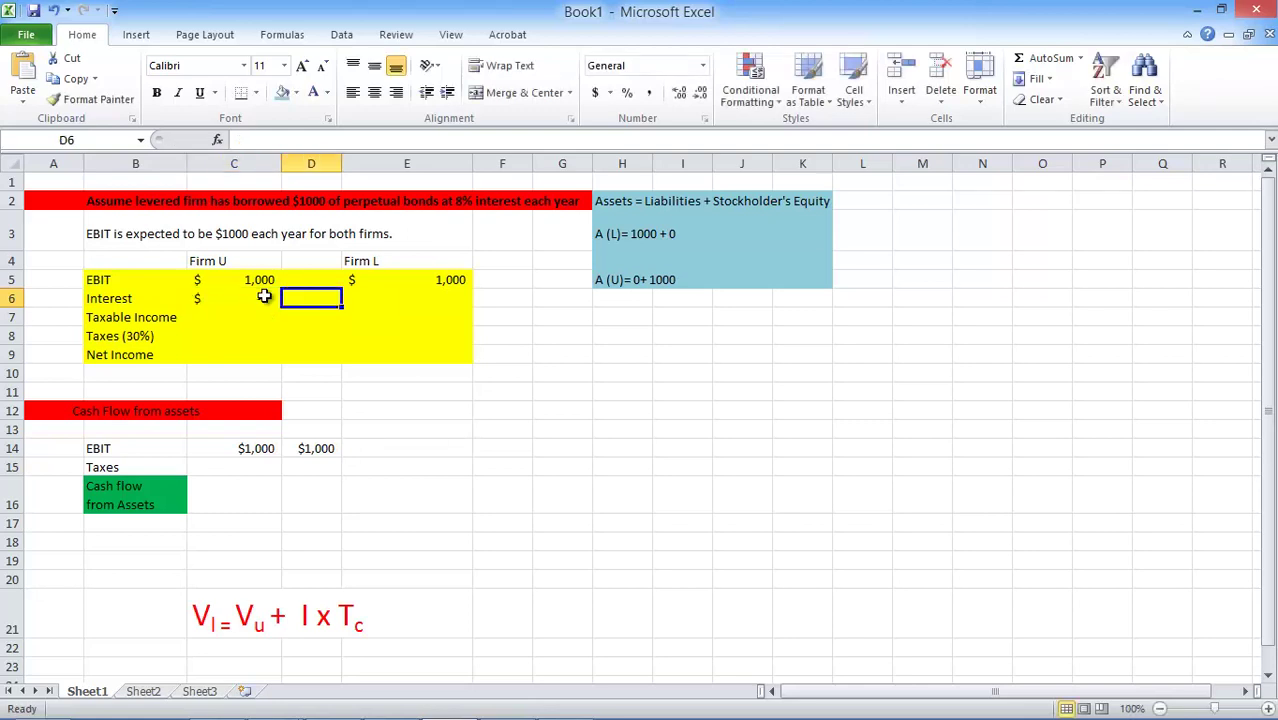
key(Tab)
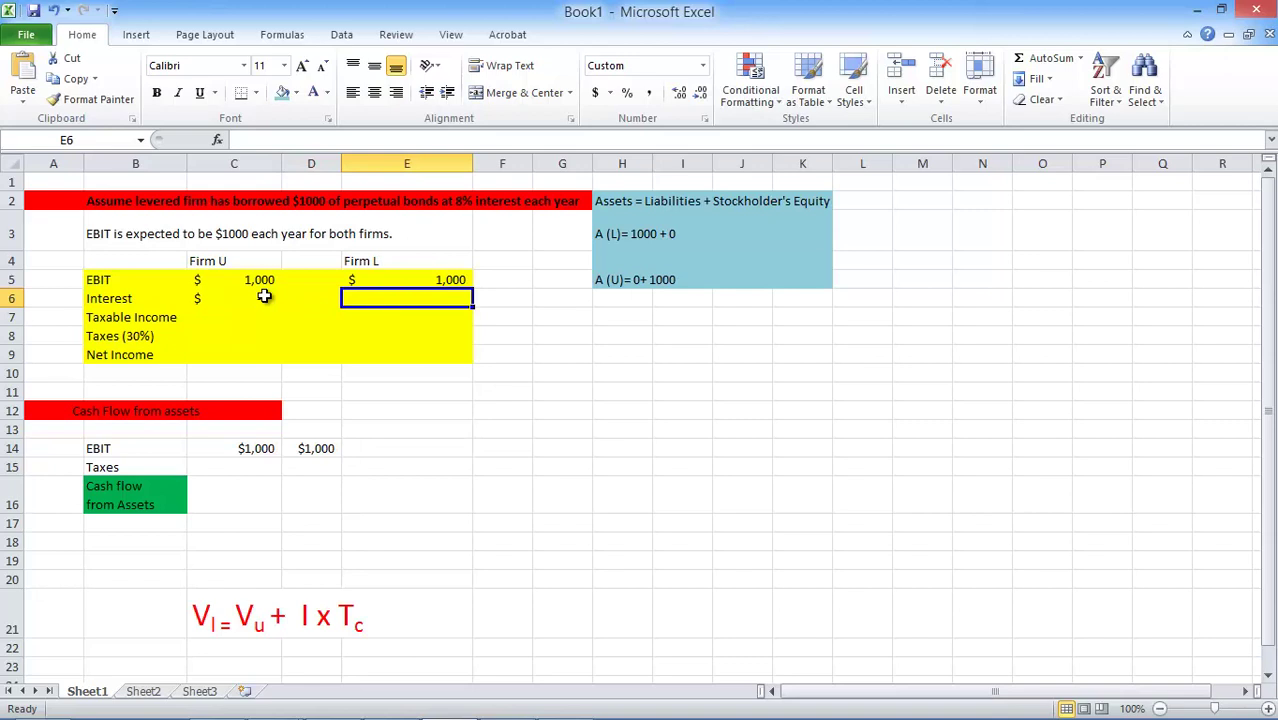
text(=)
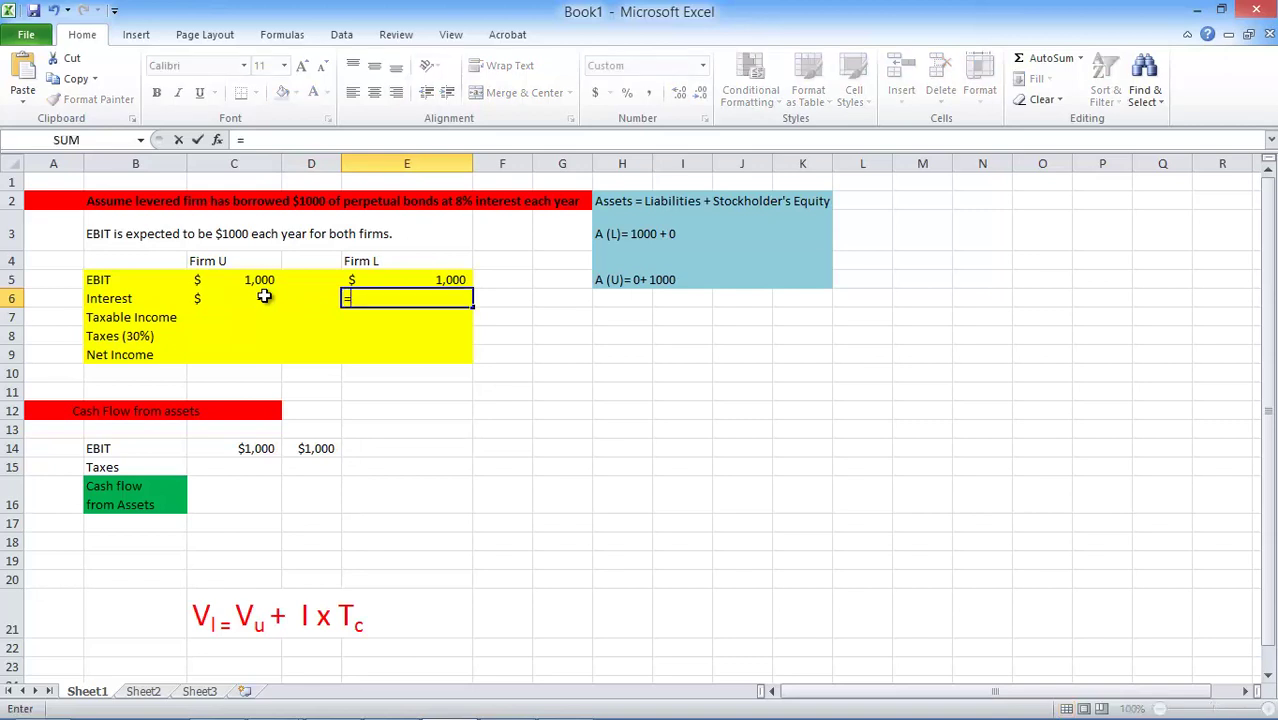
click(413, 279)
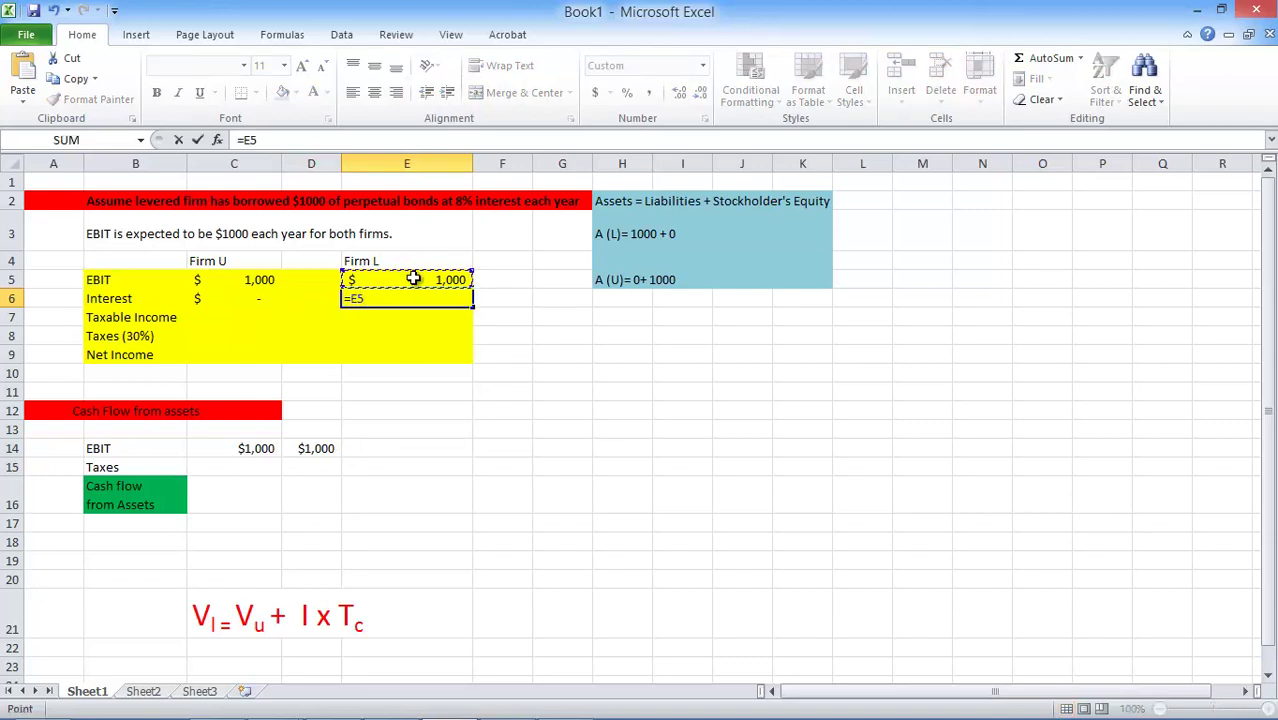
text(*)
key(BackSpace)
key(BackSpace)
key(BackSpace)
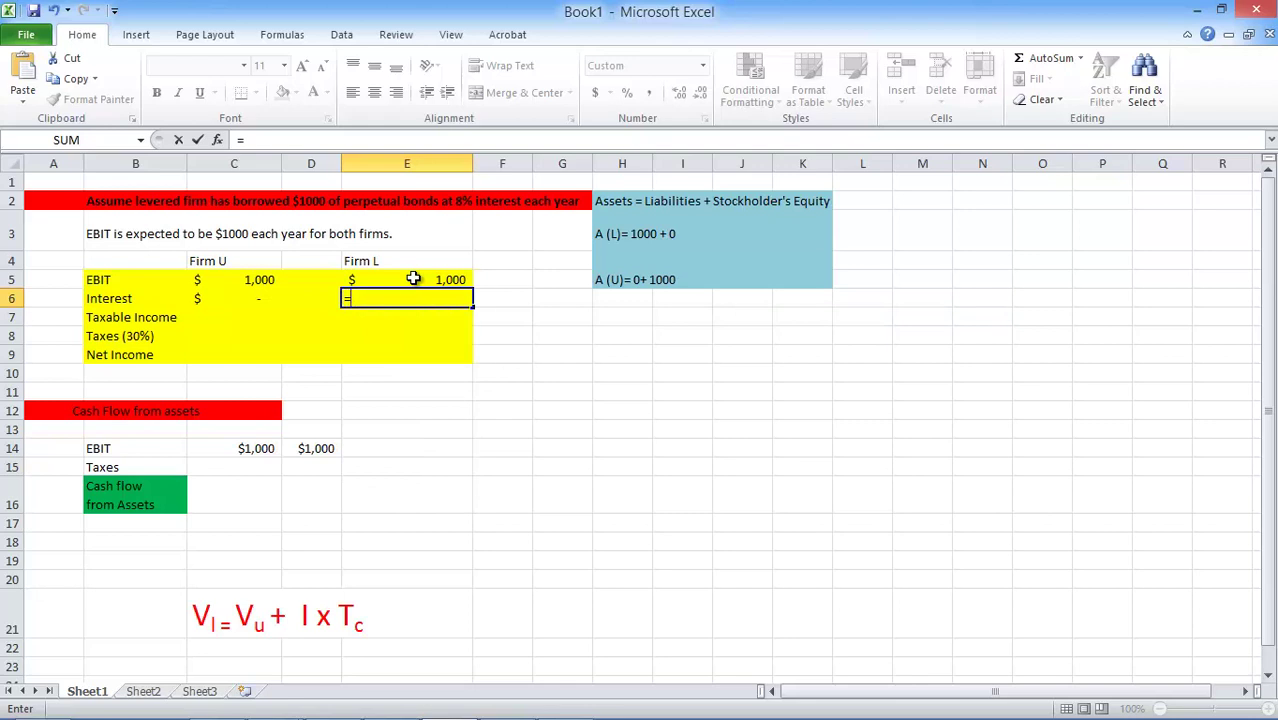
Complete Firm L's interest formula in E6 as =1000*8%.
text(1000*8%)
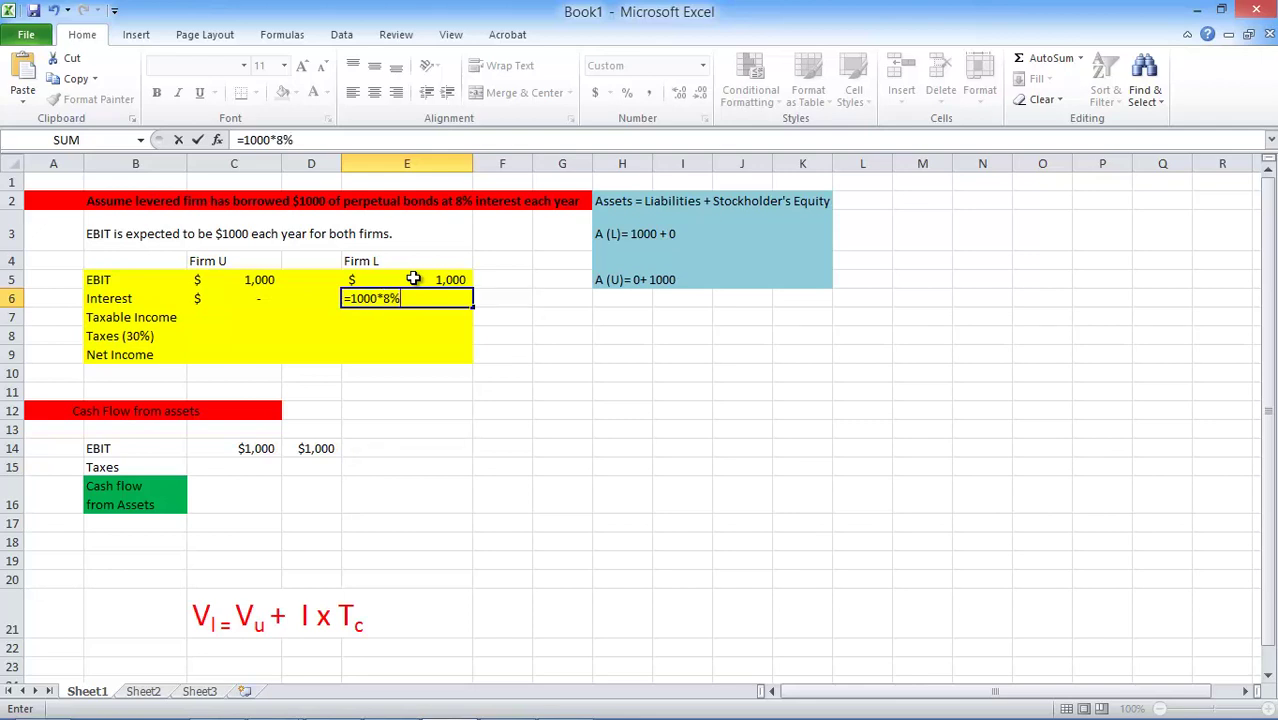
key(Return)
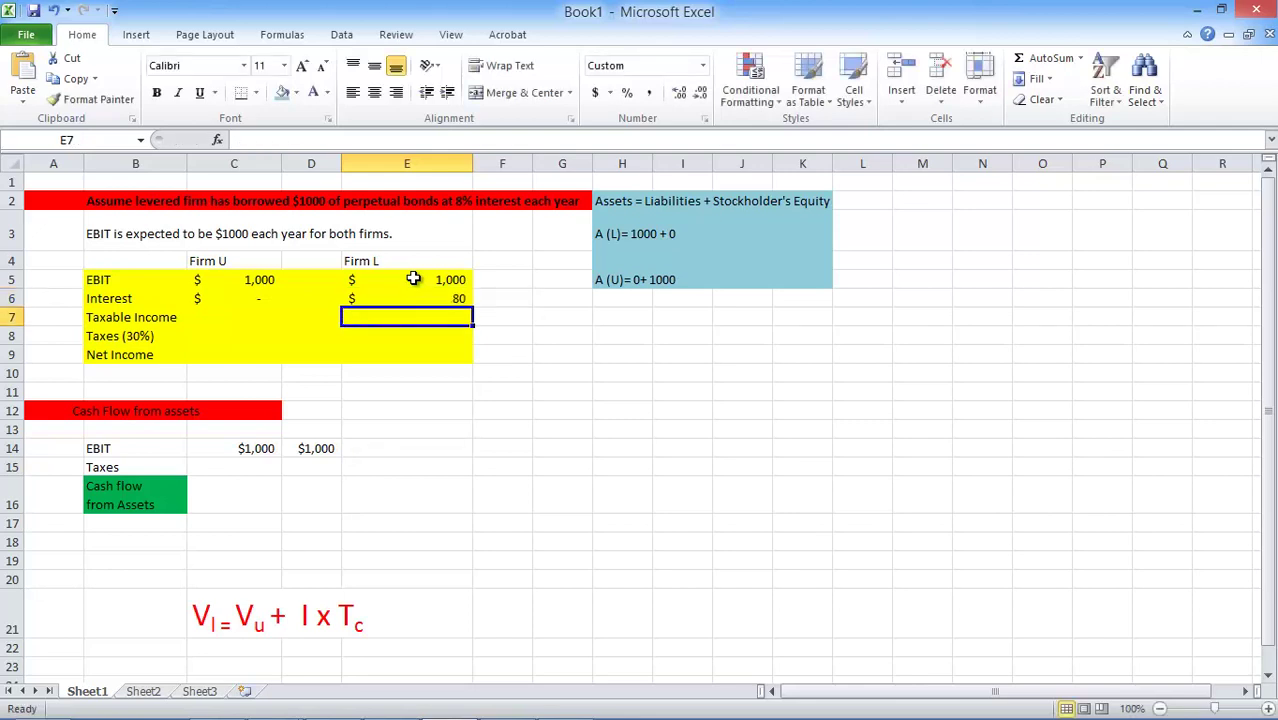
click(409, 297)
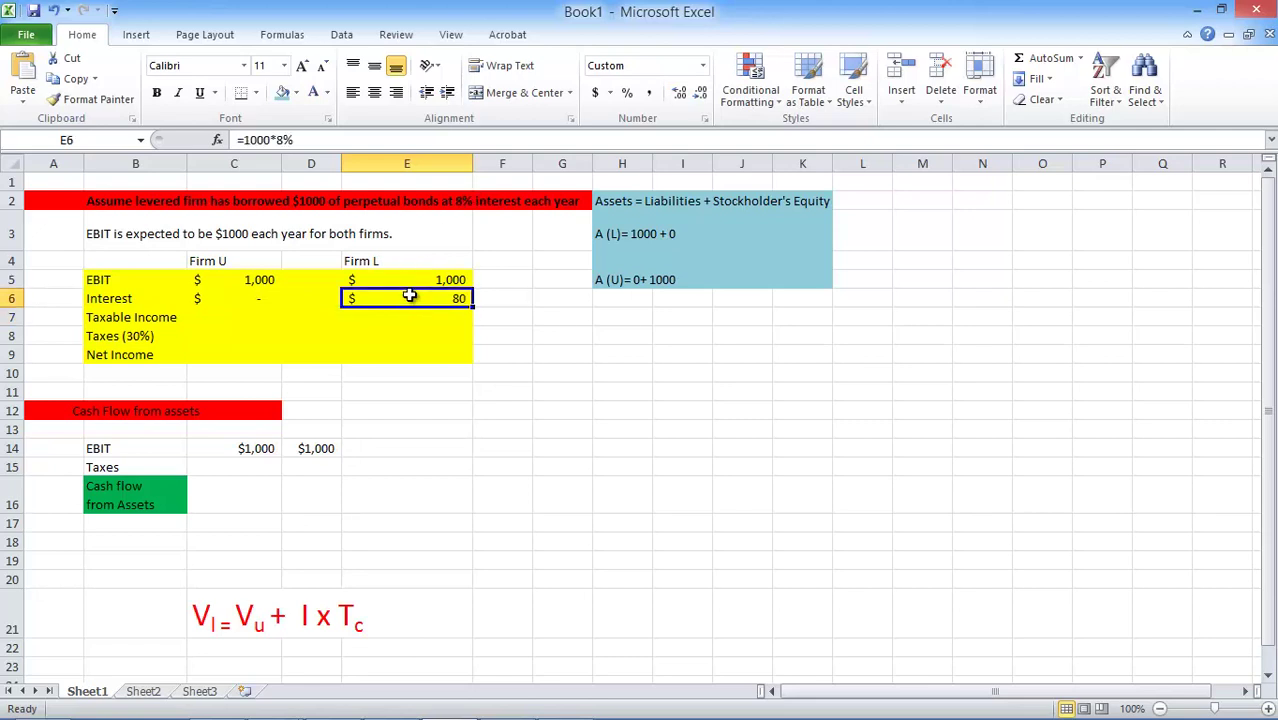
Calculate Firm U's taxable income in C7 as EBIT minus interest with =C5-C6.
click(239, 321)
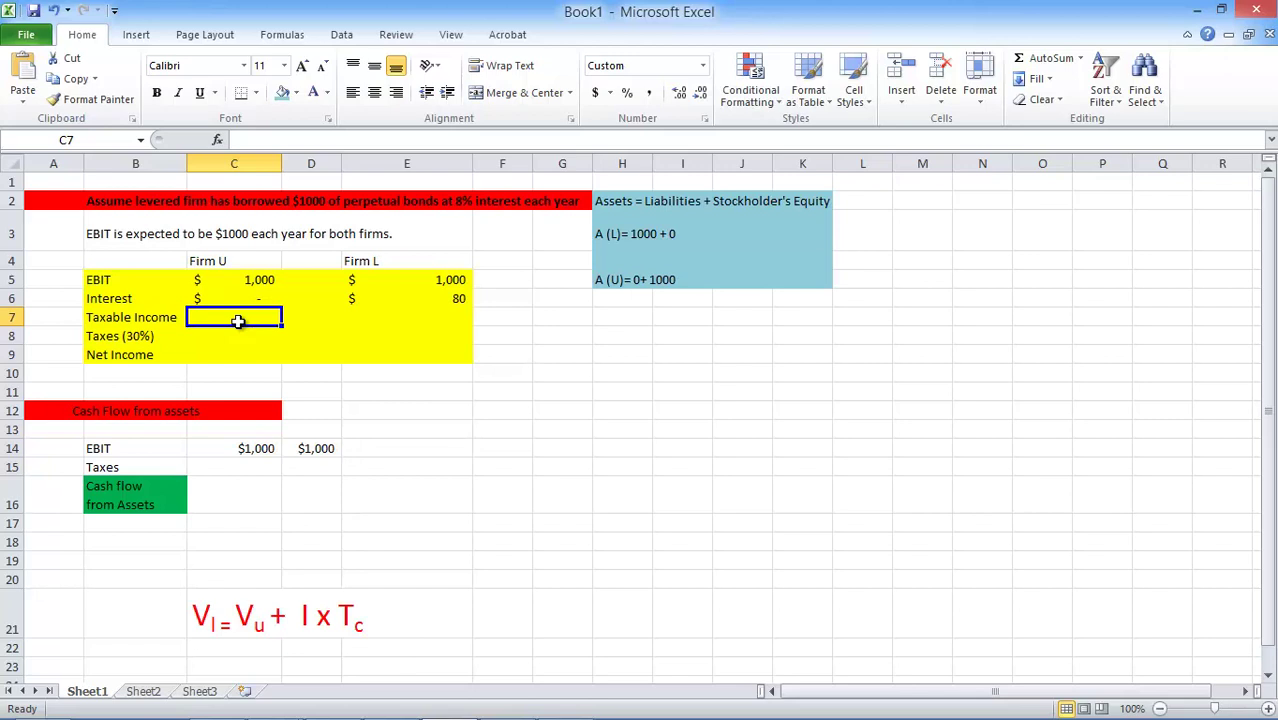
text(=)
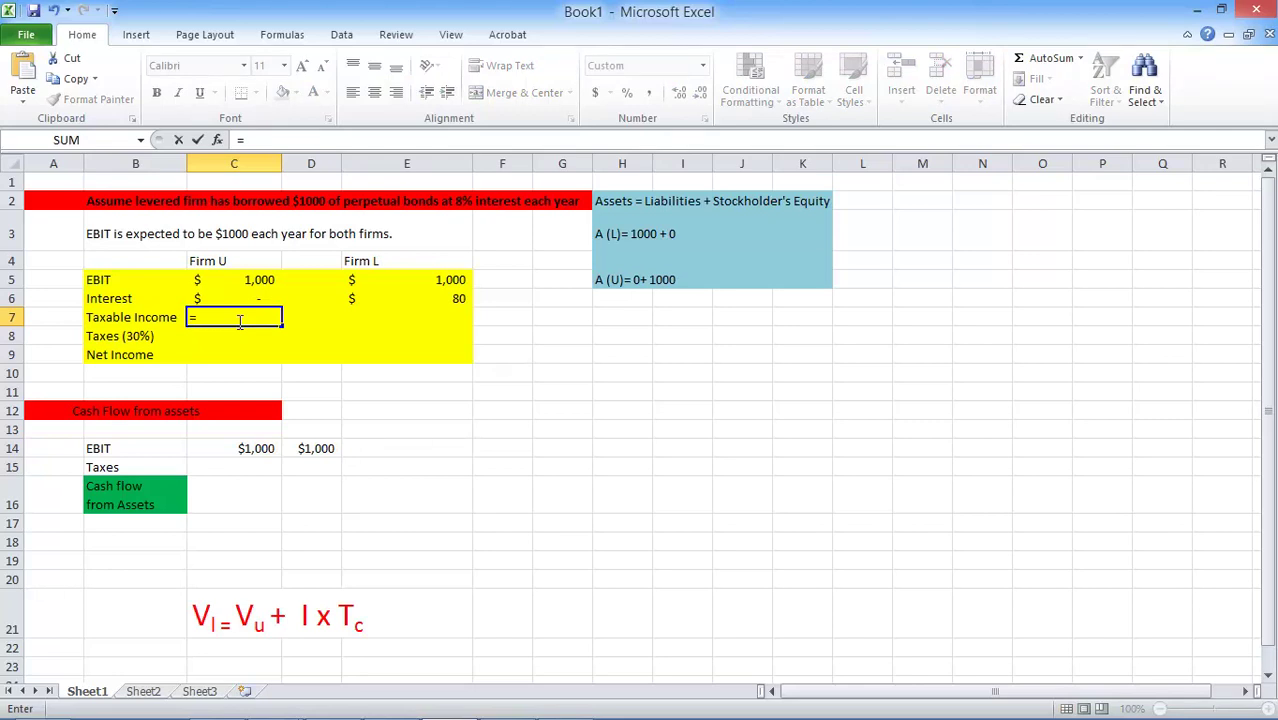
click(259, 279)
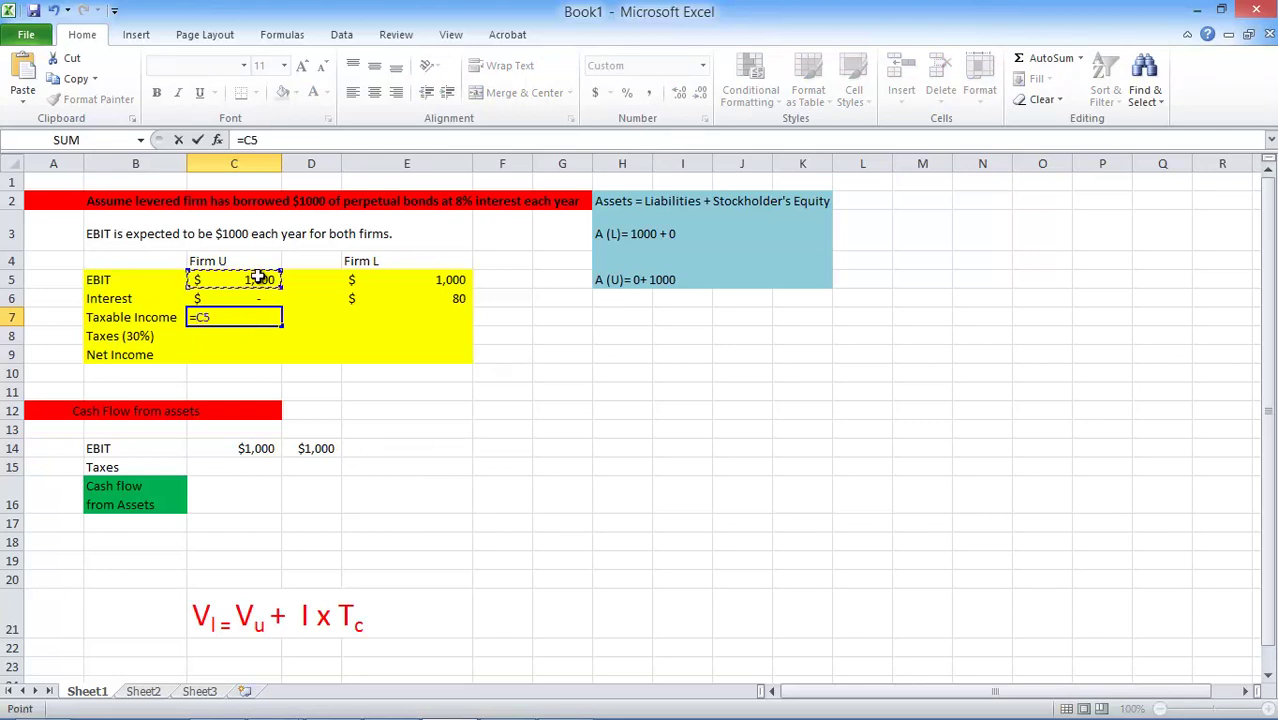
text(-)
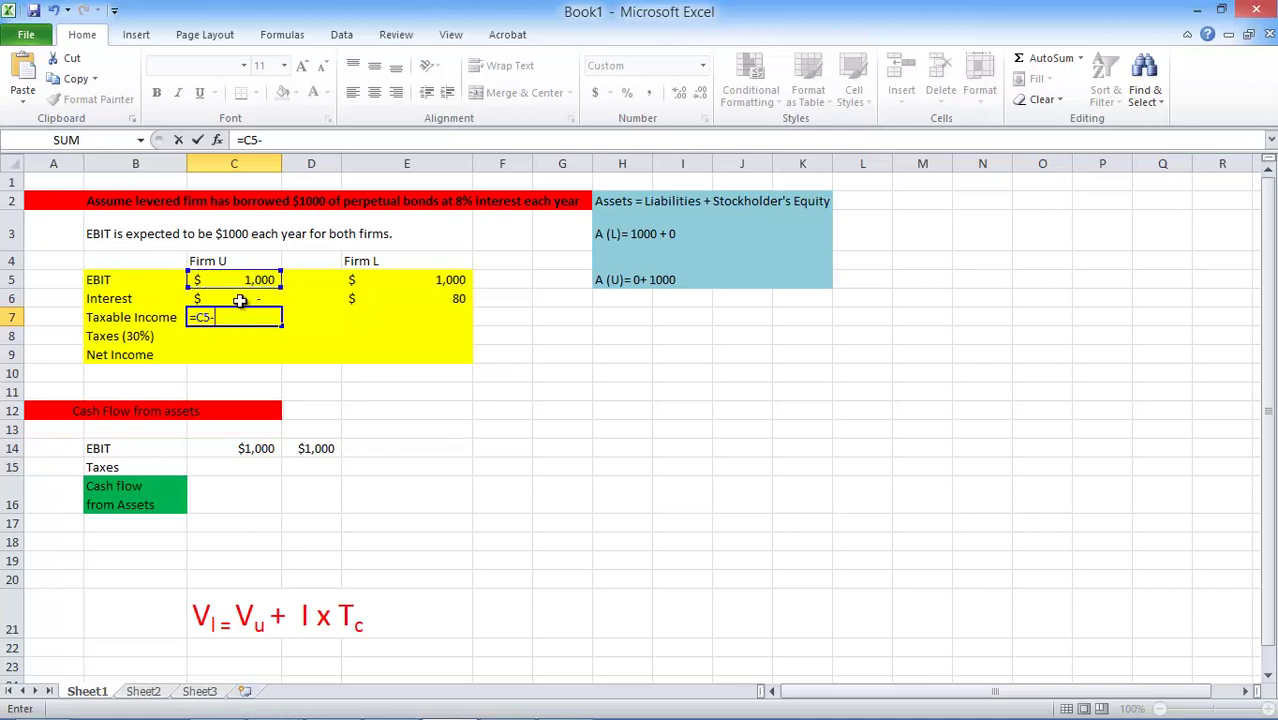
click(240, 300)
key(Return)
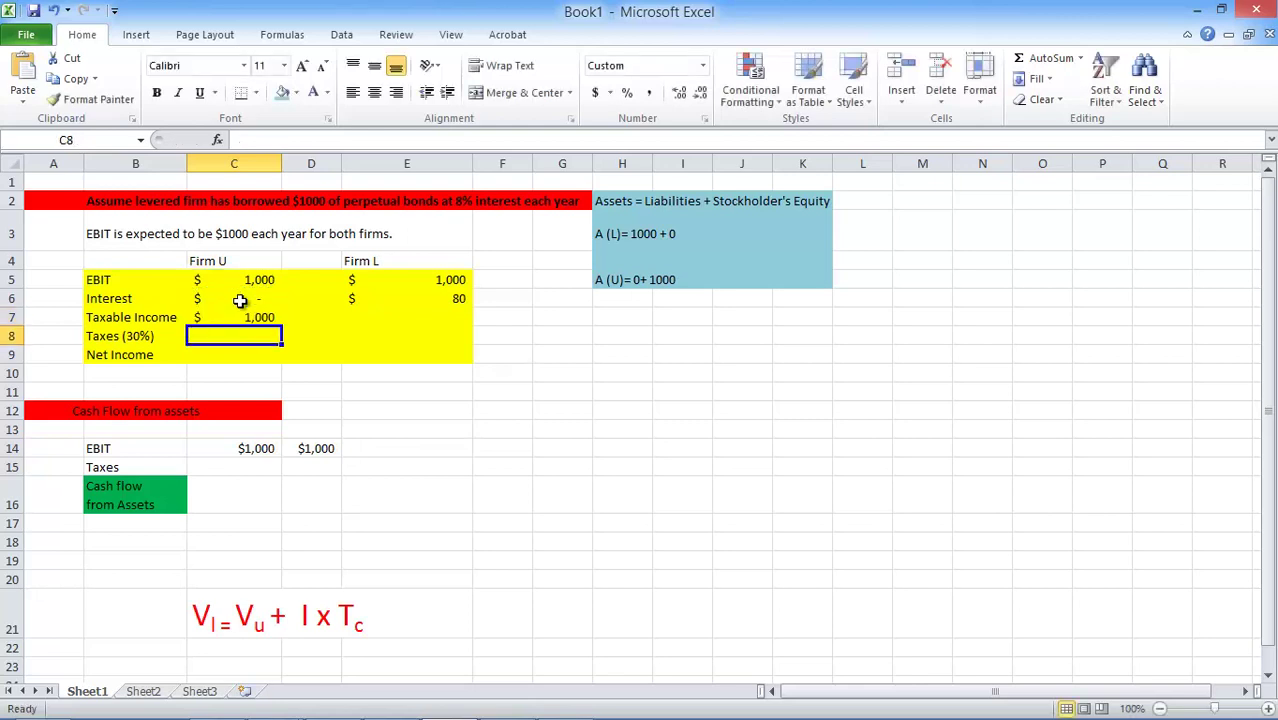
Calculate Firm L's taxable income in E7 as EBIT minus interest with =E5-E6.
click(425, 315)
text(=)
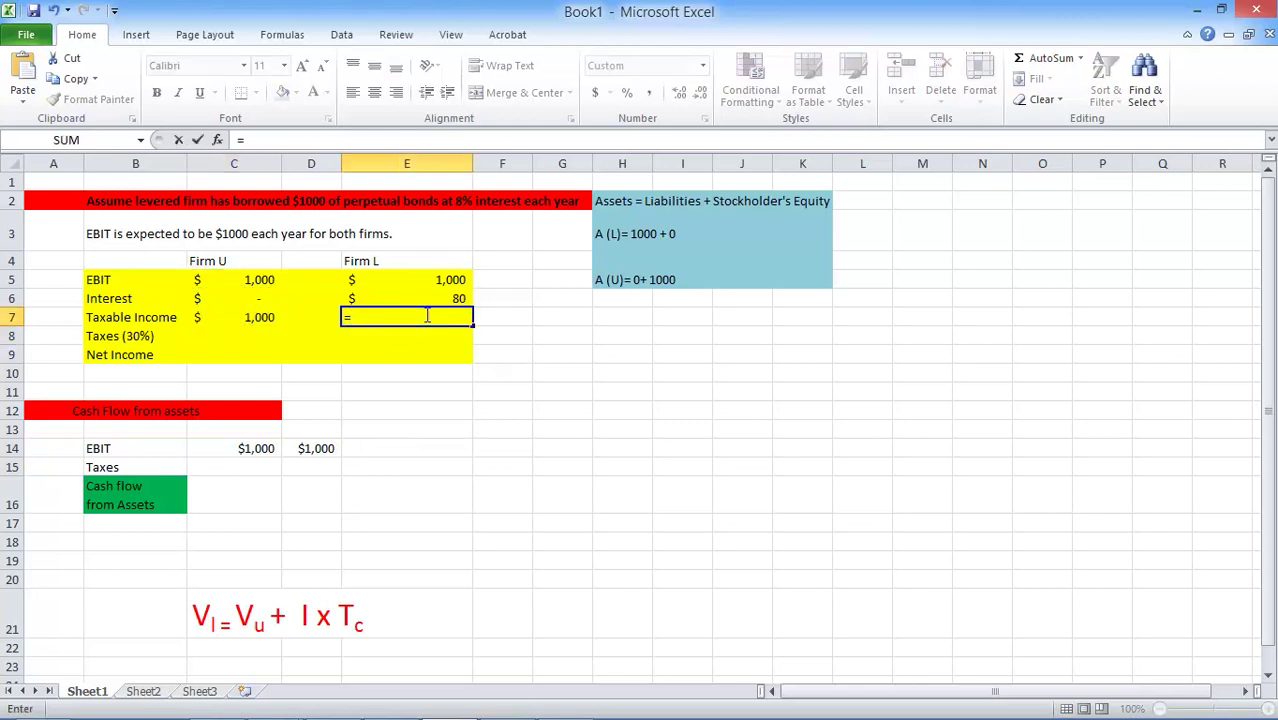
click(437, 280)
text(-)
click(433, 303)
key(Return)
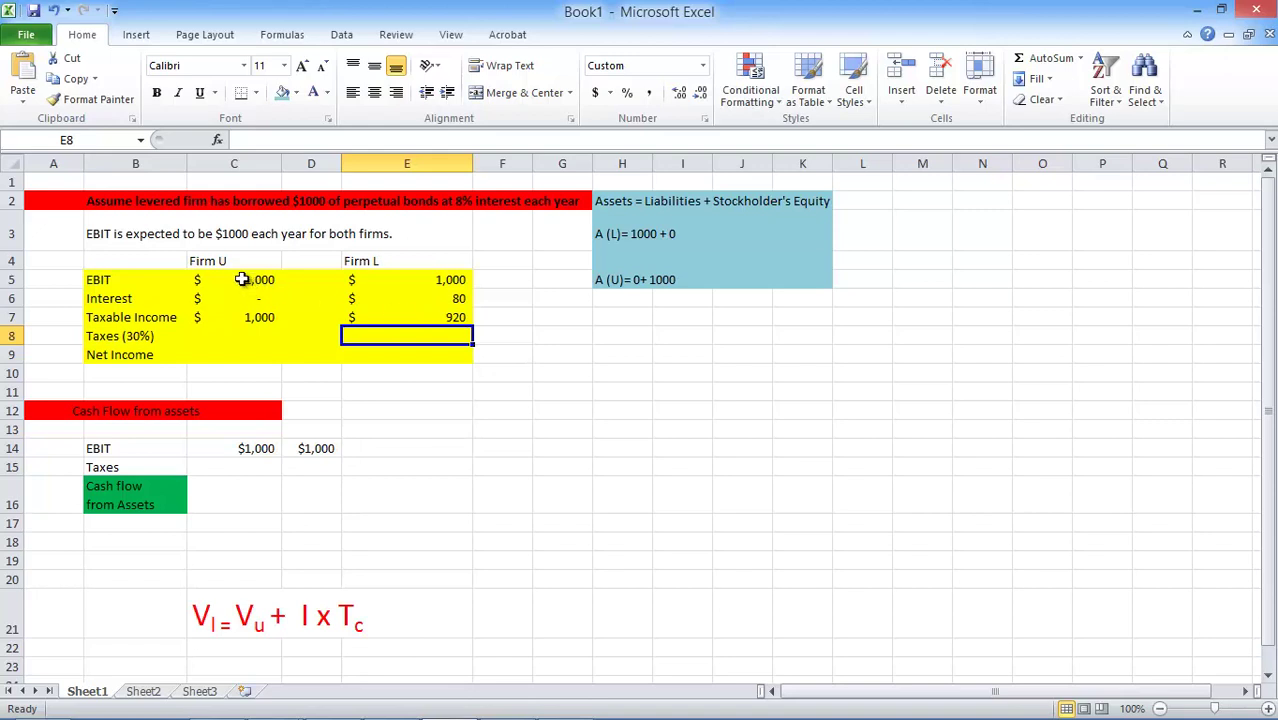
Calculate Firm U's 30% taxes in C8 from its taxable income with =C7*.30.
click(152, 280)
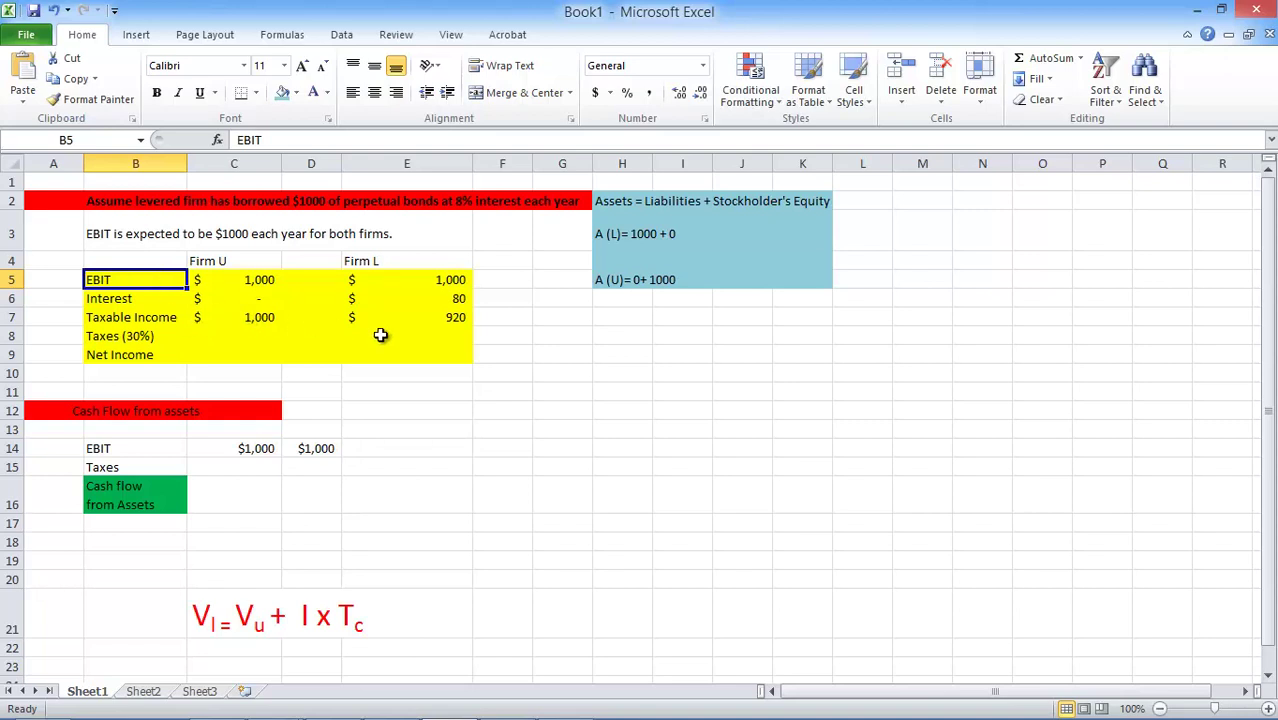
click(222, 334)
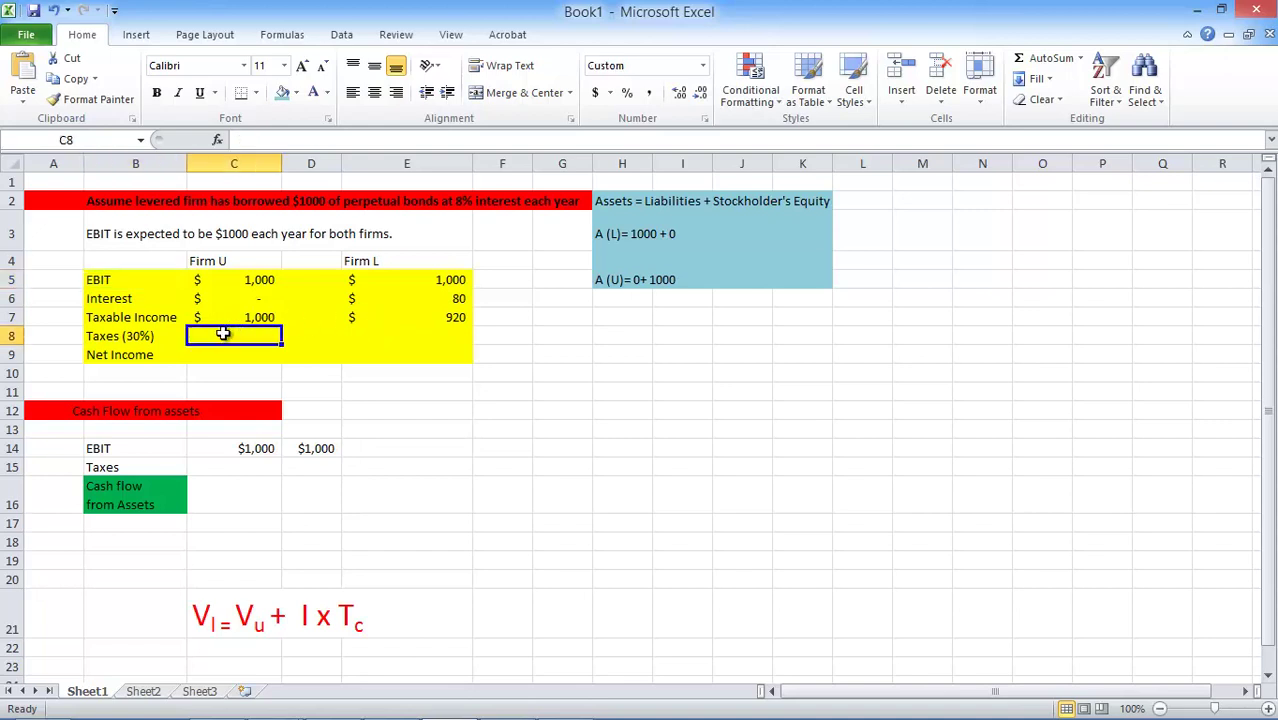
text(=)
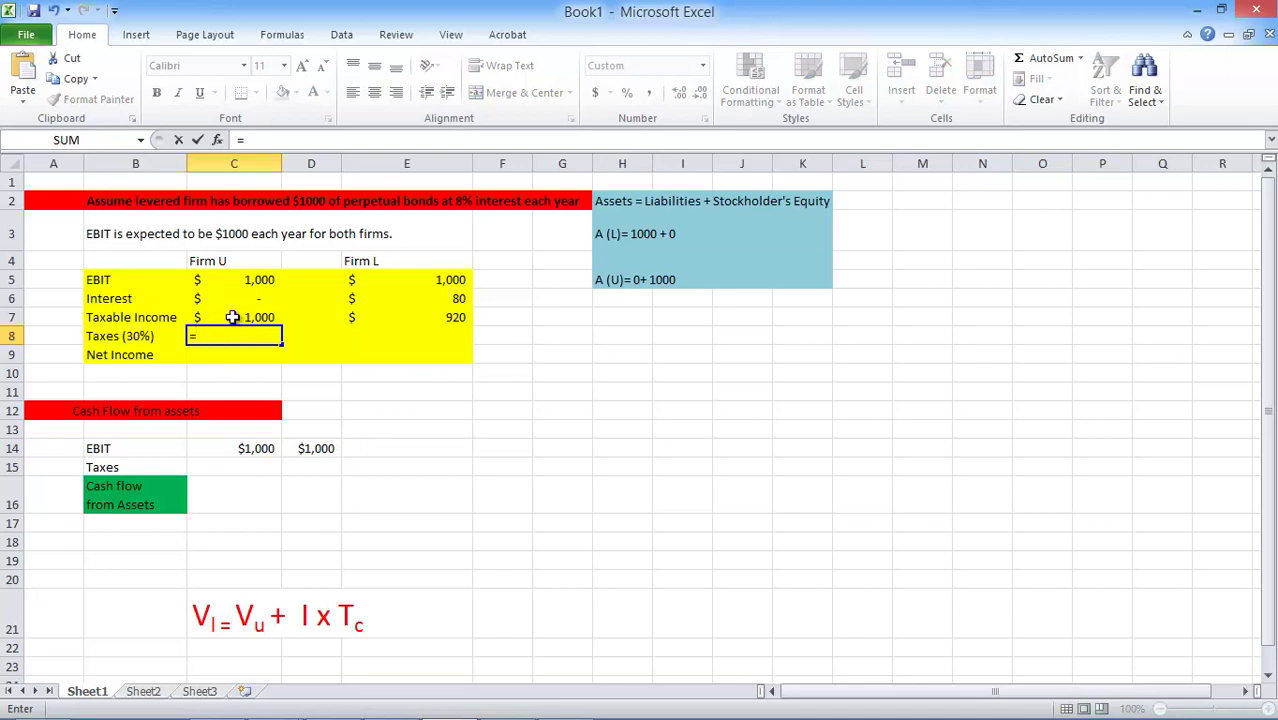
click(232, 317)
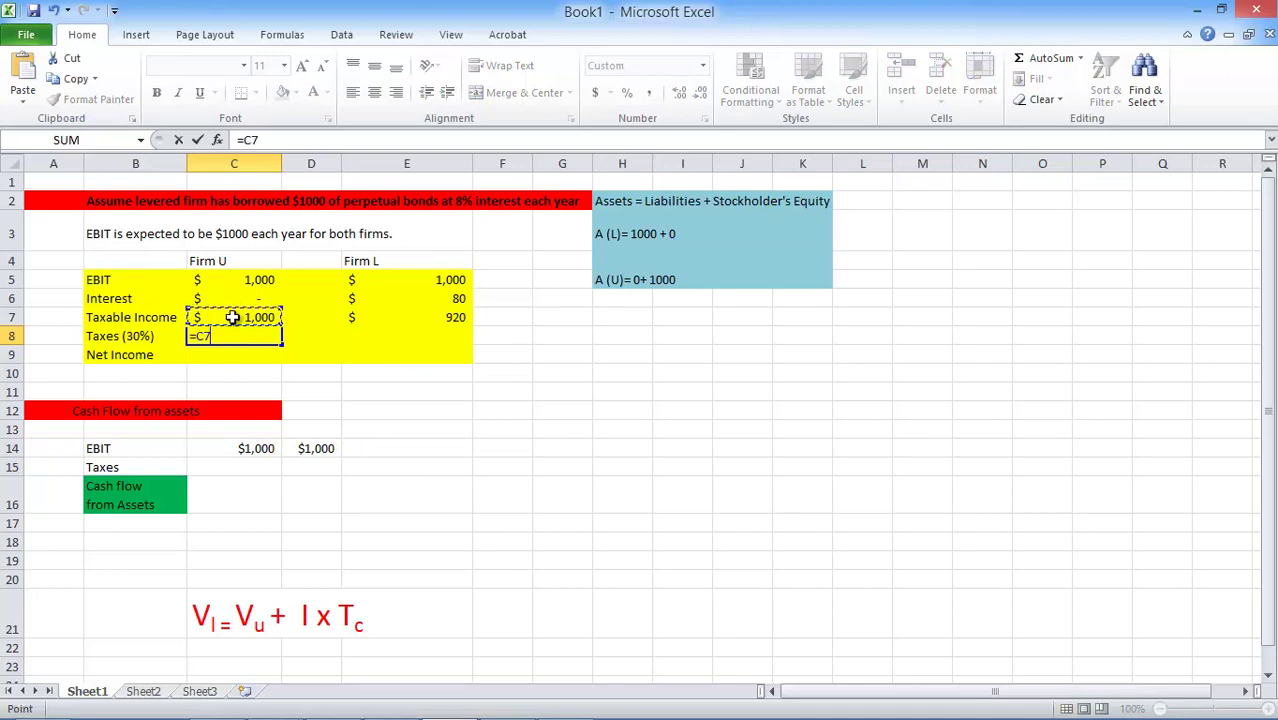
text(*.30)
key(Return)
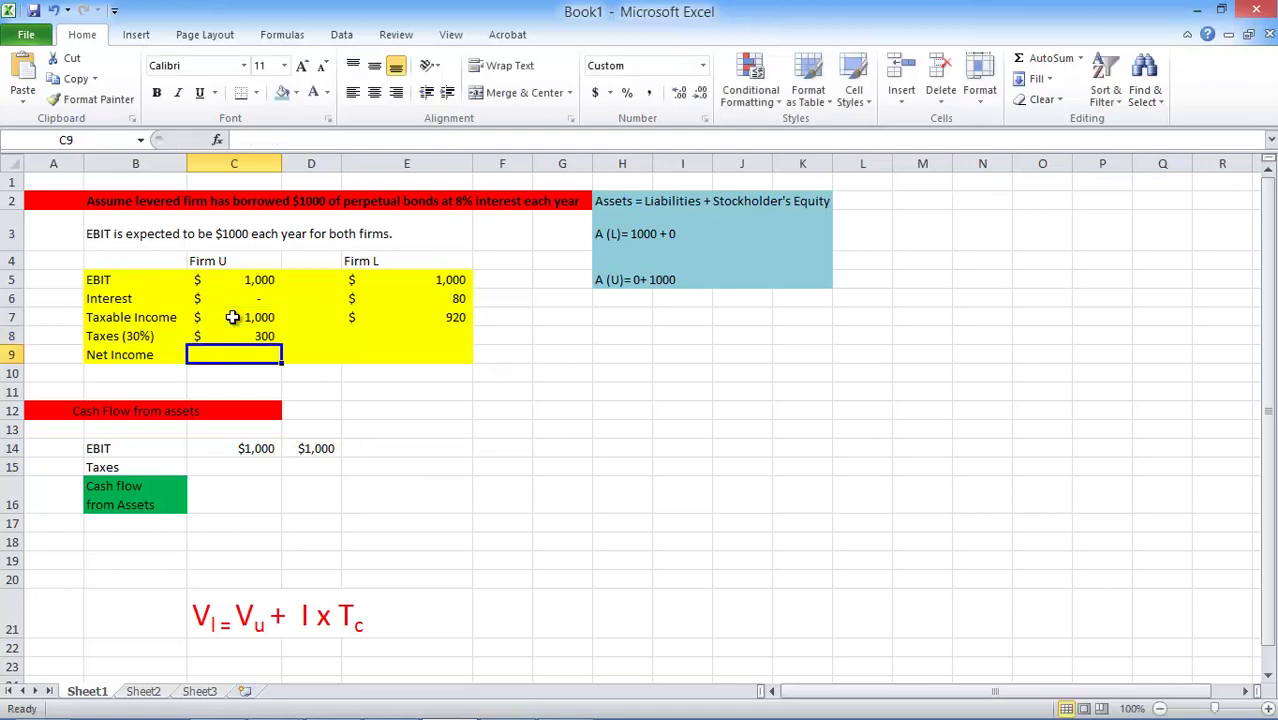
Calculate Firm L's 30% taxes in E8 from its taxable income with =E7*.30.
click(426, 336)
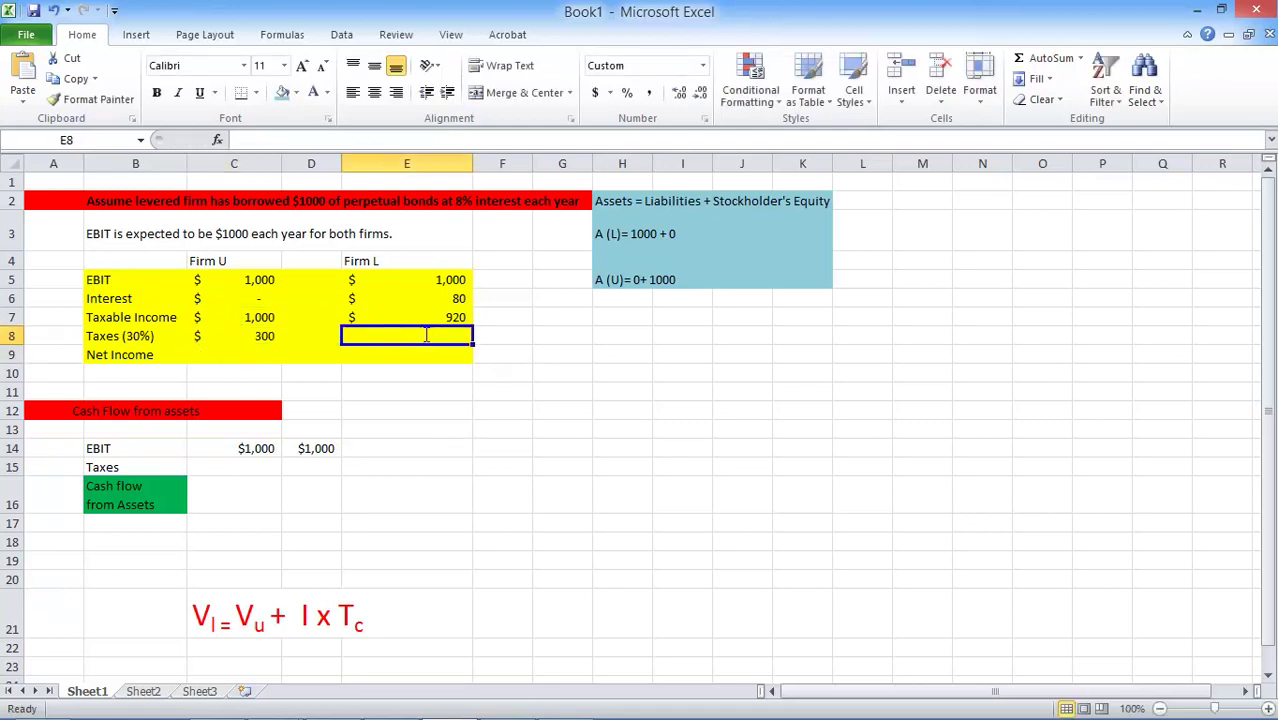
text(=)
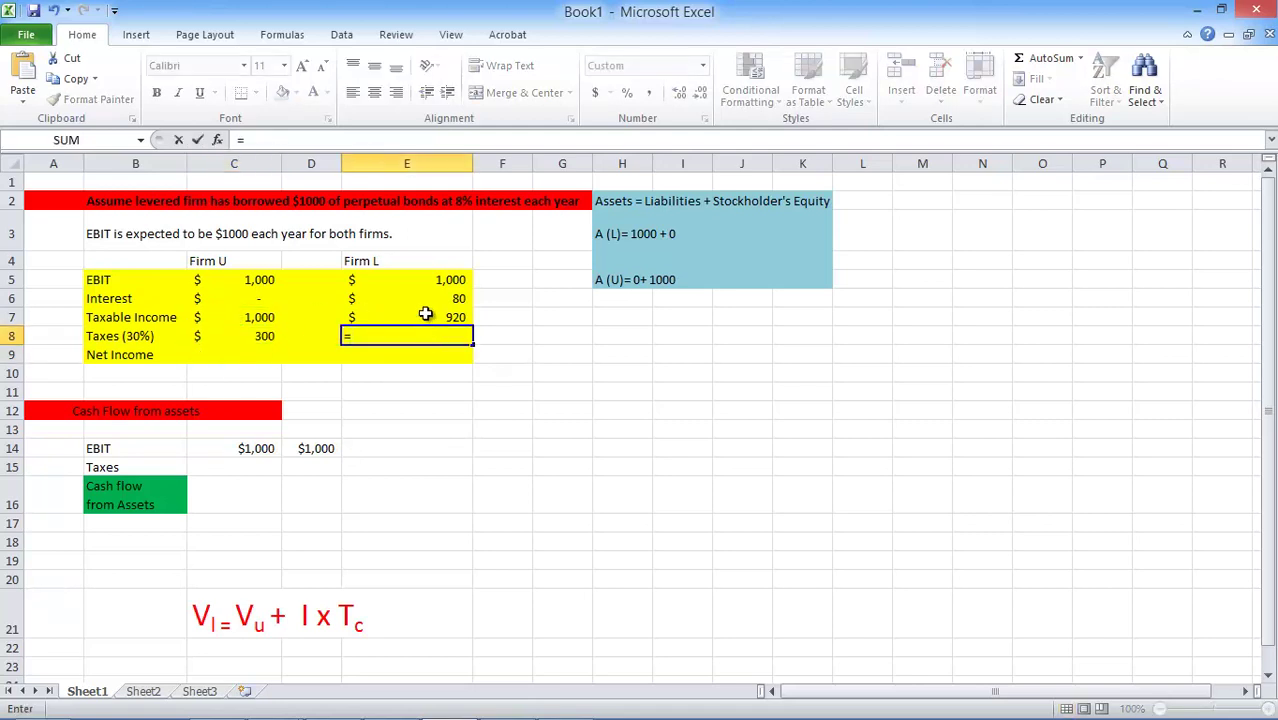
click(426, 316)
text(*)
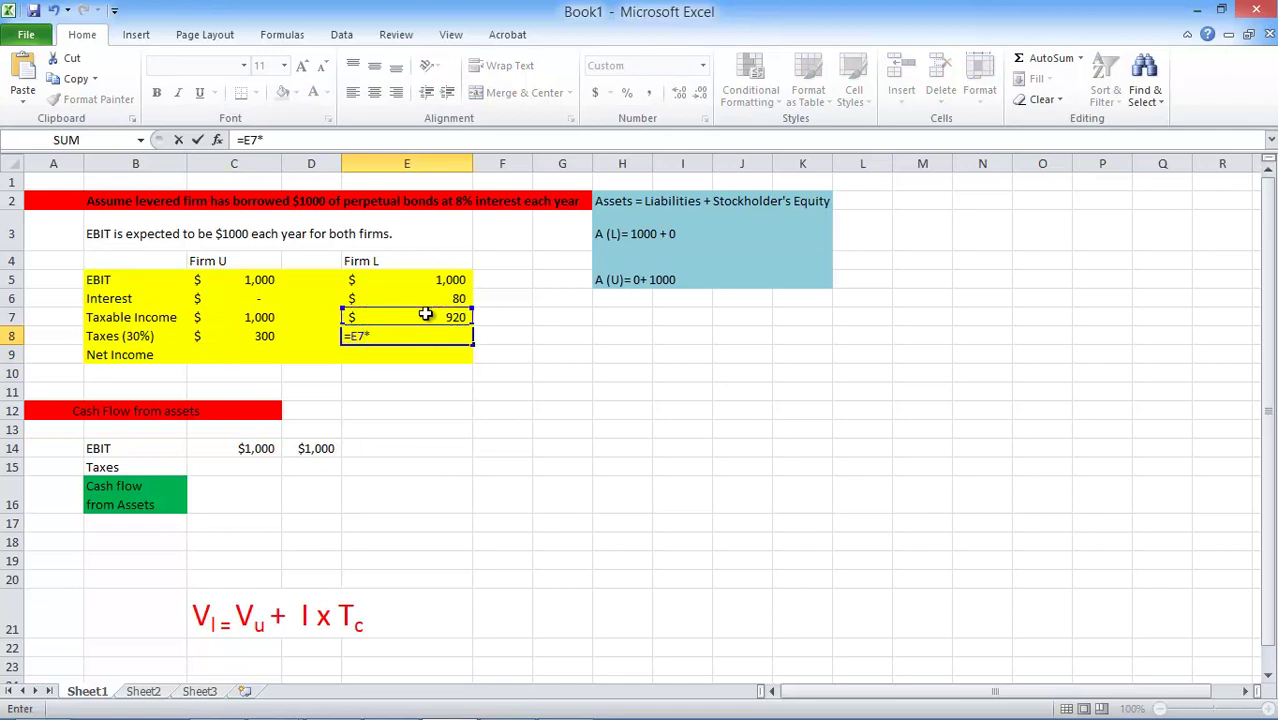
text(.30)
key(Return)
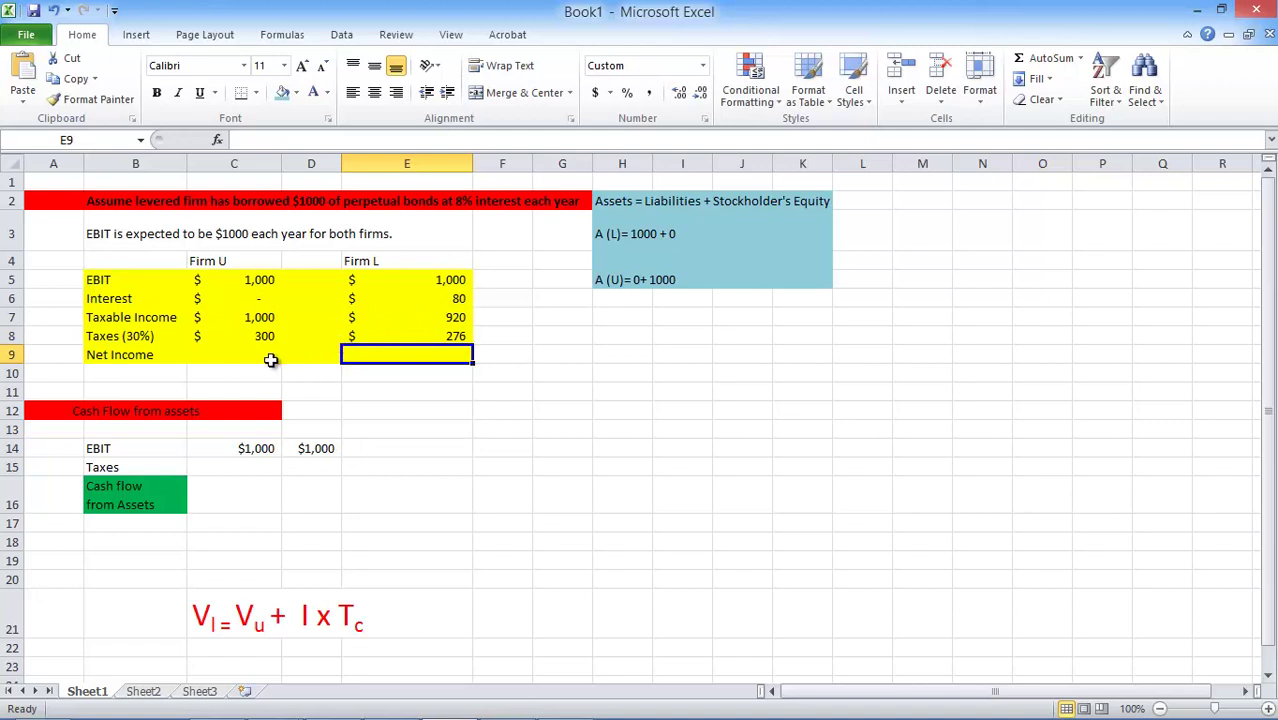
Calculate Firm U's net income in C9 as taxable income minus taxes with =C7-C8.
click(266, 359)
text(=)
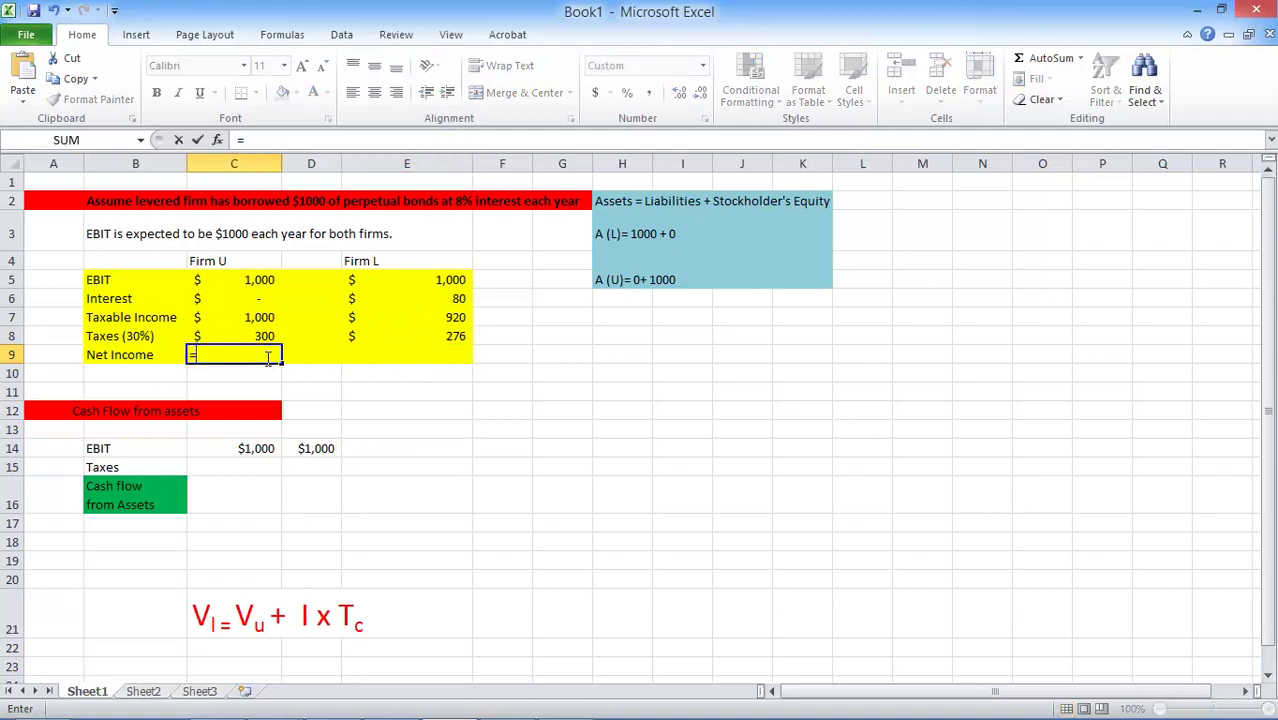
click(260, 318)
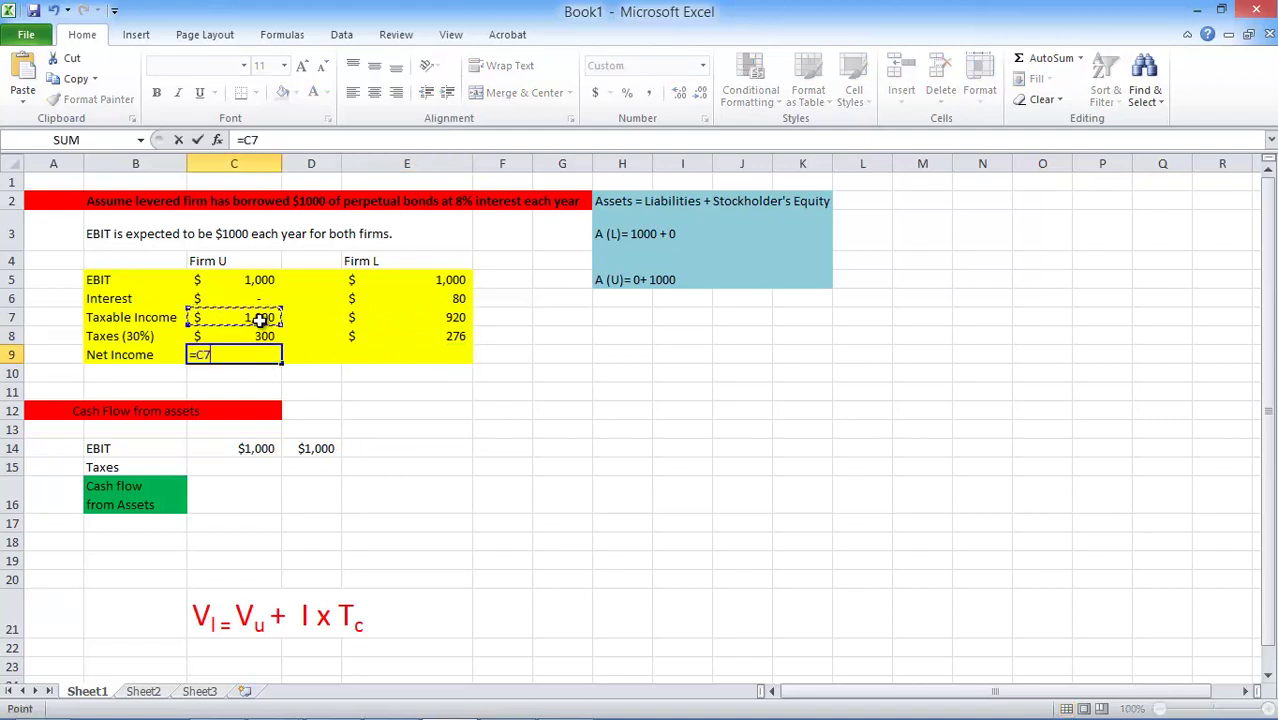
text(-)
click(241, 336)
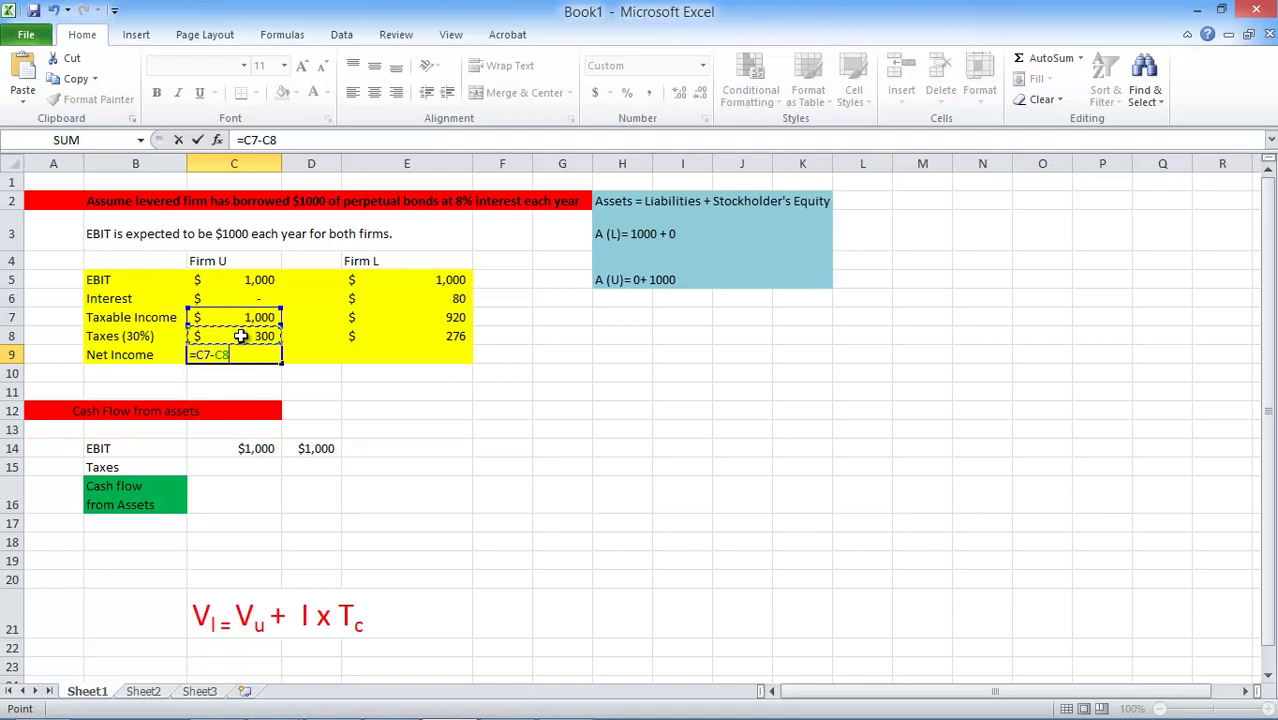
key(Return)
Calculate Firm L's net income in E9 as taxable income minus taxes with =E7-E8.
click(430, 355)
text(=)
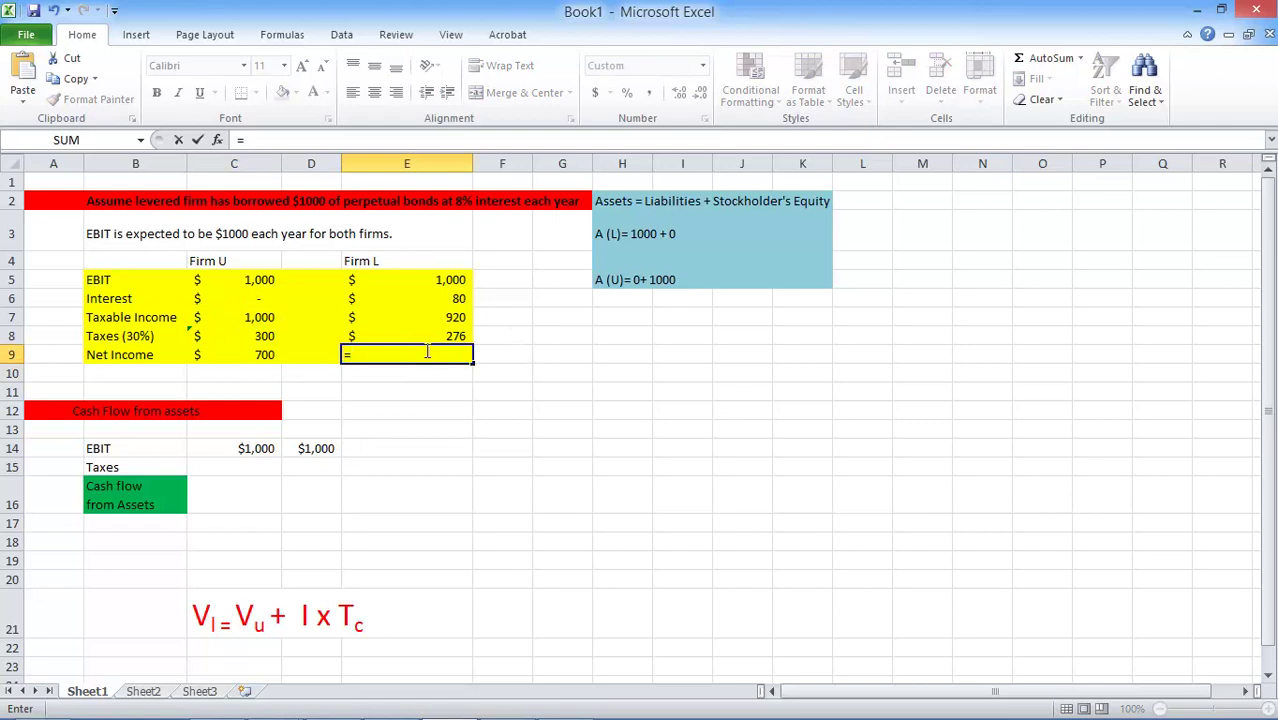
click(440, 316)
text(-)
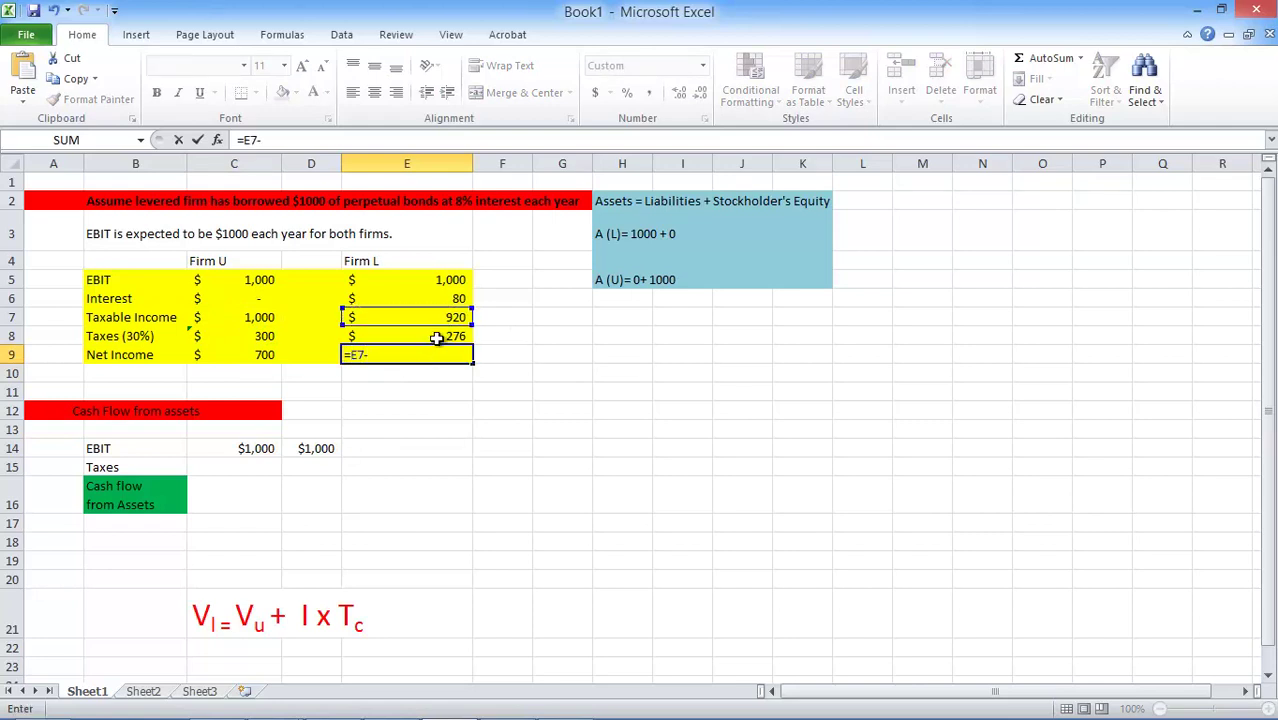
click(437, 338)
key(Return)
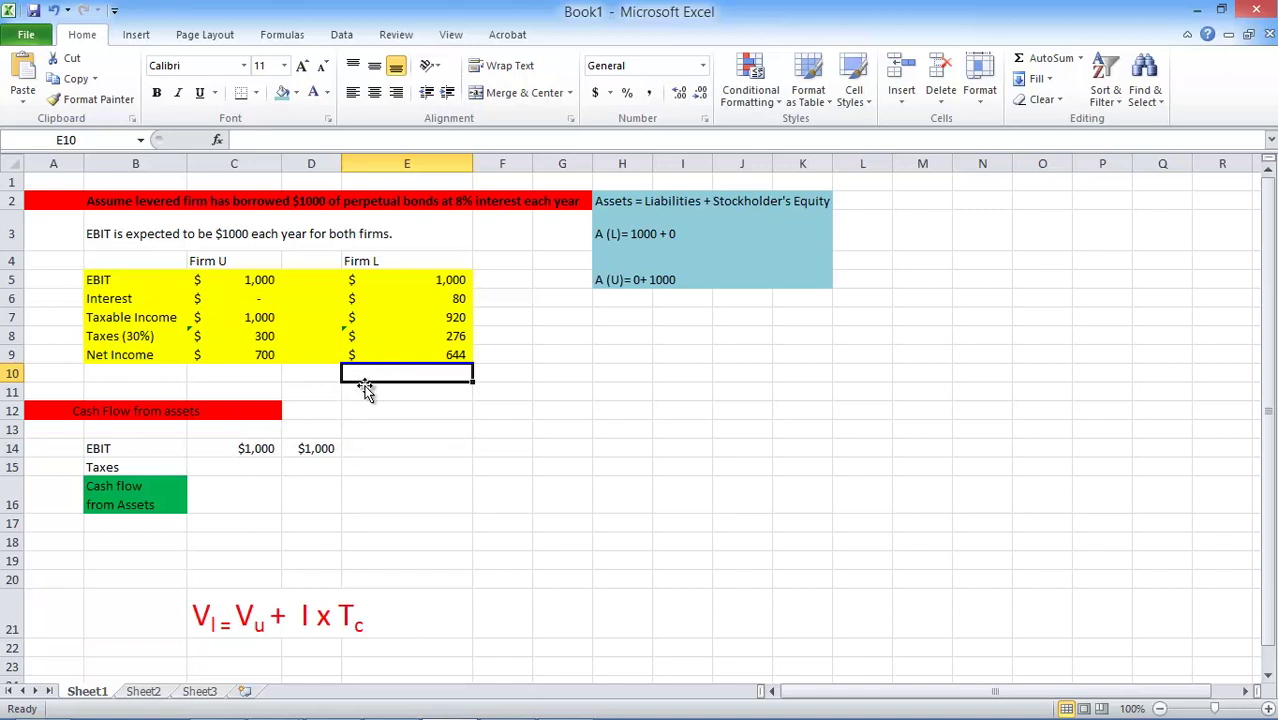
Format Firm L's income statement figures in E5:E9 as accounting amounts in dollars with no decimal places.
drag(448, 279, 428, 355)
click(596, 94)
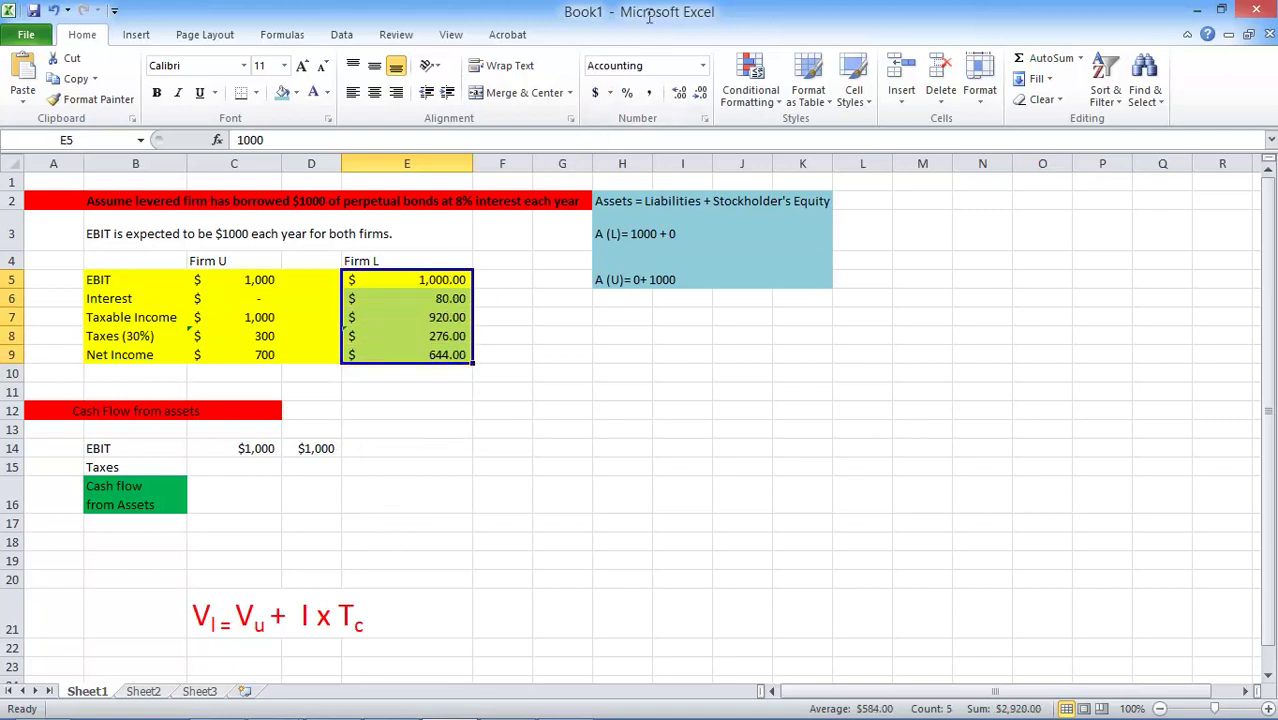
click(704, 96)
click(704, 96)
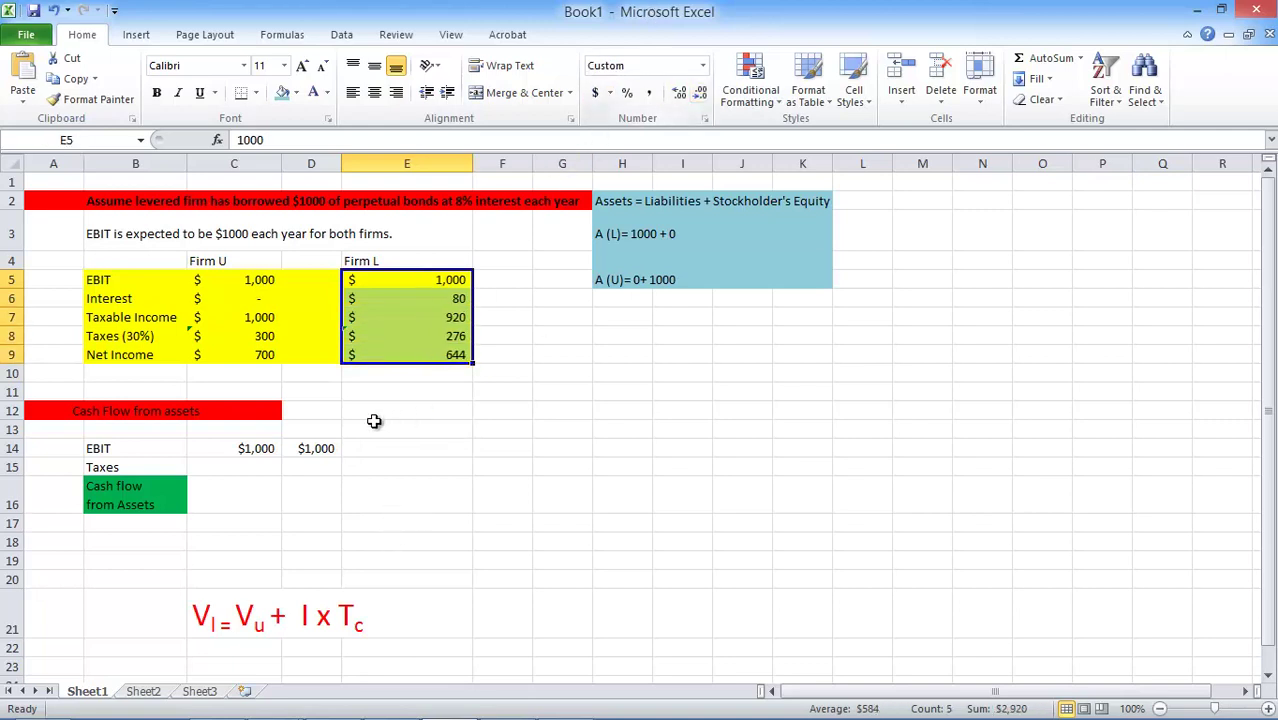
click(204, 511)
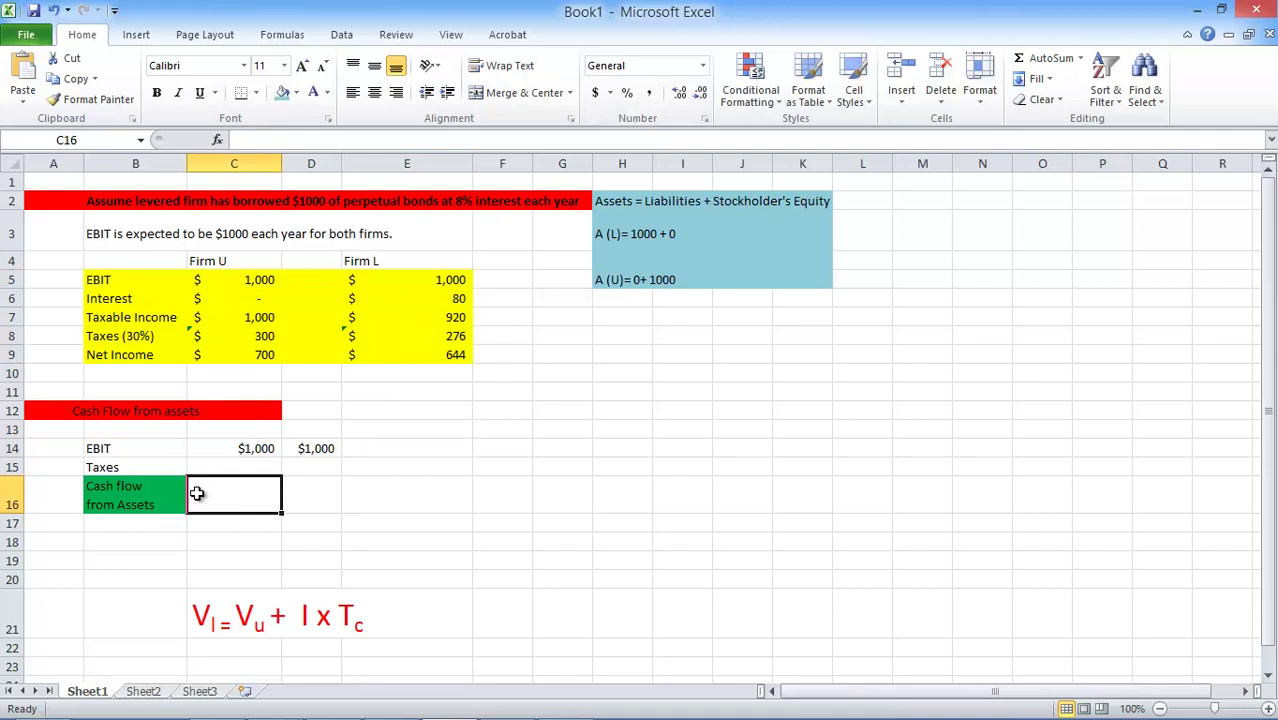
click(151, 436)
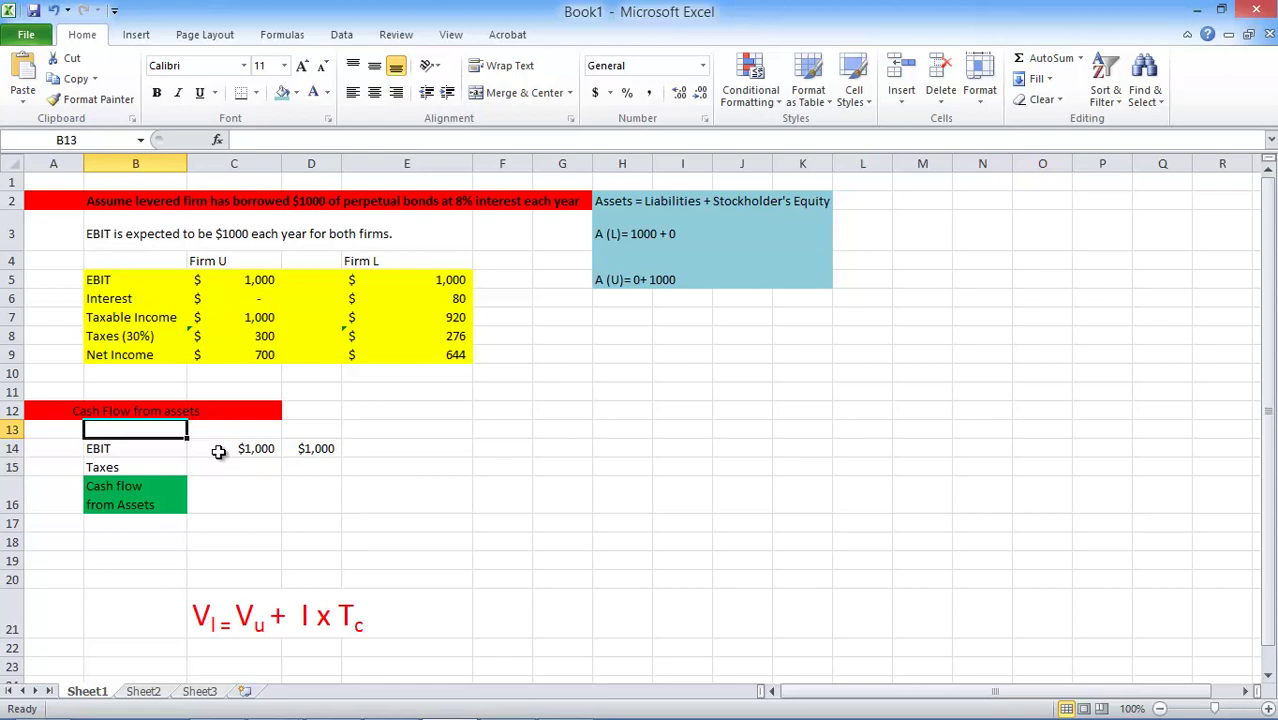
click(123, 450)
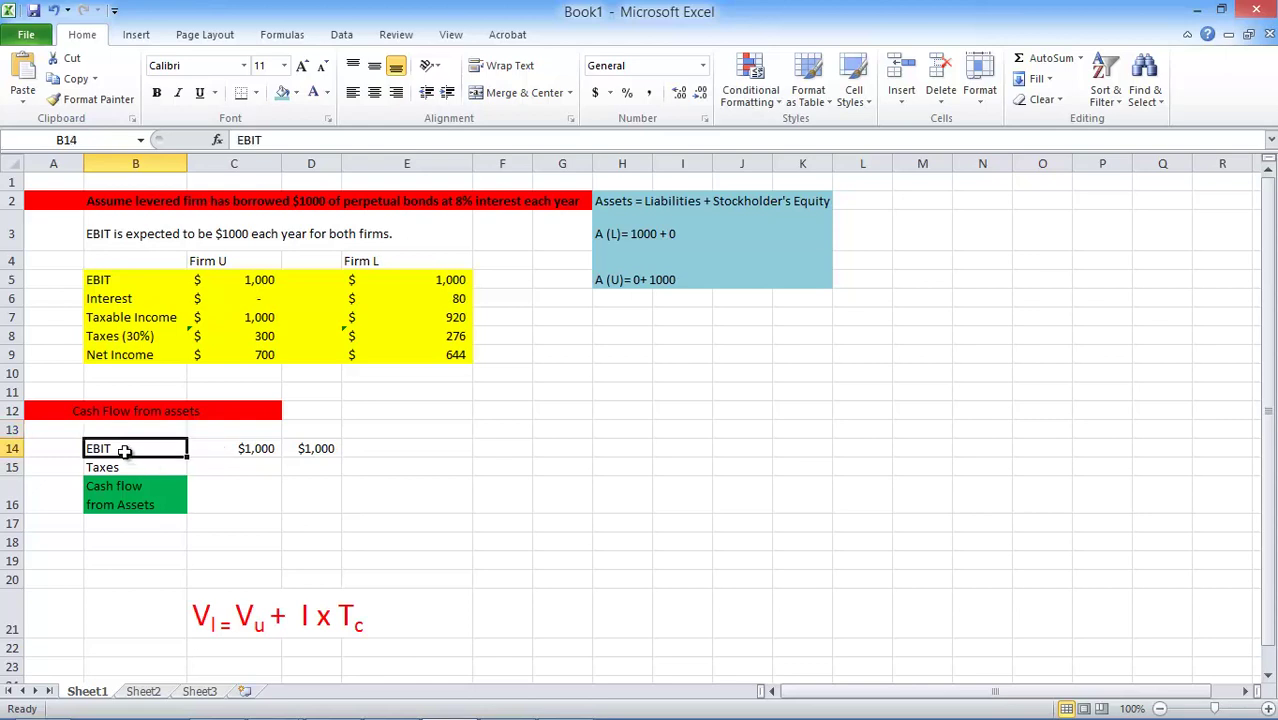
Link Firm U's taxes into the cash flow section in C15 with =C8.
click(226, 467)
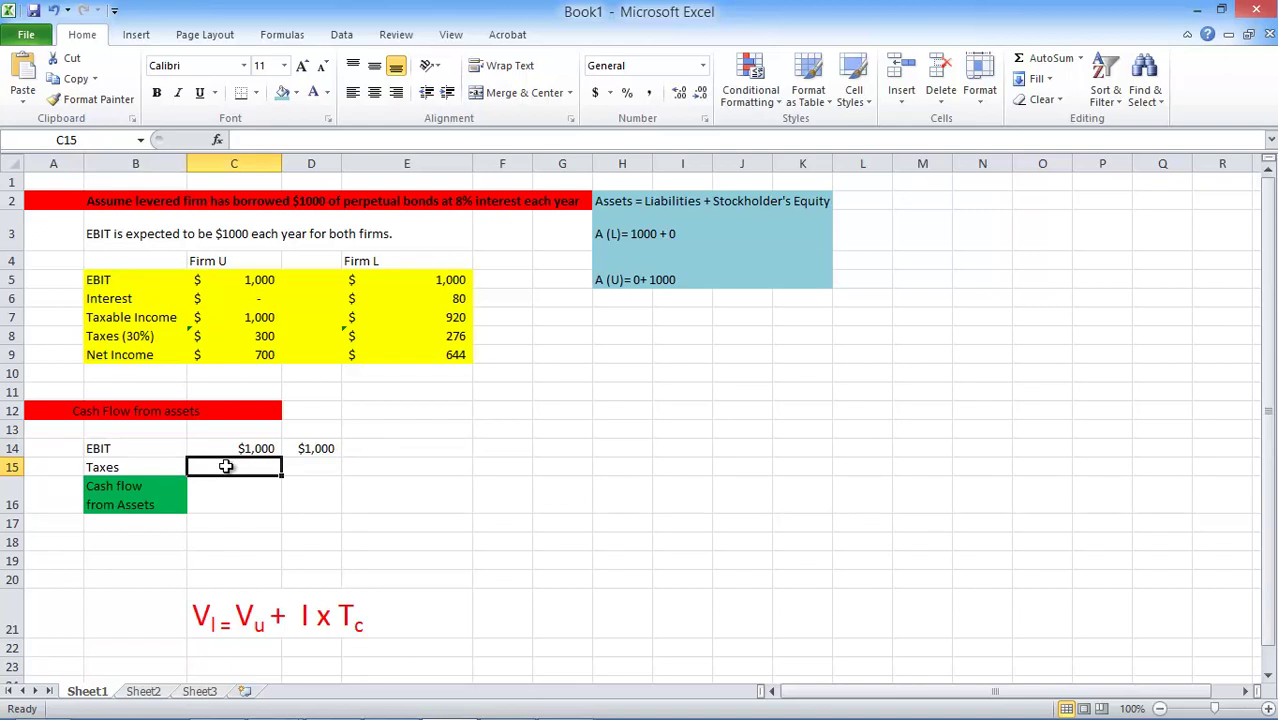
text(=)
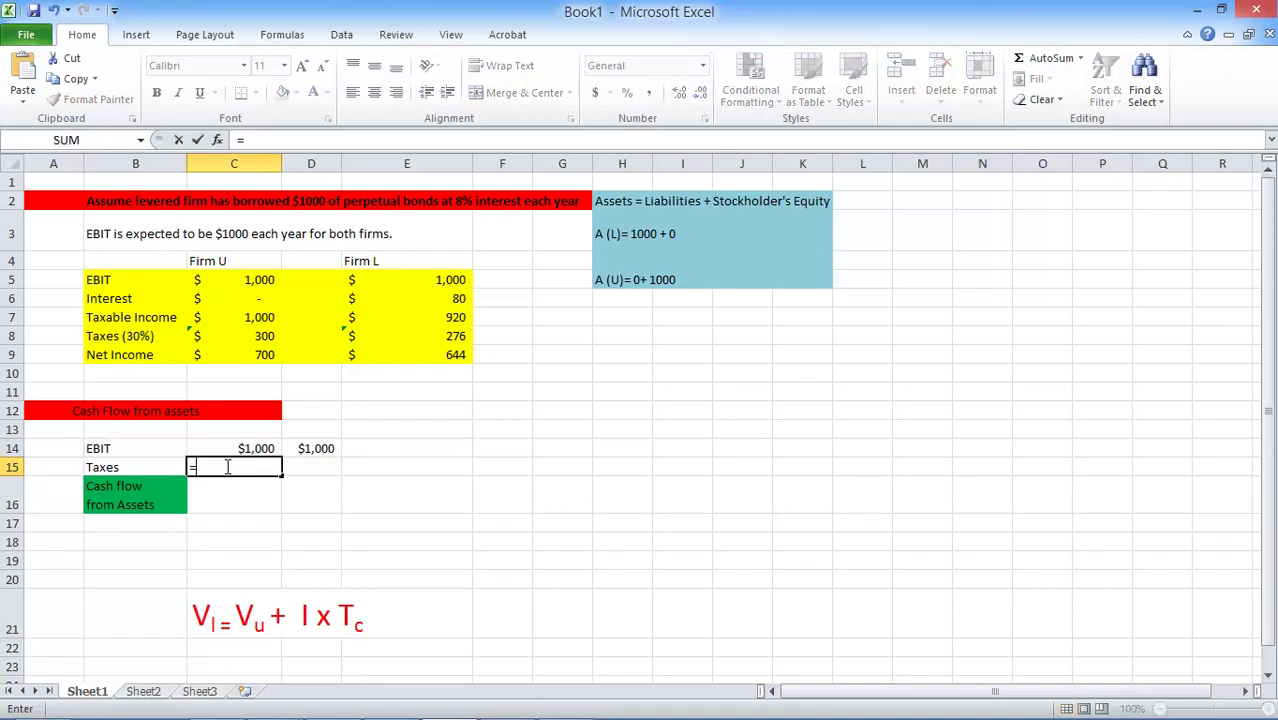
click(262, 338)
key(Return)
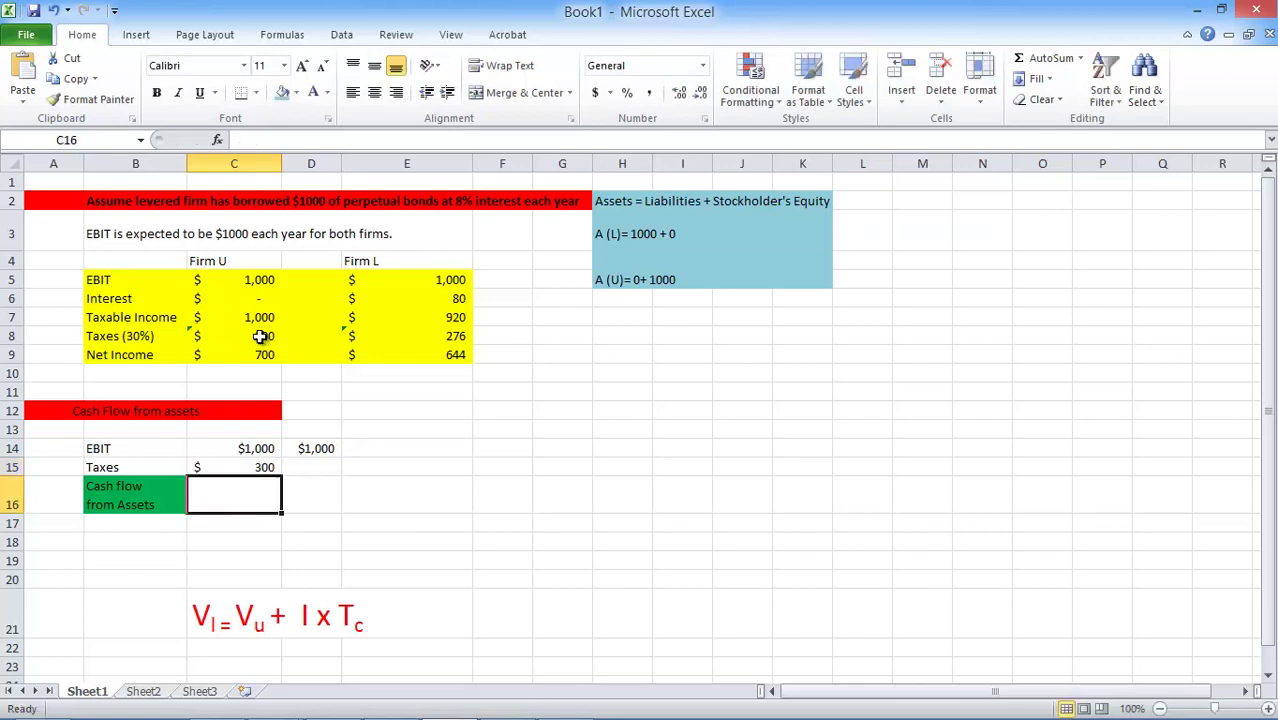
Link Firm L's taxes into the cash flow section in D15 with =E8.
click(306, 472)
text(=)
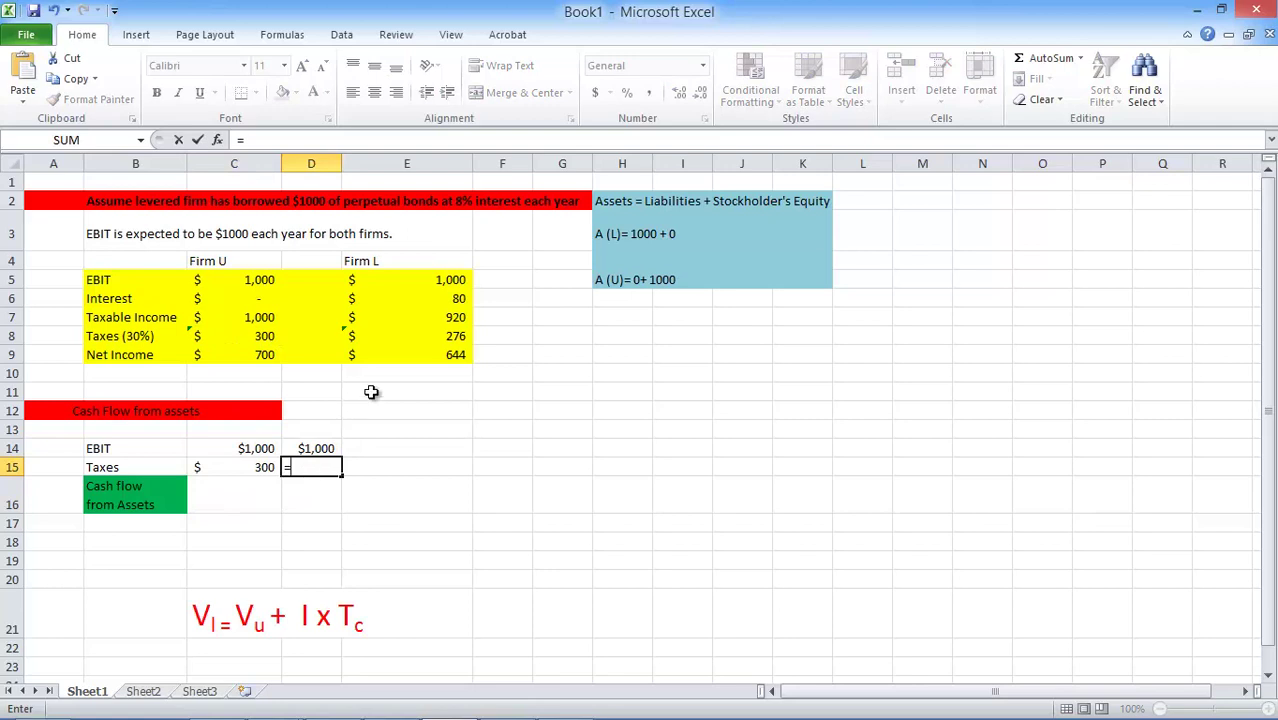
click(416, 336)
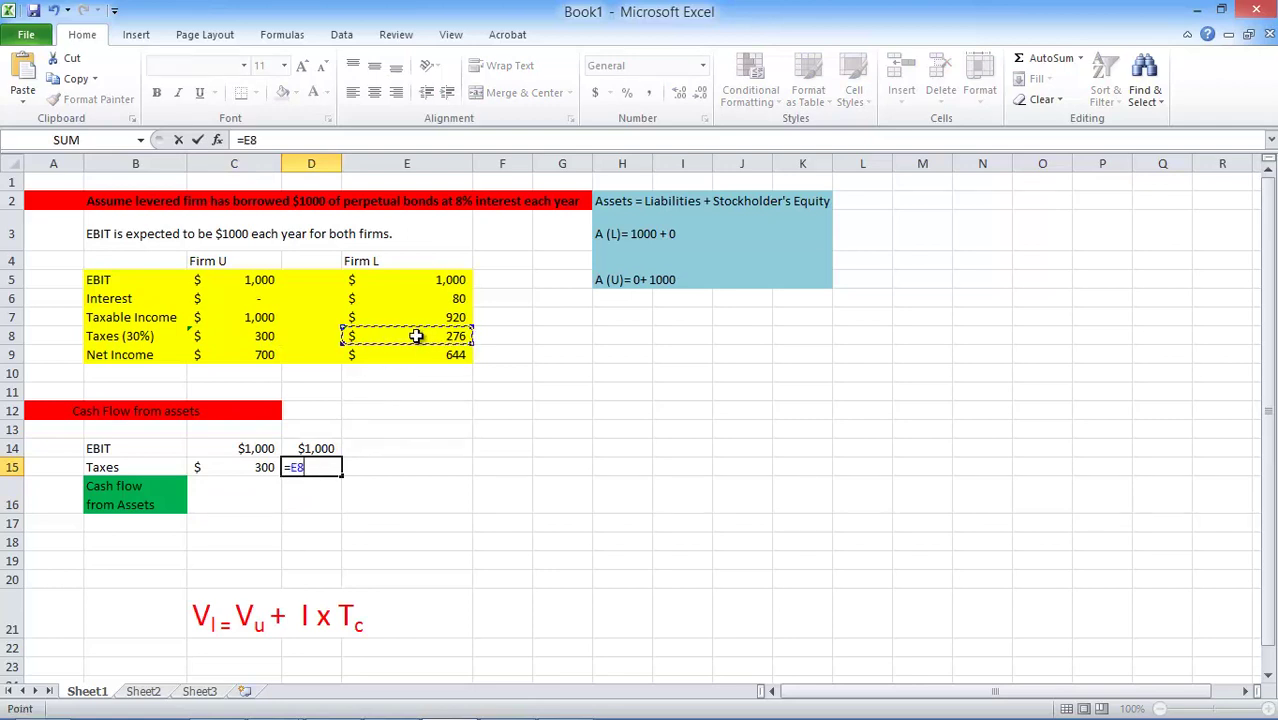
key(Return)
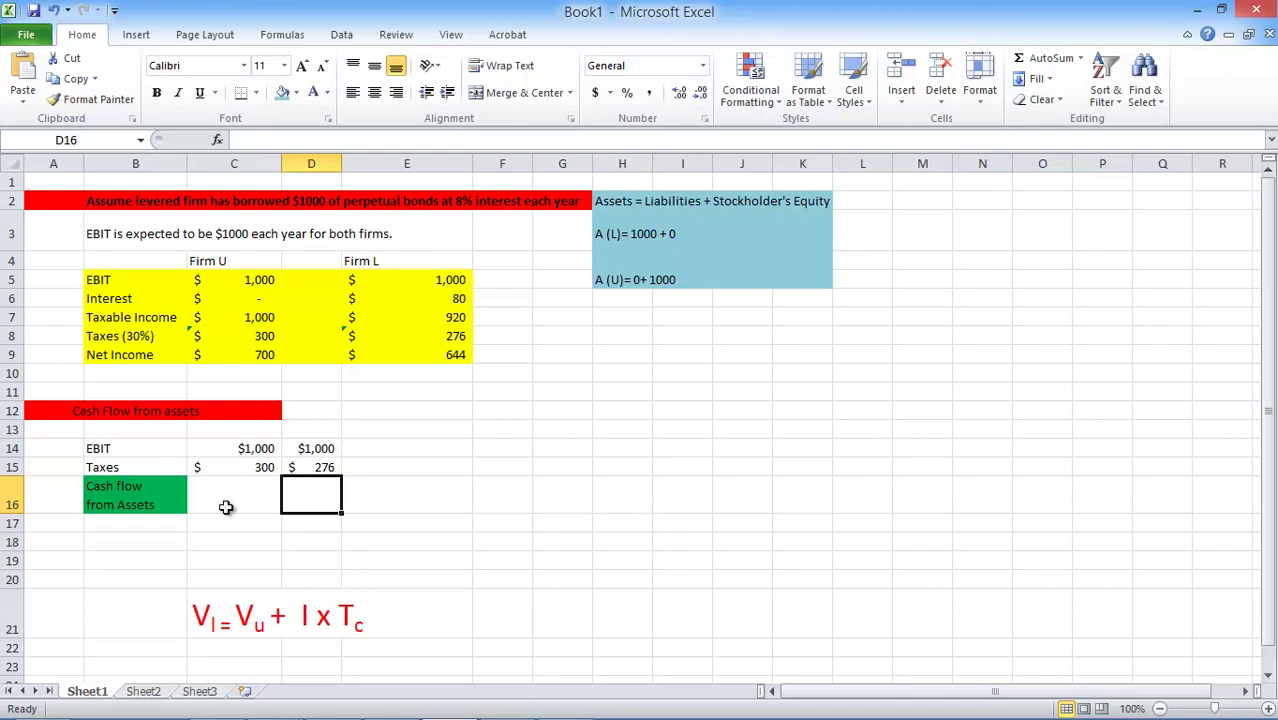
Calculate Firm U's cash flow from assets in C16 as EBIT minus taxes with =C14-C15.
click(221, 503)
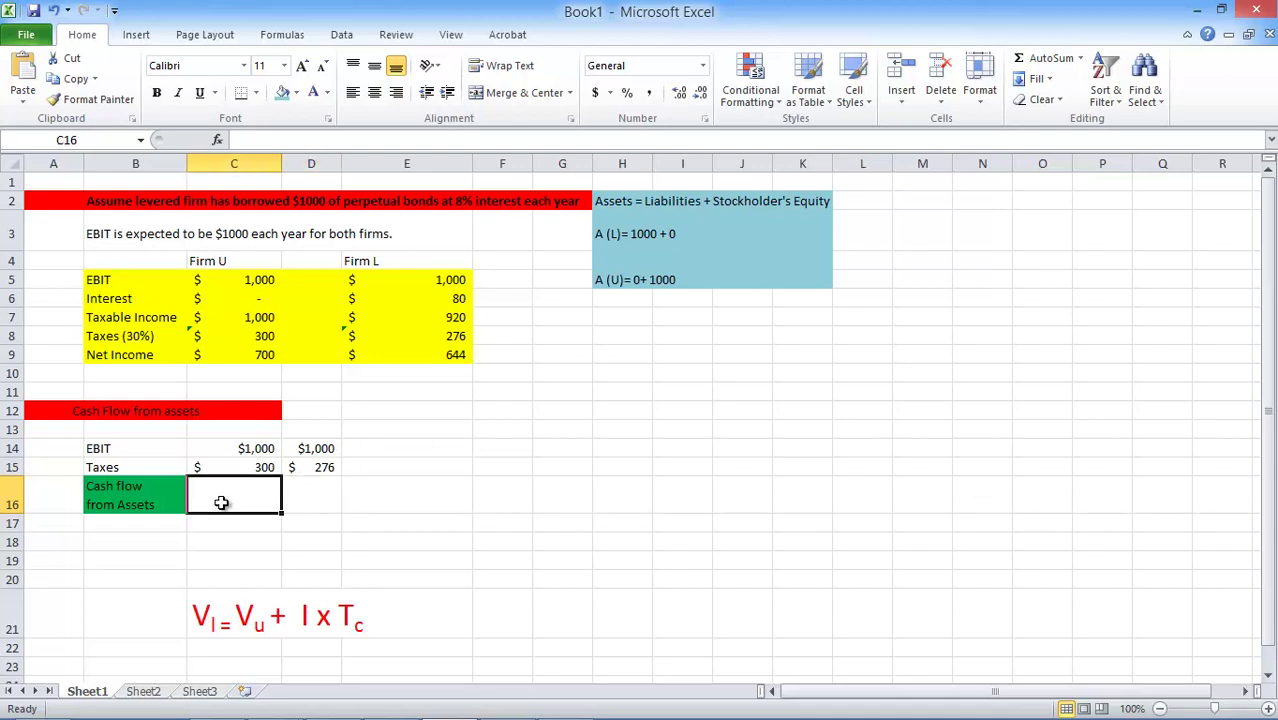
text(=)
click(234, 449)
text(-)
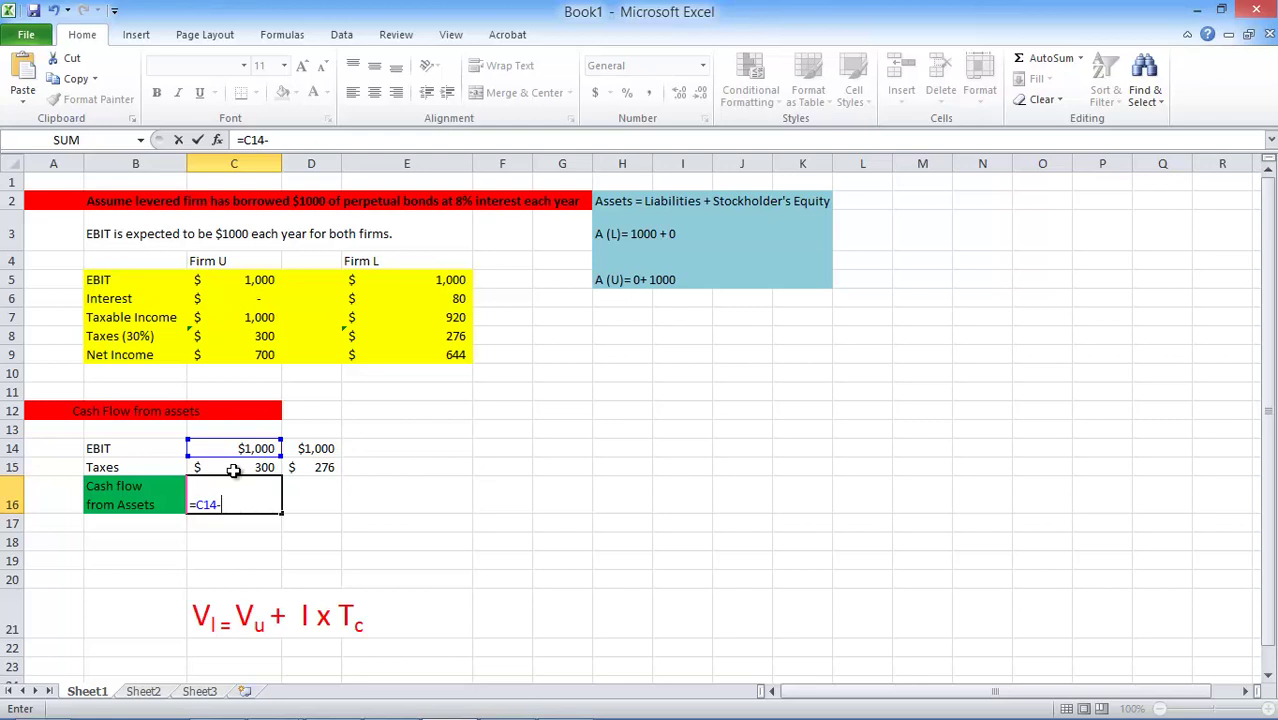
click(233, 471)
key(Return)
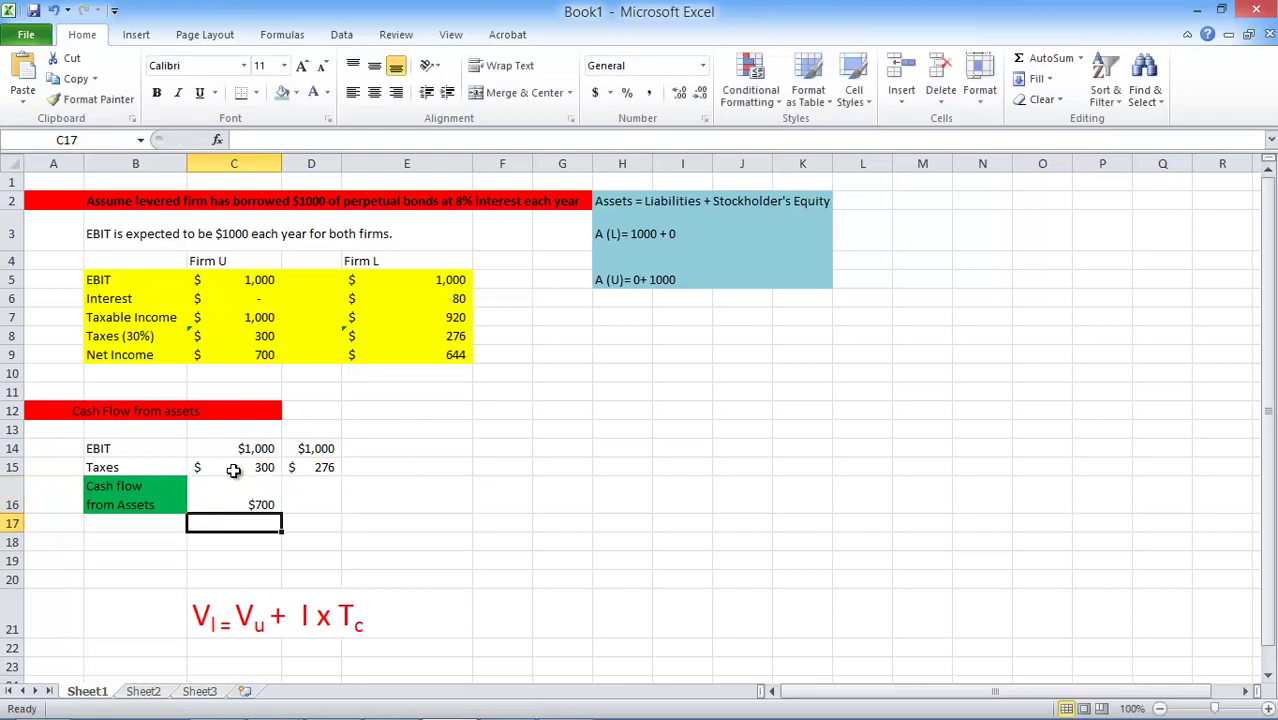
click(240, 497)
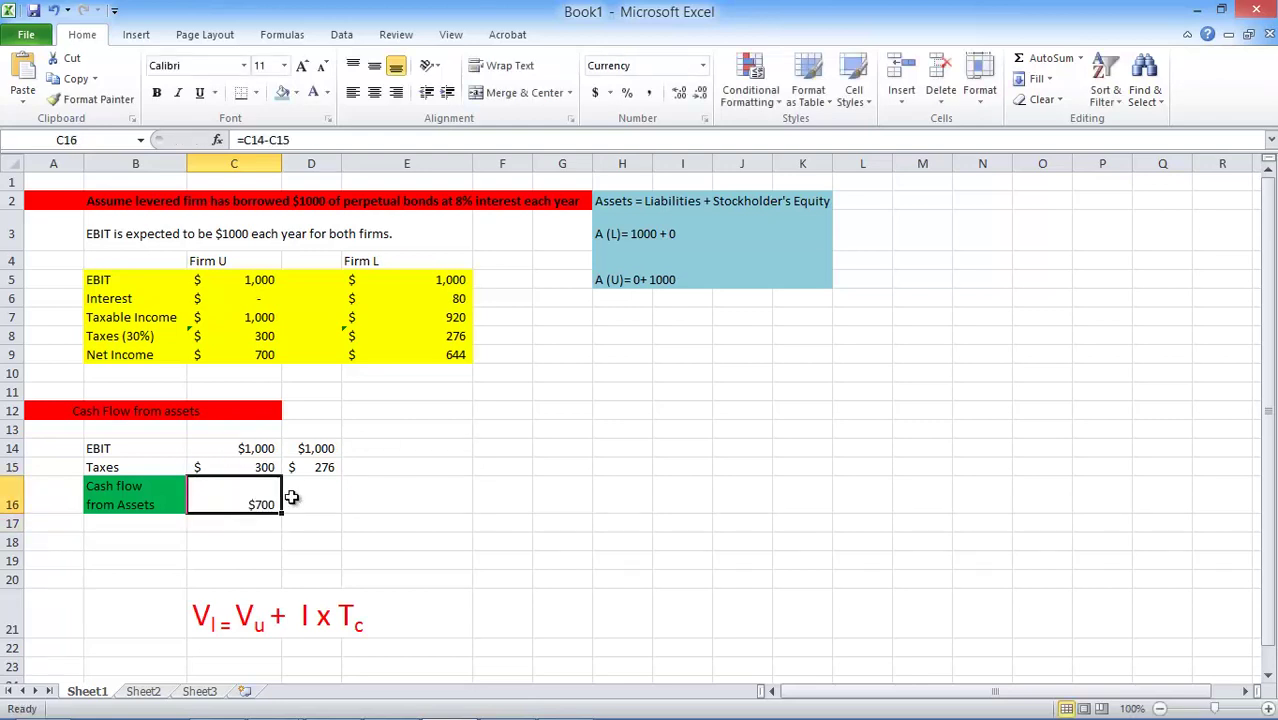
Calculate Firm L's cash flow from assets in D16 as EBIT minus taxes with =D14-D15.
click(307, 500)
text(=)
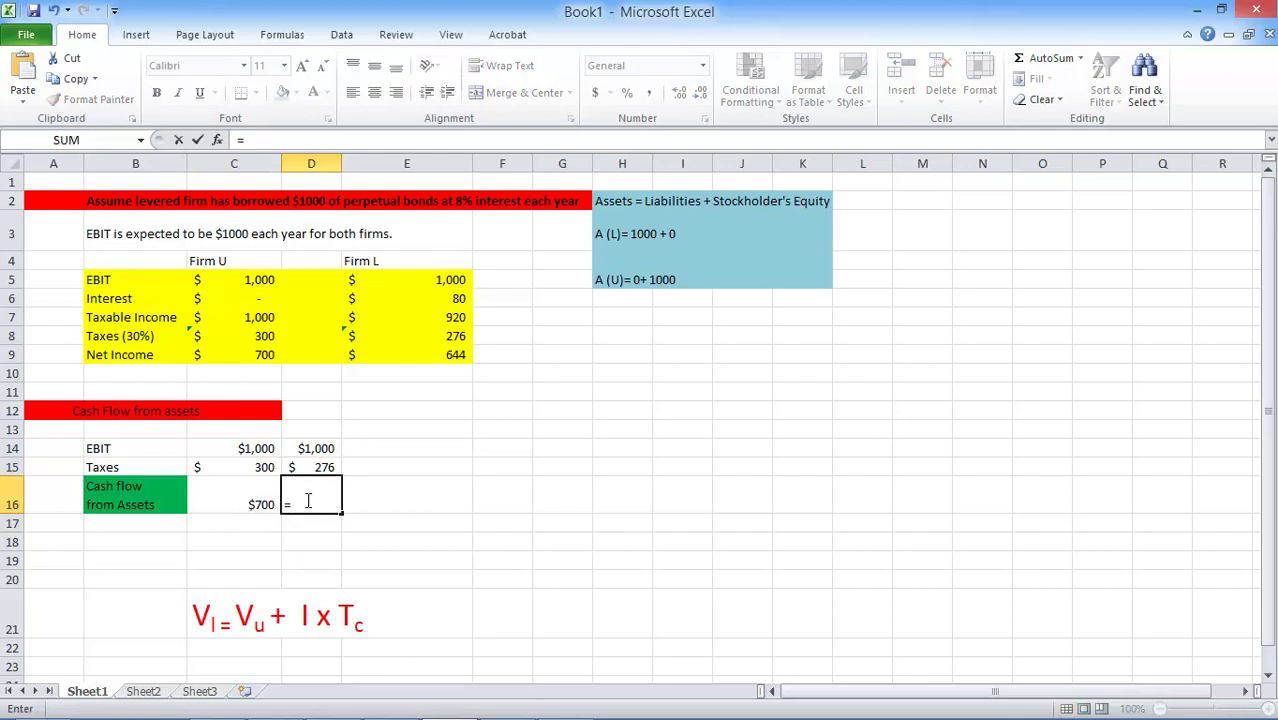
click(311, 449)
text(-)
click(311, 467)
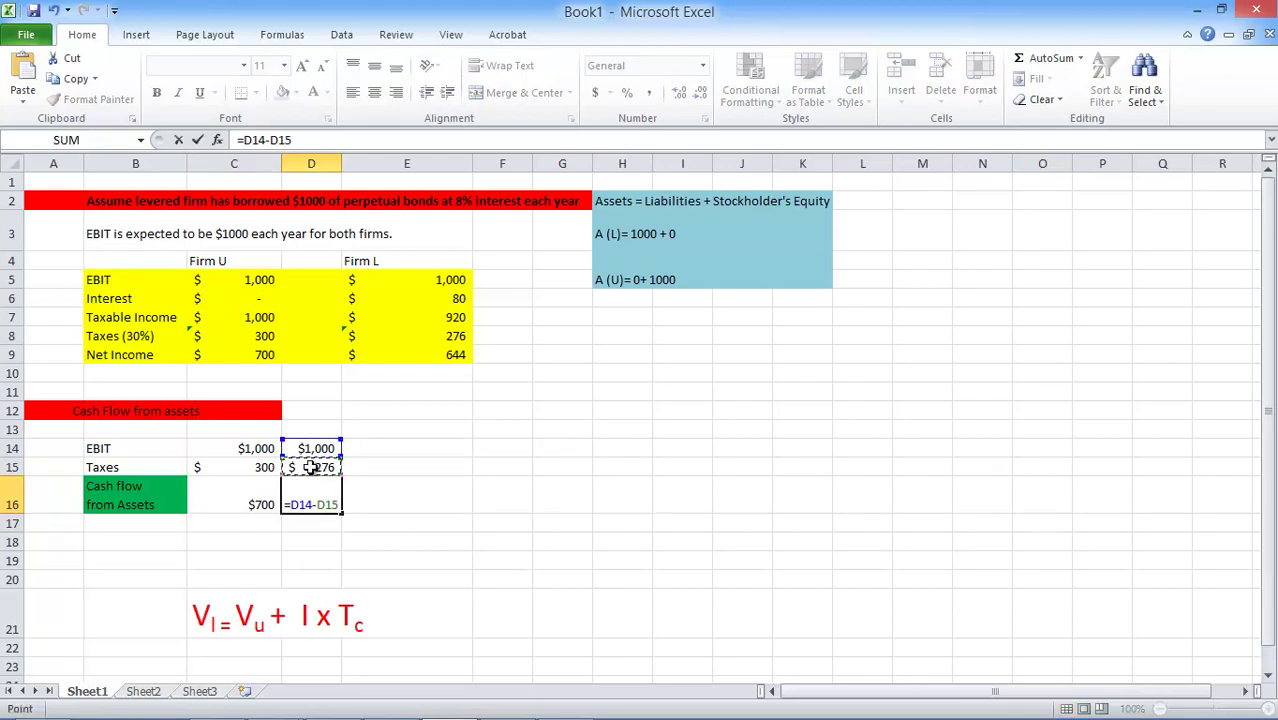
key(Return)
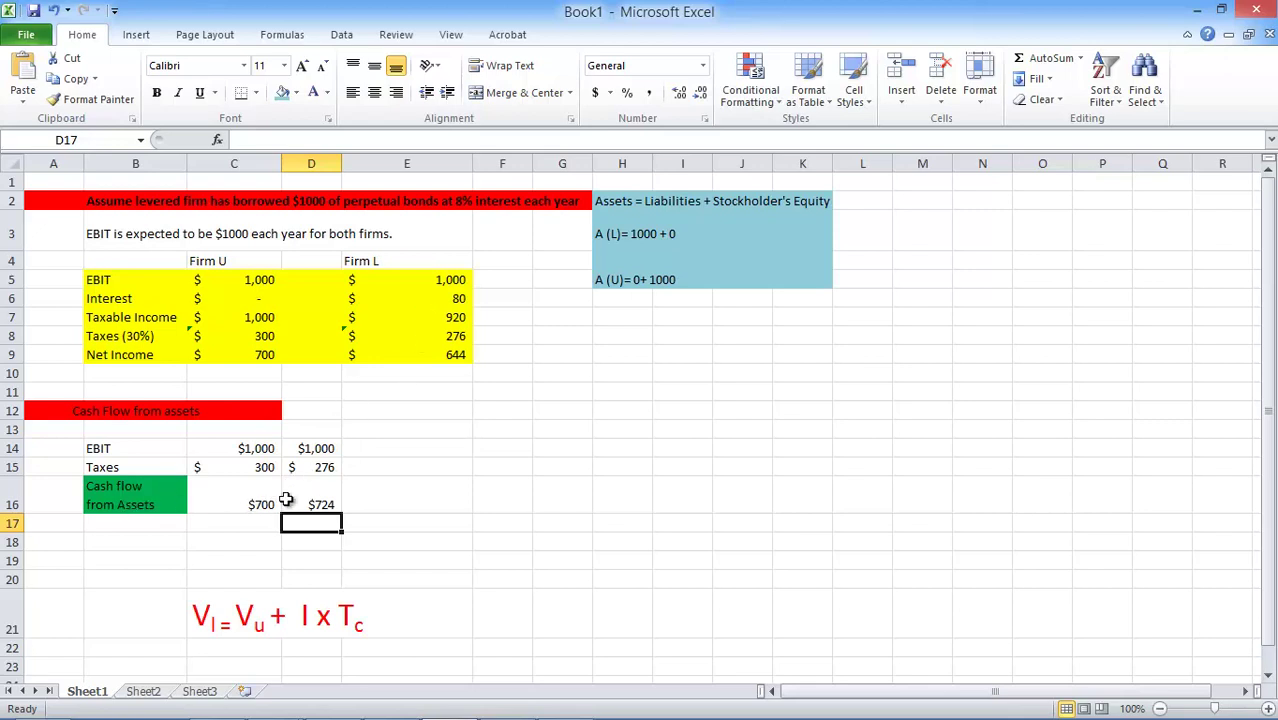
click(318, 503)
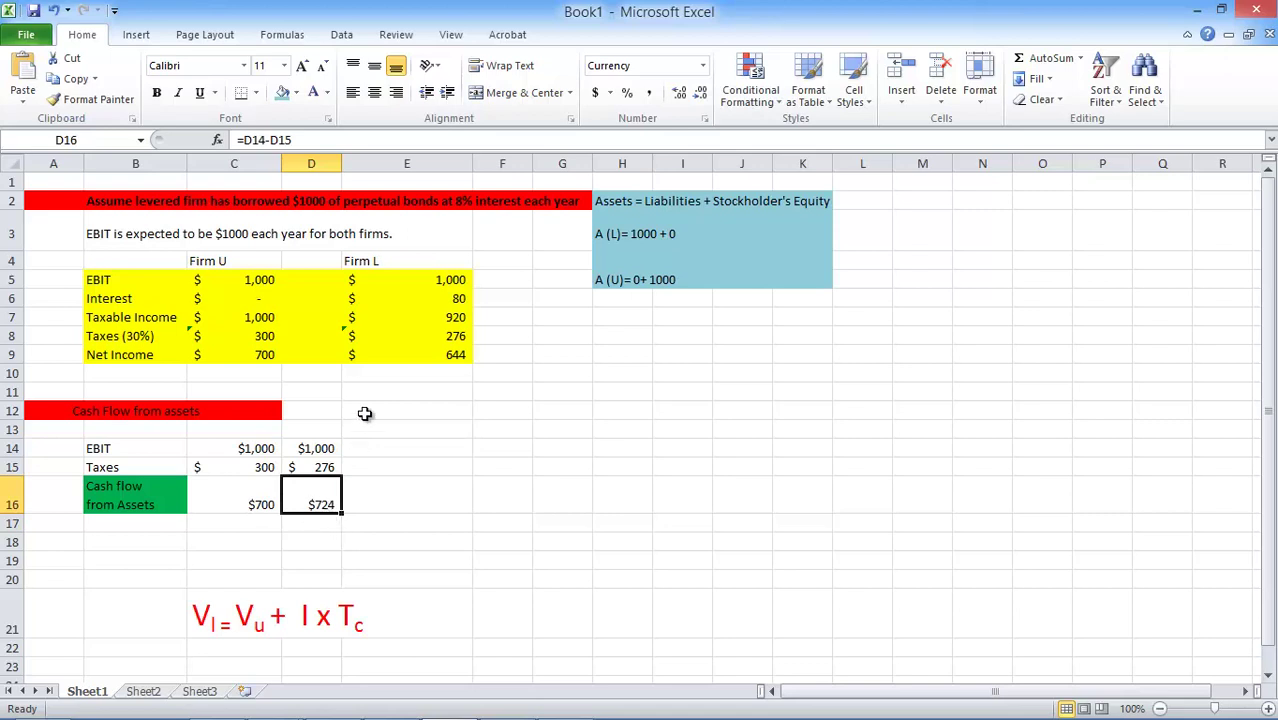
click(430, 338)
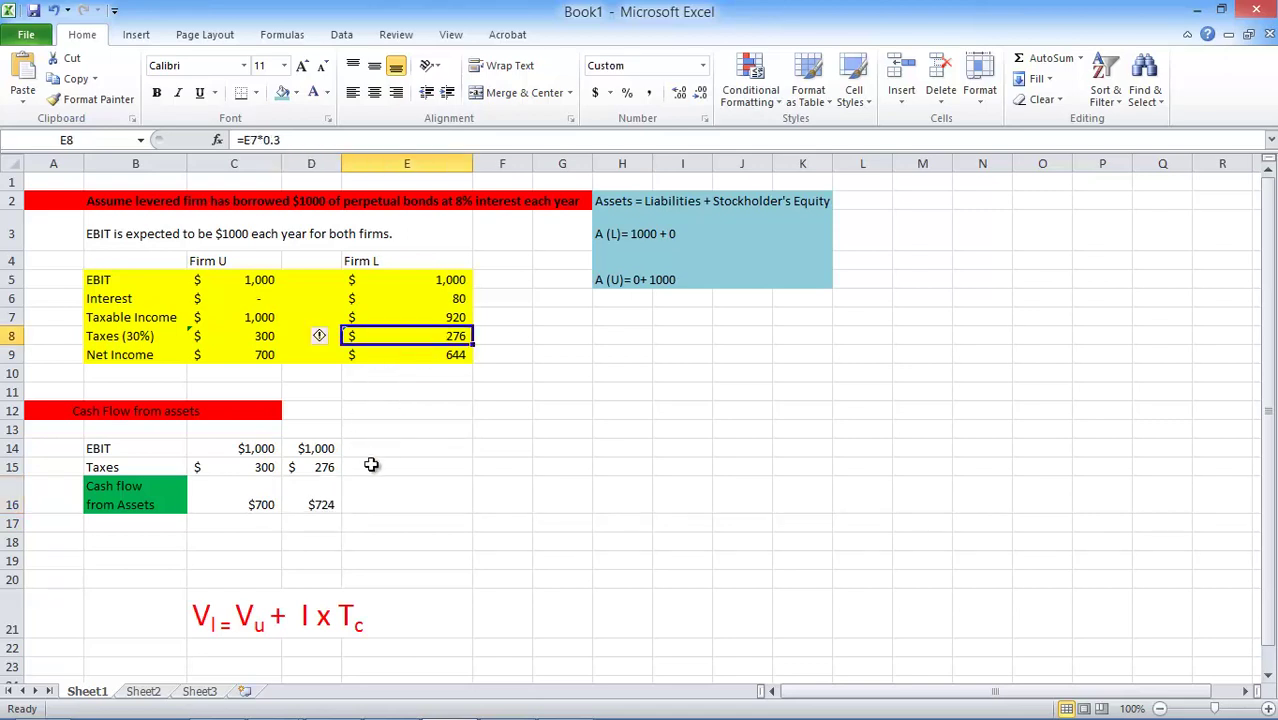
click(318, 505)
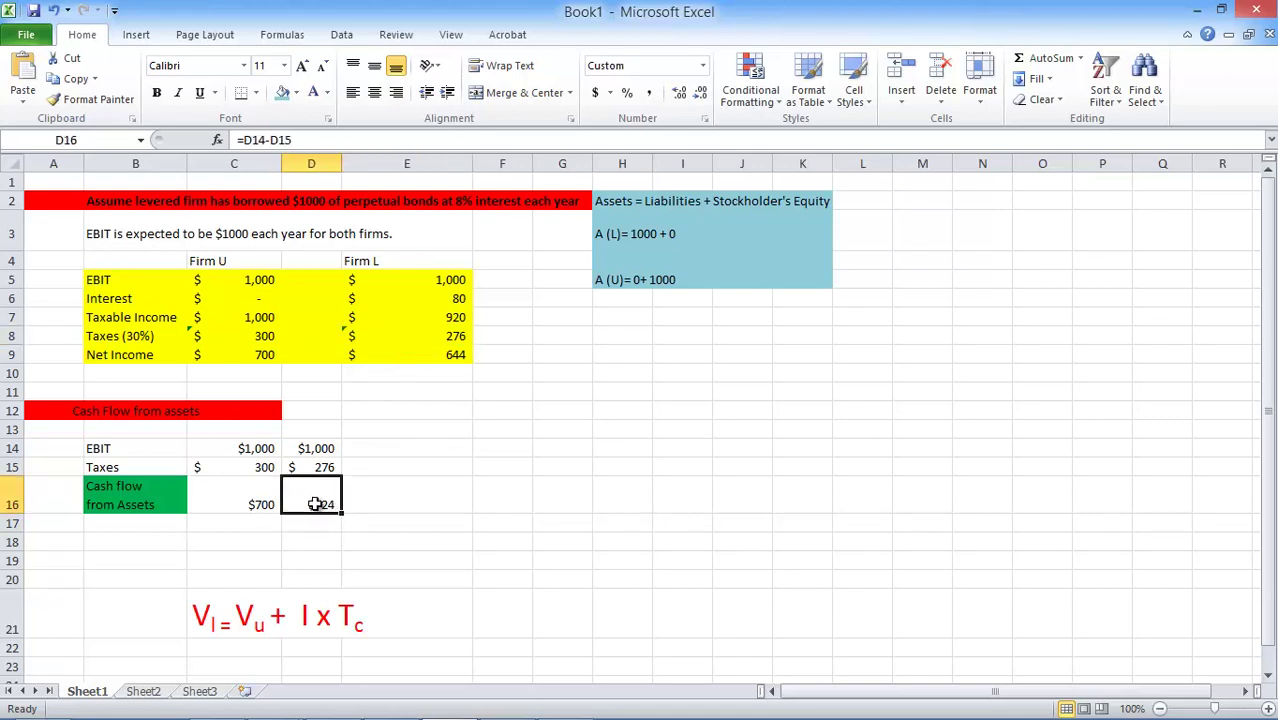
Enter the cash flow difference $24 in E16 and enlarge its font size to 22.
click(404, 504)
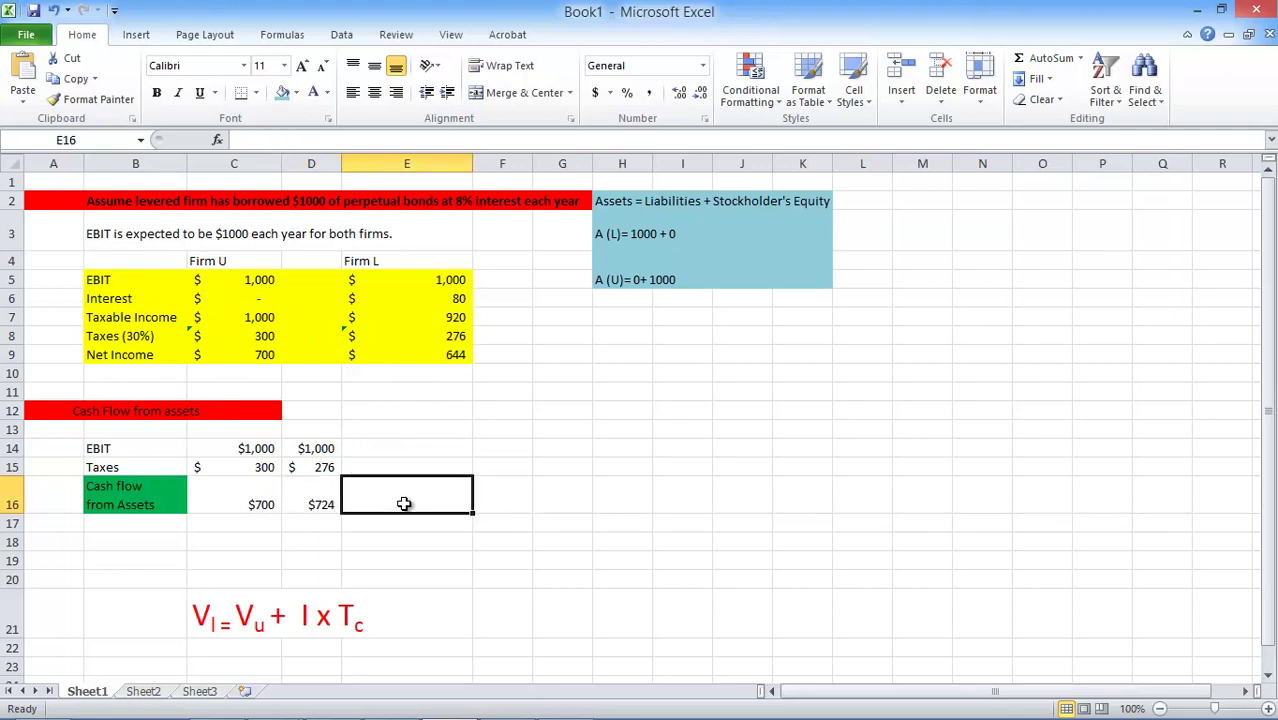
text($24)
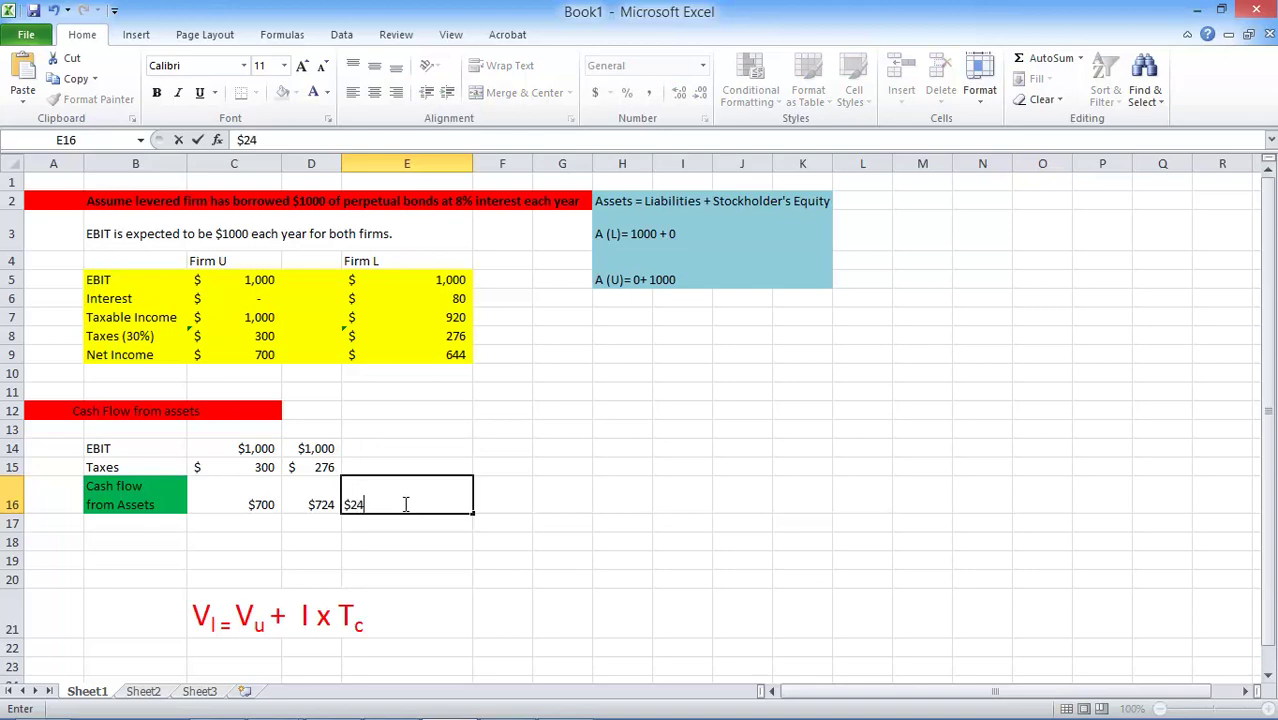
click(506, 580)
click(378, 496)
click(302, 66)
click(302, 66)
click(302, 66)
click(302, 66)
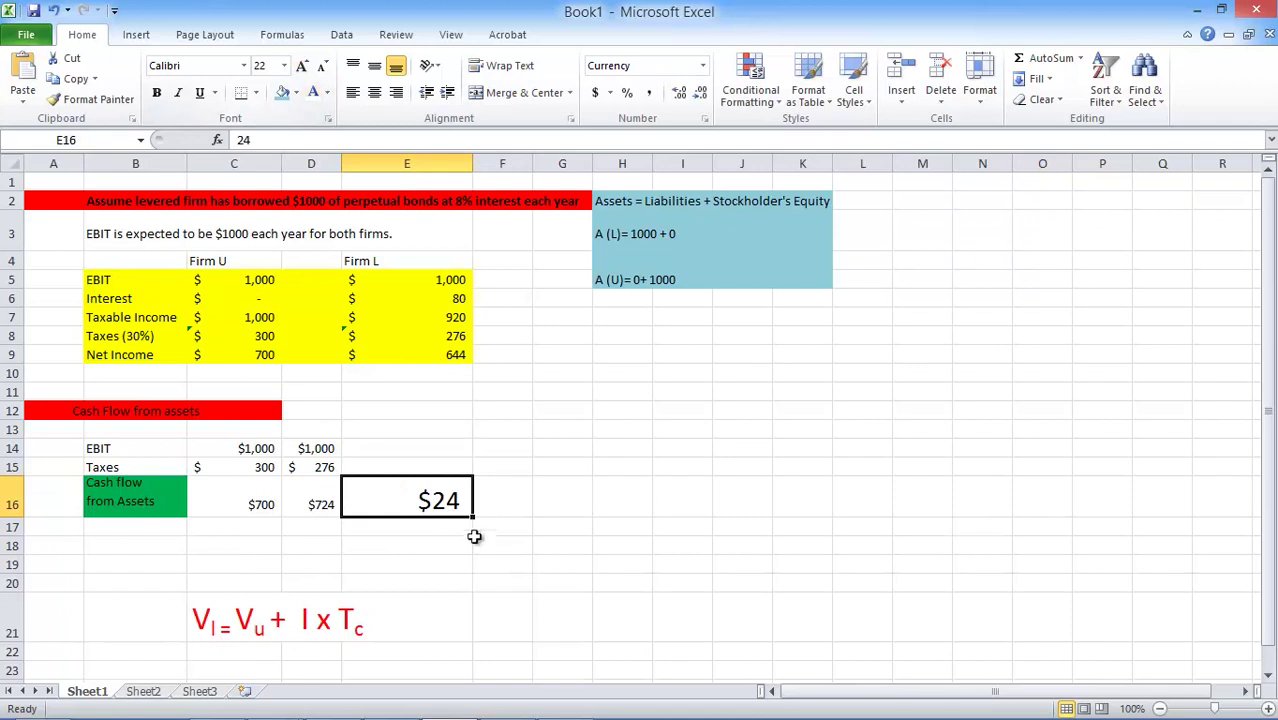
Label the $24 difference by entering Tax Saving in F16.
click(485, 493)
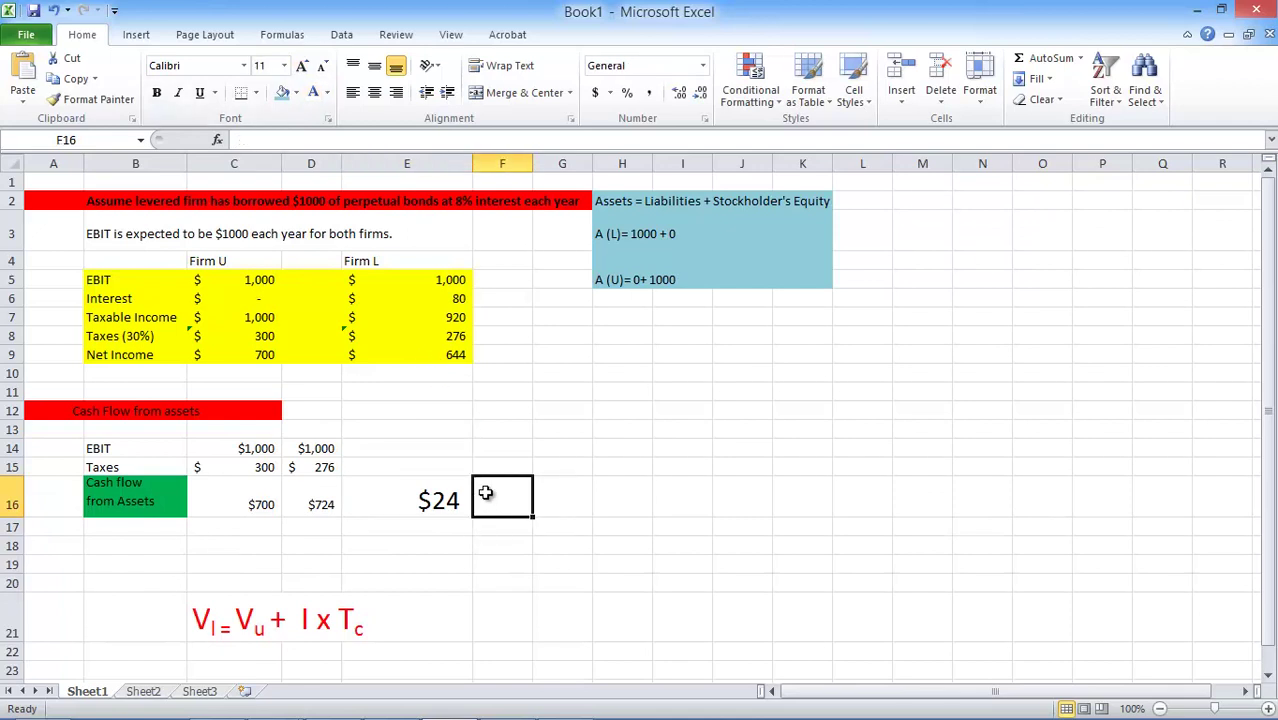
text(Tax Savi)
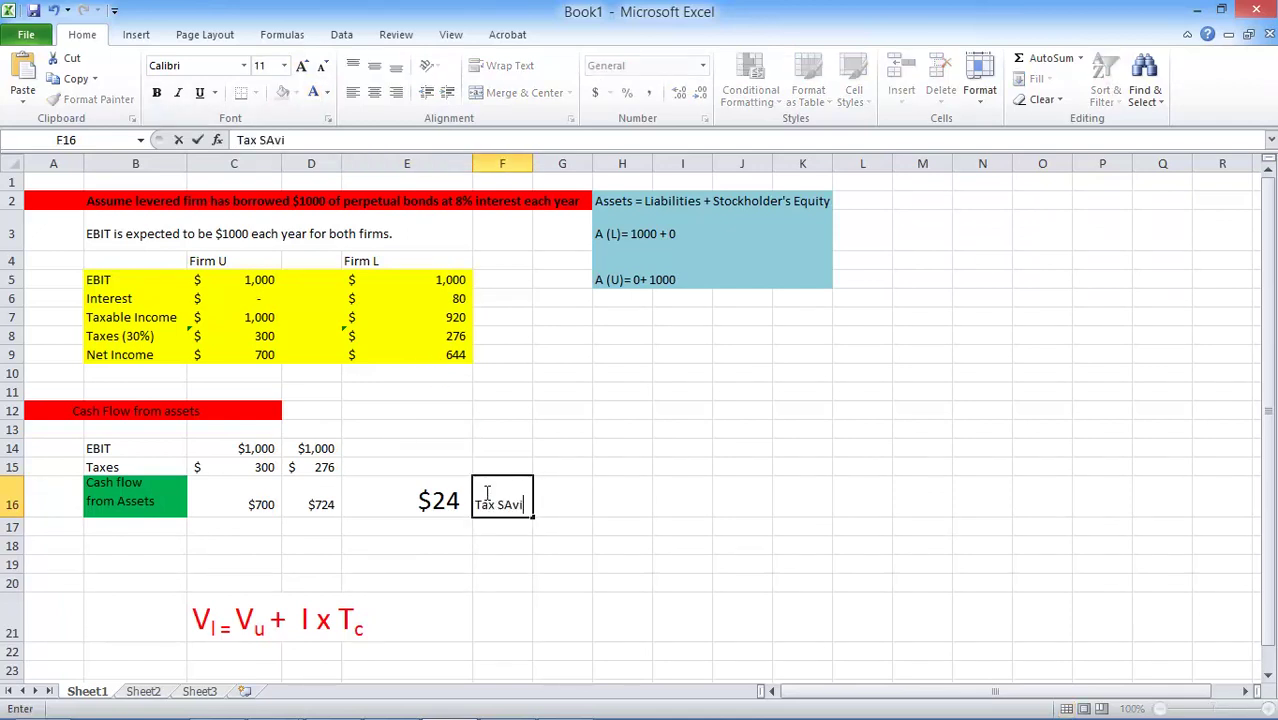
key(BackSpace)
key(BackSpace)
text(ving)
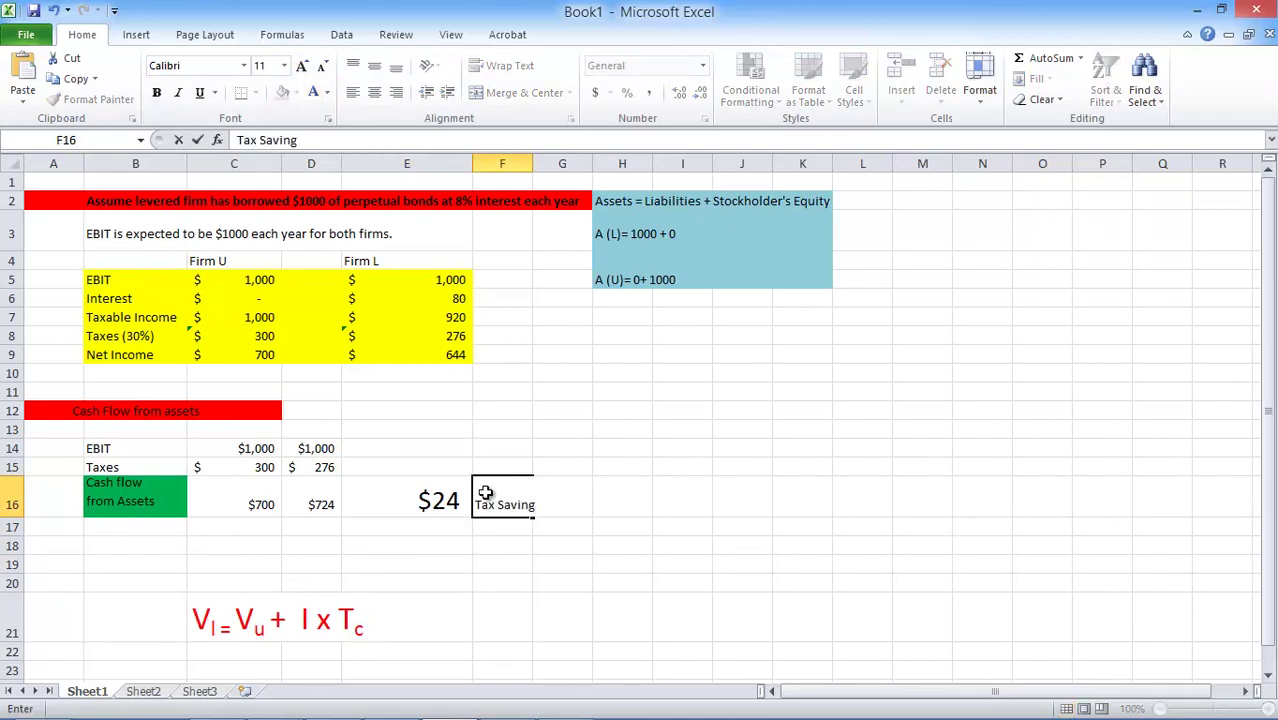
click(570, 626)
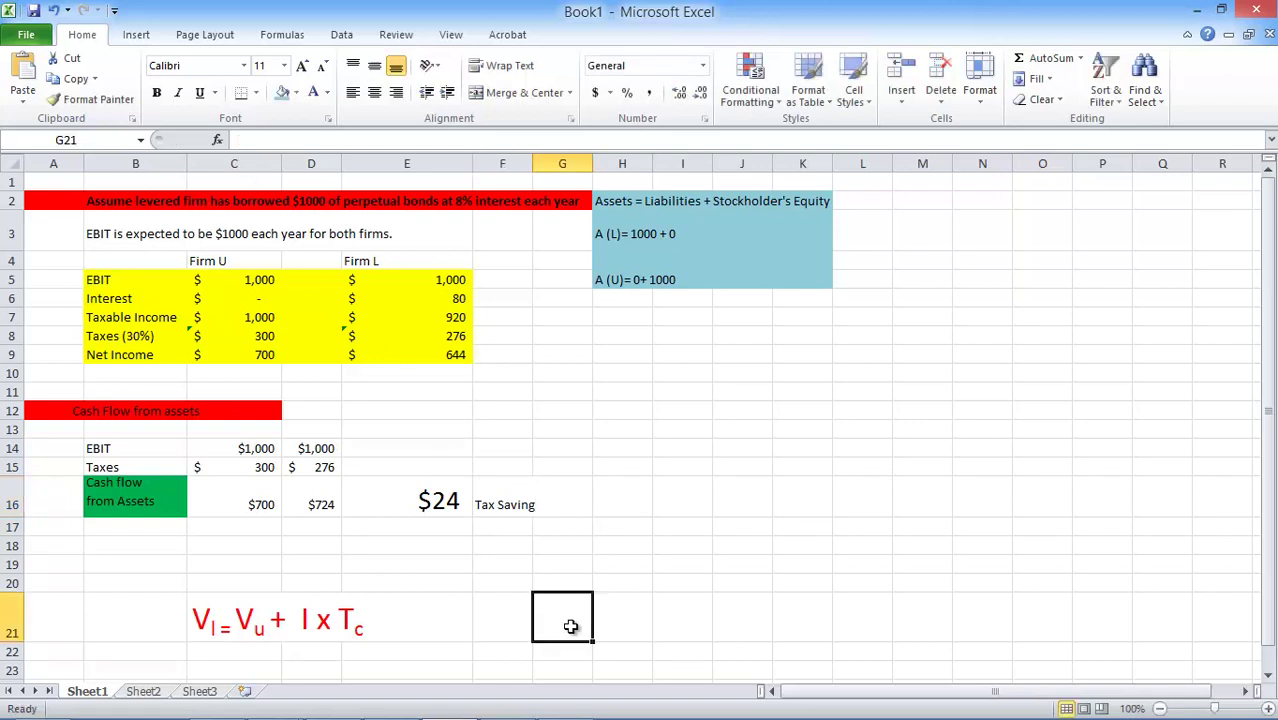
click(316, 506)
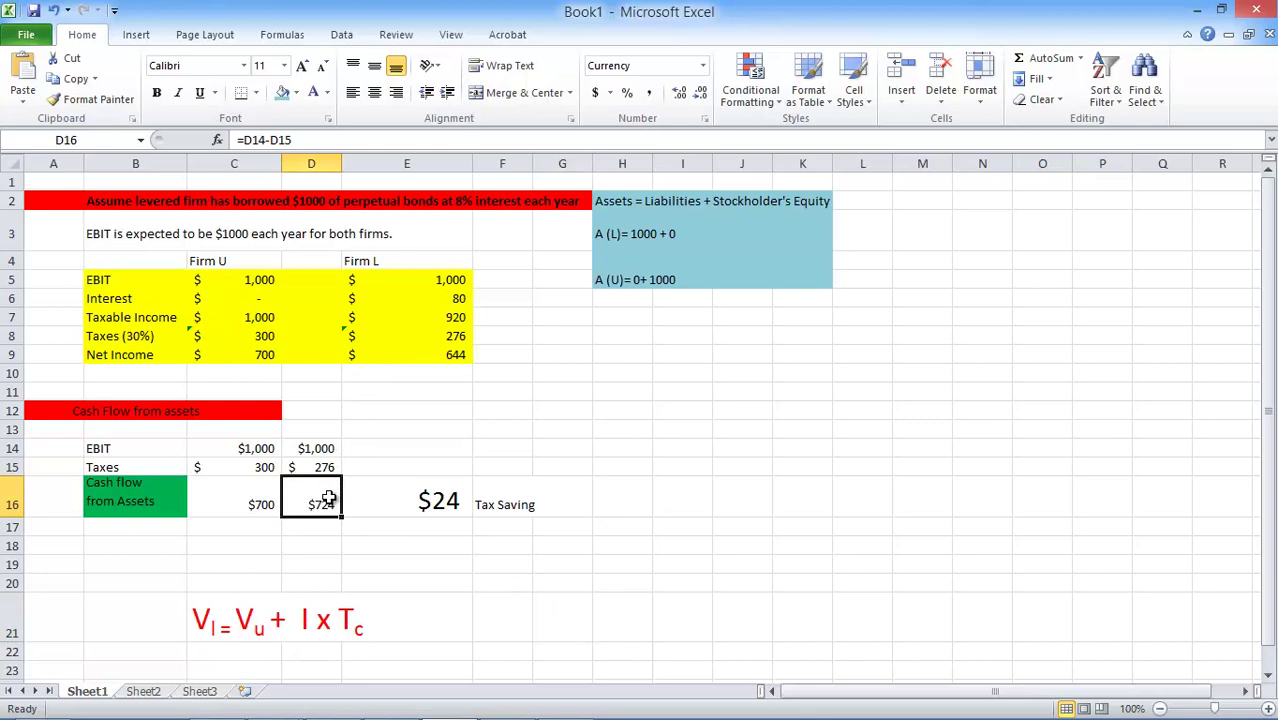
scroll(322, 492, down, 1)
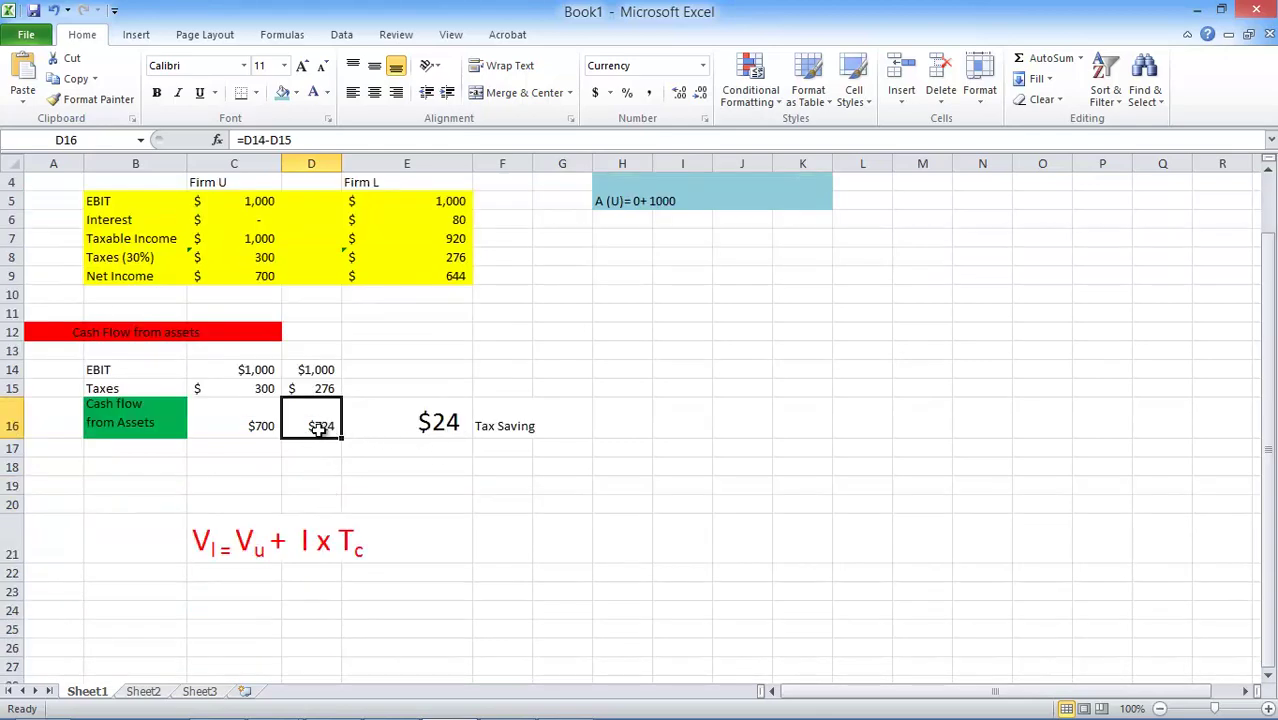
scroll(330, 420, up, 1)
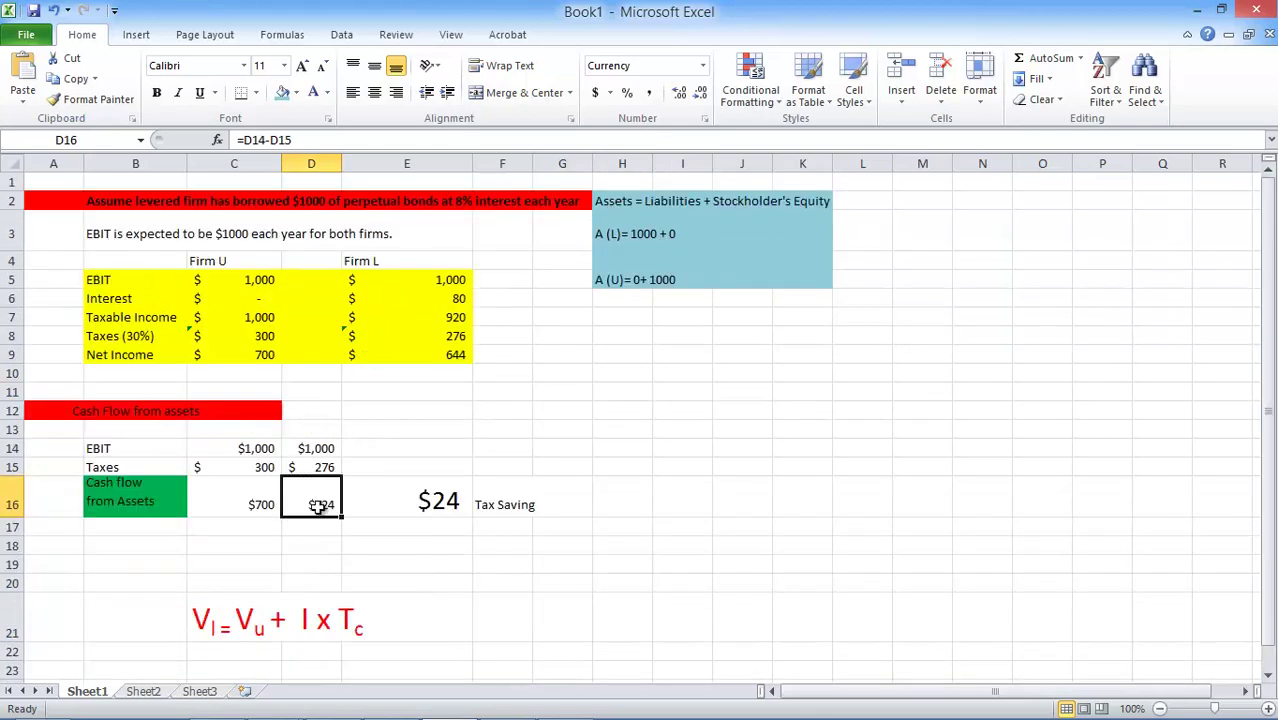
Enter the comparison V(L)>V(U) in F18, below the Tax Saving label.
click(504, 545)
text(V(L))
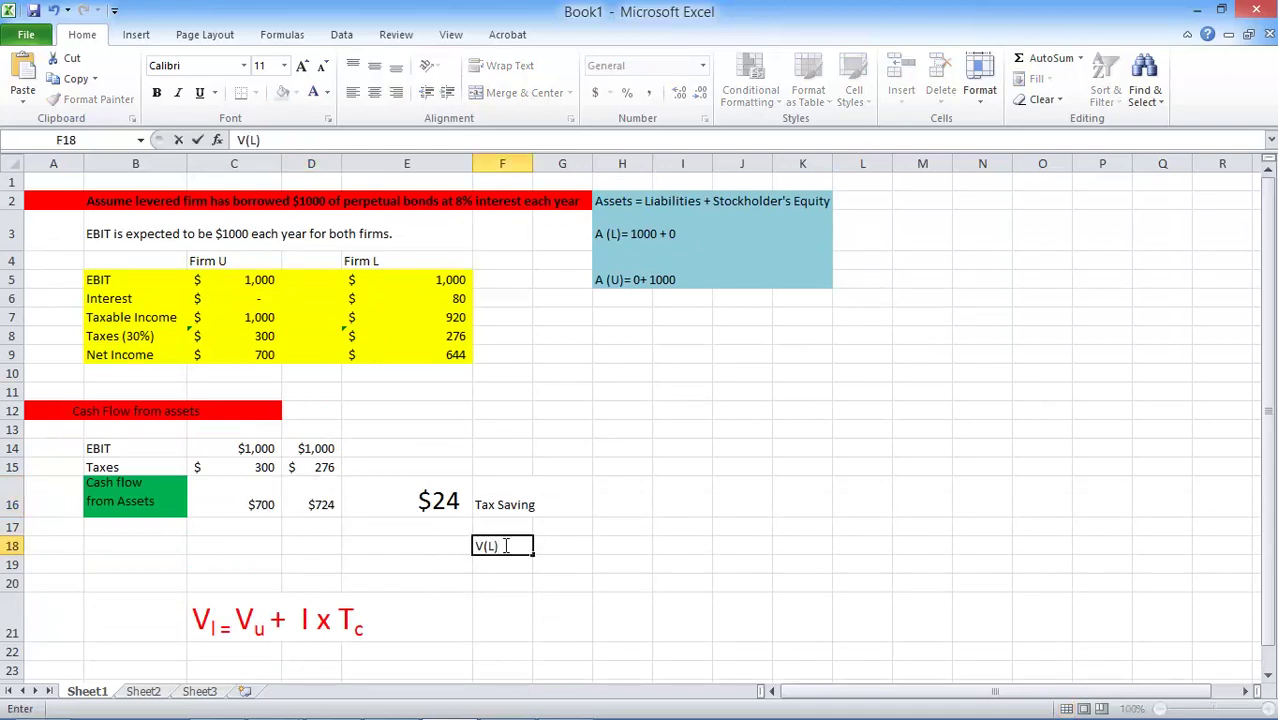
text(?)
key(BackSpace)
text(>V(U))
scroll(442, 571, down, 1)
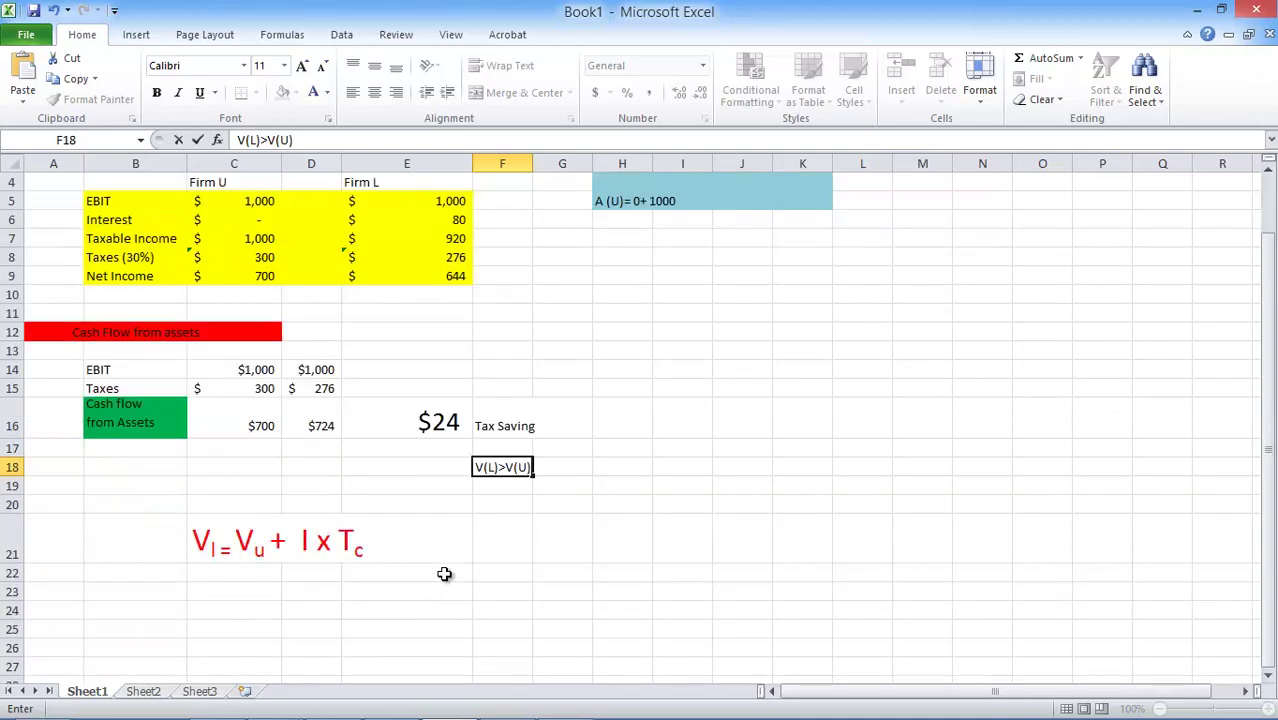
scroll(402, 552, up, 1)
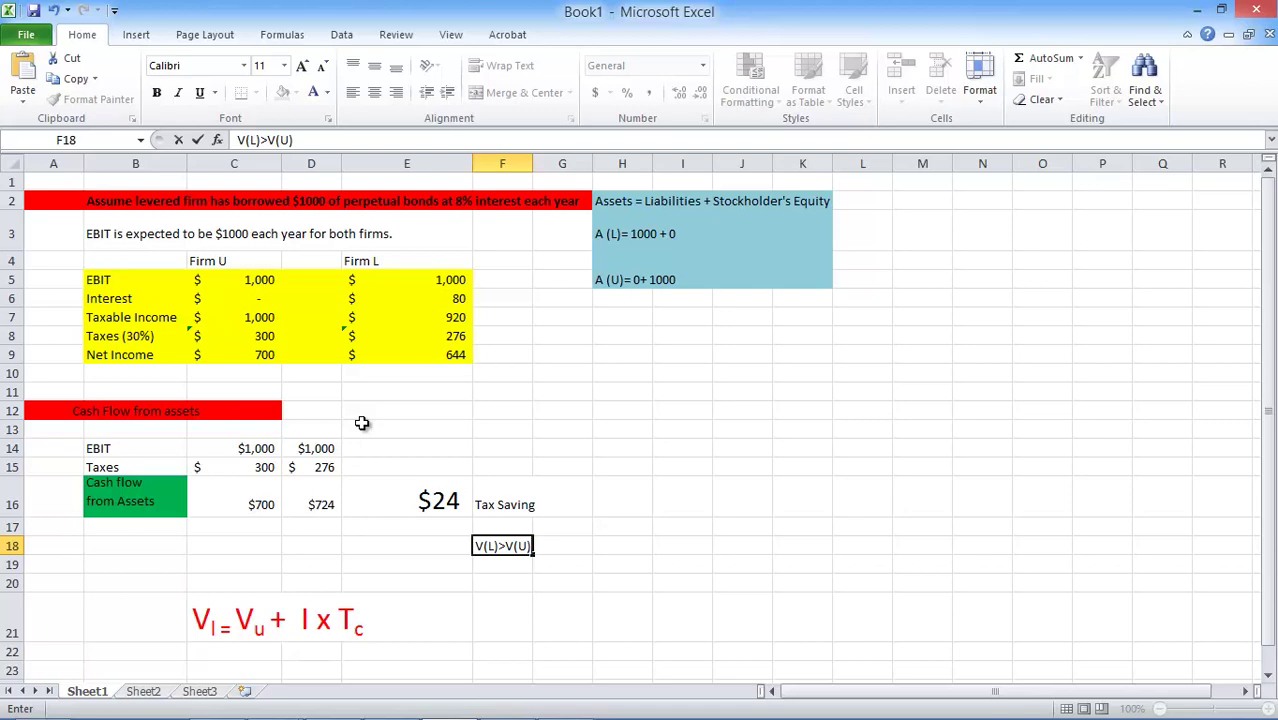
Enter the label TAX shield in F20.
scroll(362, 423, down, 1)
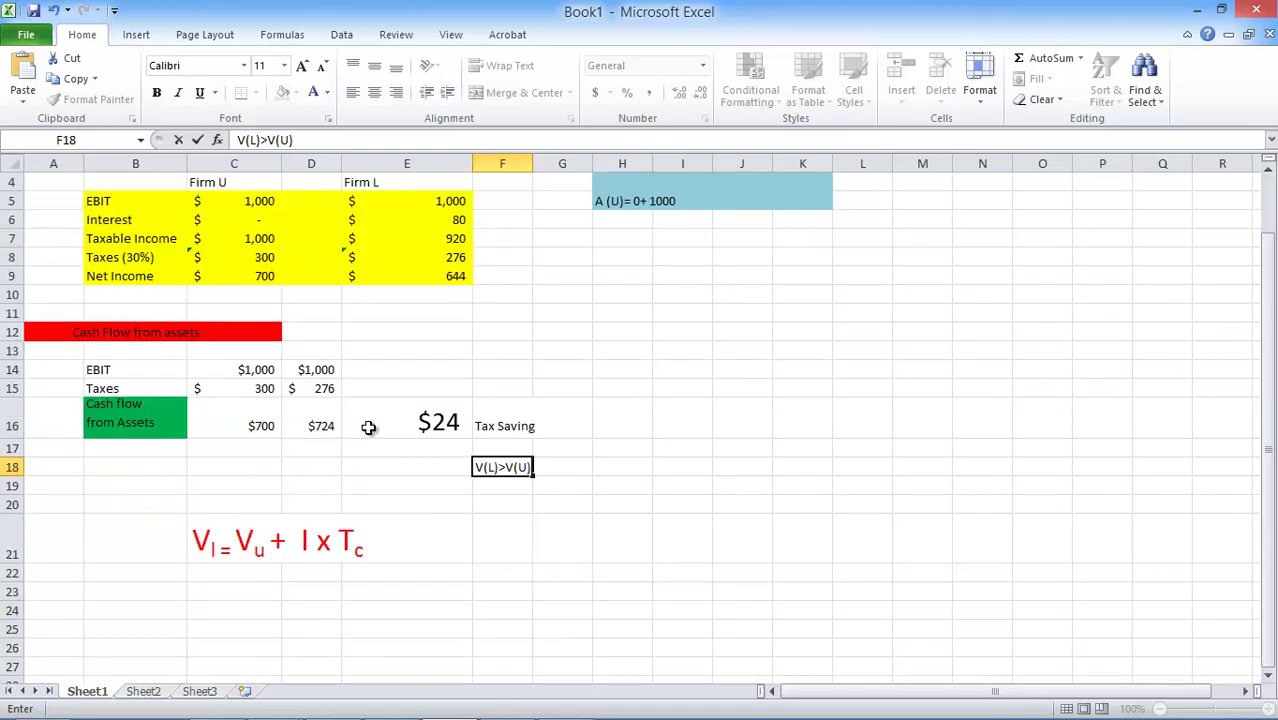
click(497, 502)
text(TAX)
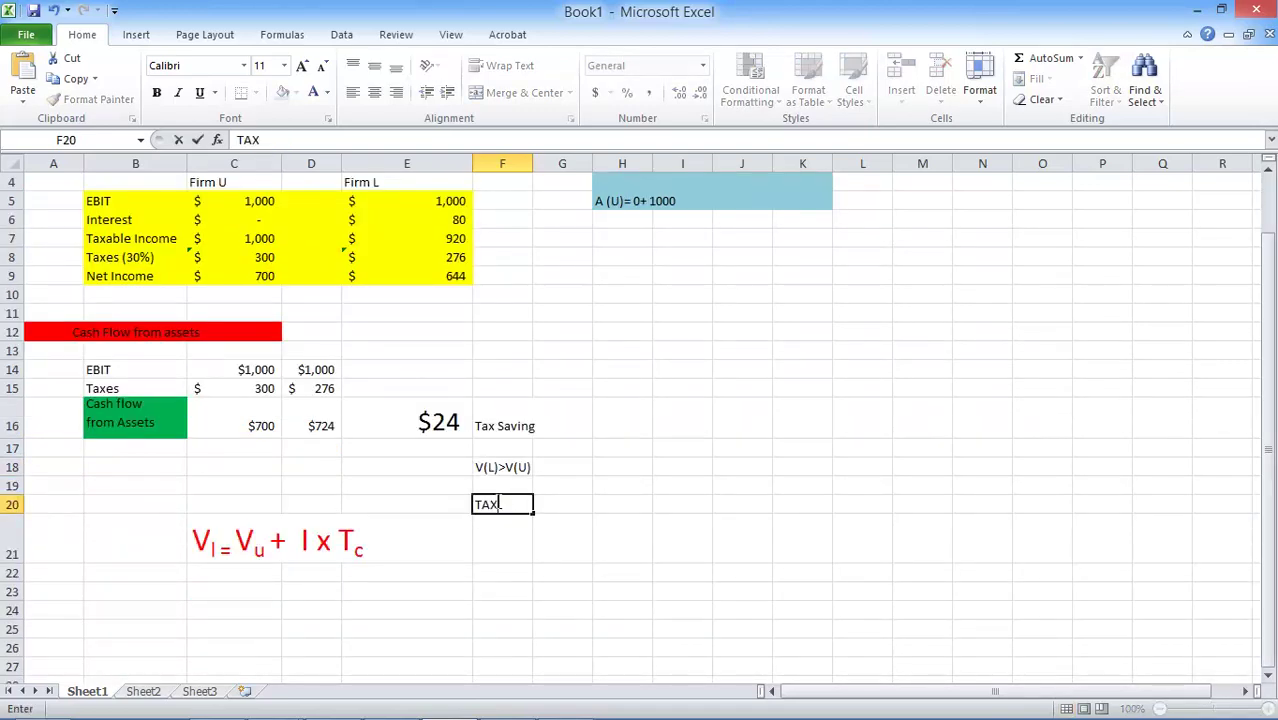
text( shield)
click(546, 552)
Calculate the tax shield in H20 as interest times the tax rate with =80*.30.
click(616, 498)
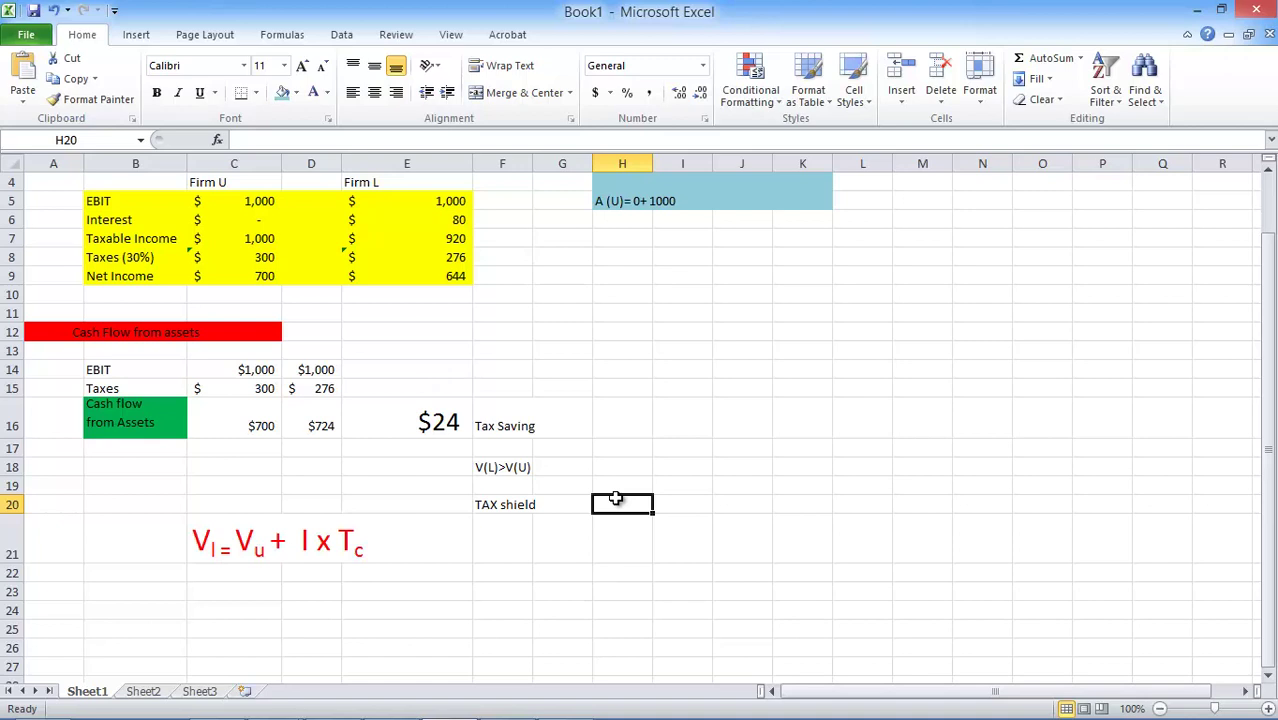
text(=)
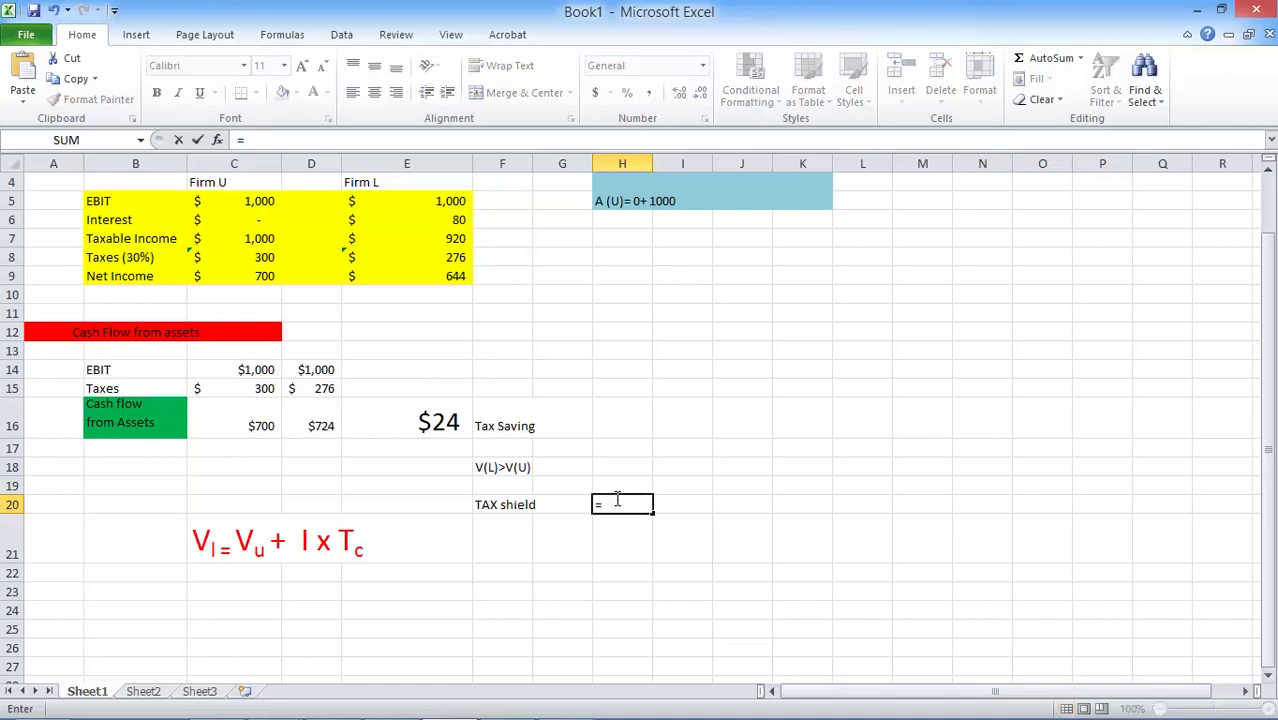
text(*)
key(BackSpace)
text(80)
key(BackSpace)
key(BackSpace)
text(80*.30)
key(Return)
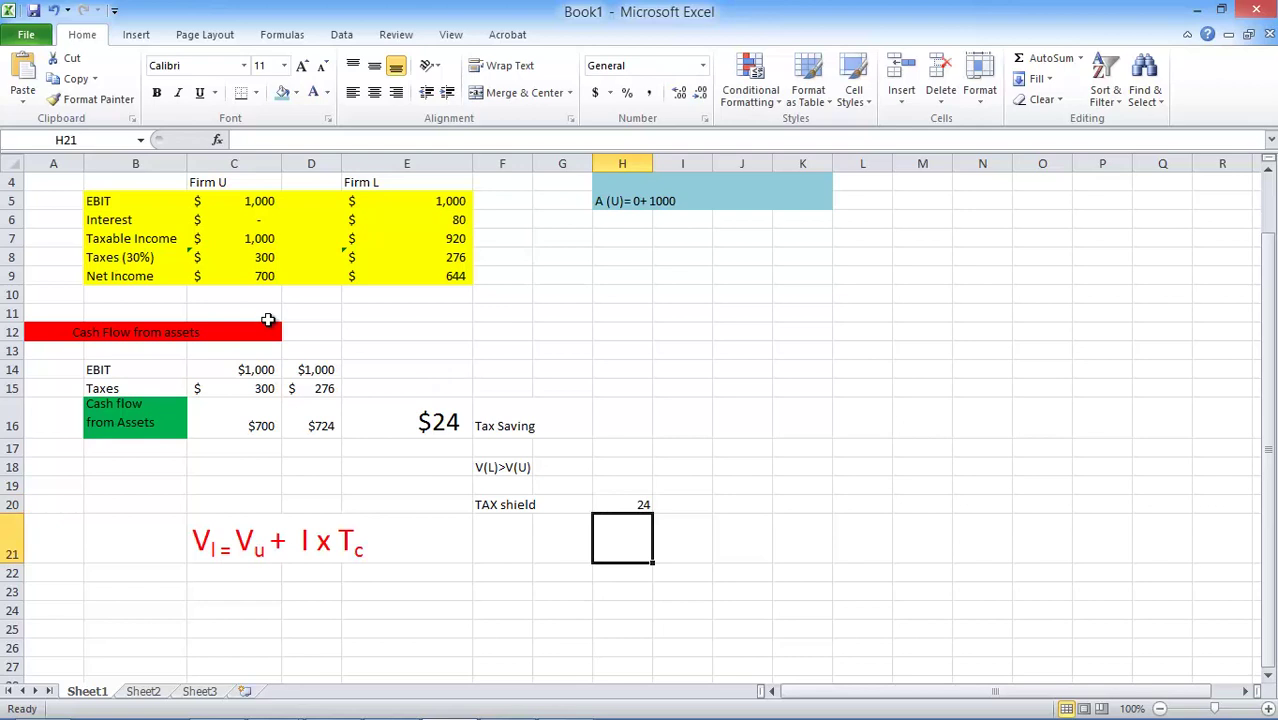
Format the tax shield amount in H20 as accounting dollars with no decimal places.
click(638, 500)
click(593, 95)
click(700, 93)
click(700, 93)
click(648, 555)
scroll(645, 562, up, 1)
click(633, 585)
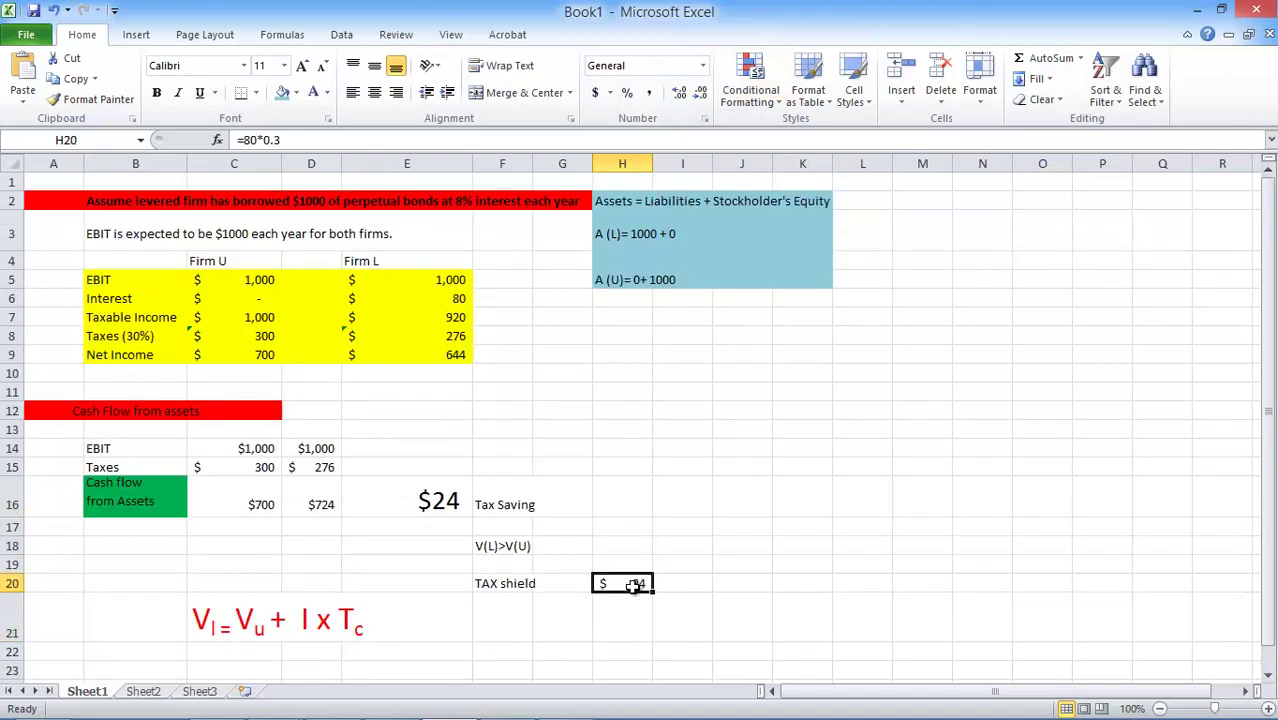
Enter the explanatory note "tax shield = Interest expense * taxes" in J20.
click(735, 587)
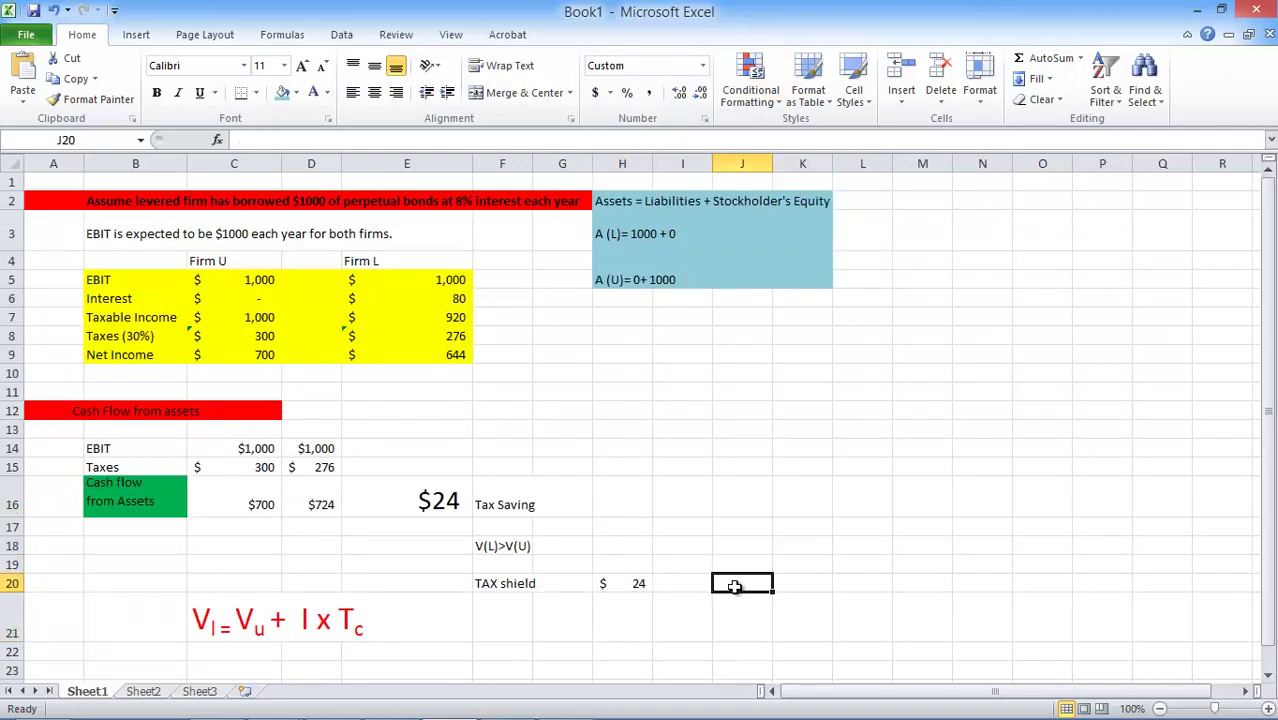
text(ta)
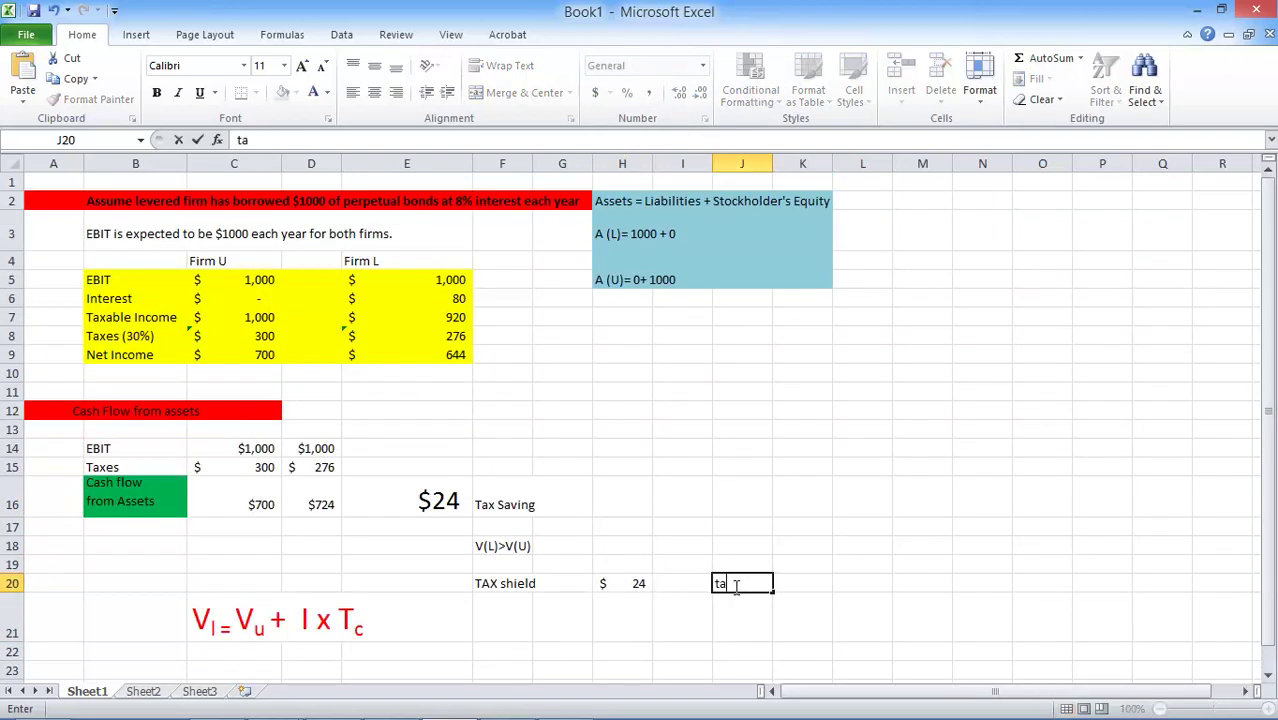
text(x shield = Interest expense *)
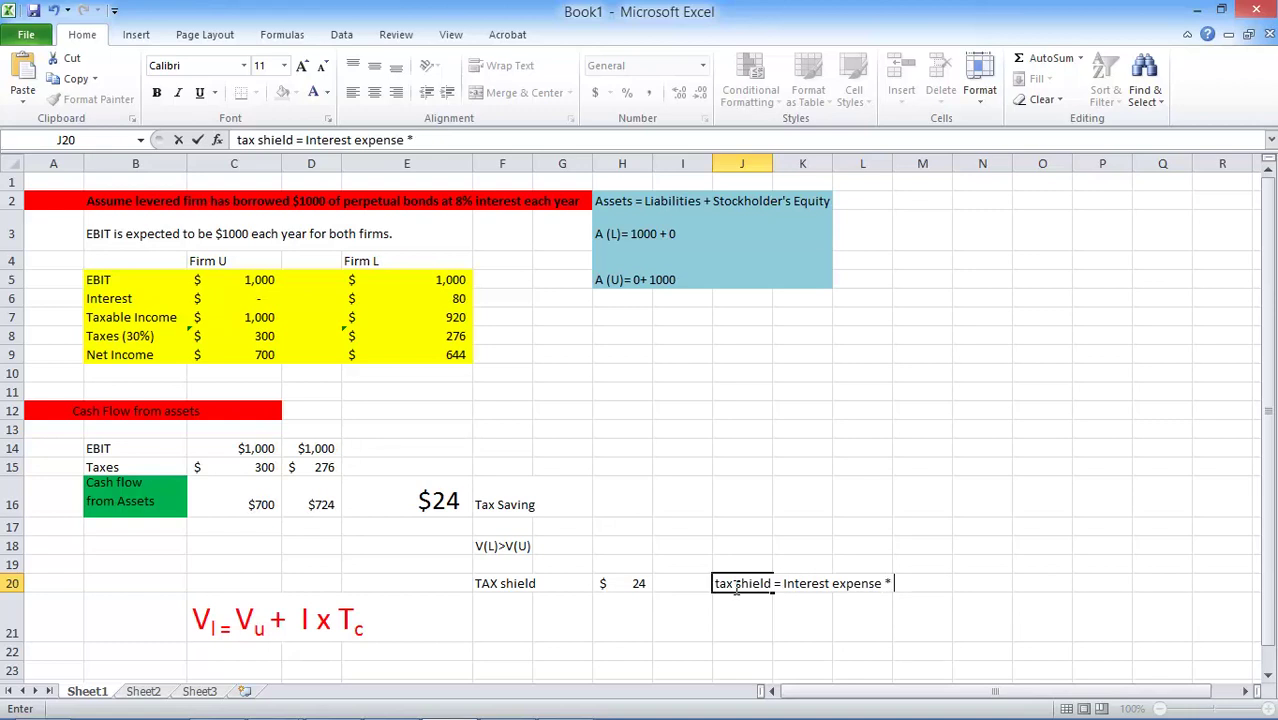
text( taxes)
click(724, 634)
scroll(724, 636, down, 3)
scroll(724, 636, up, 1)
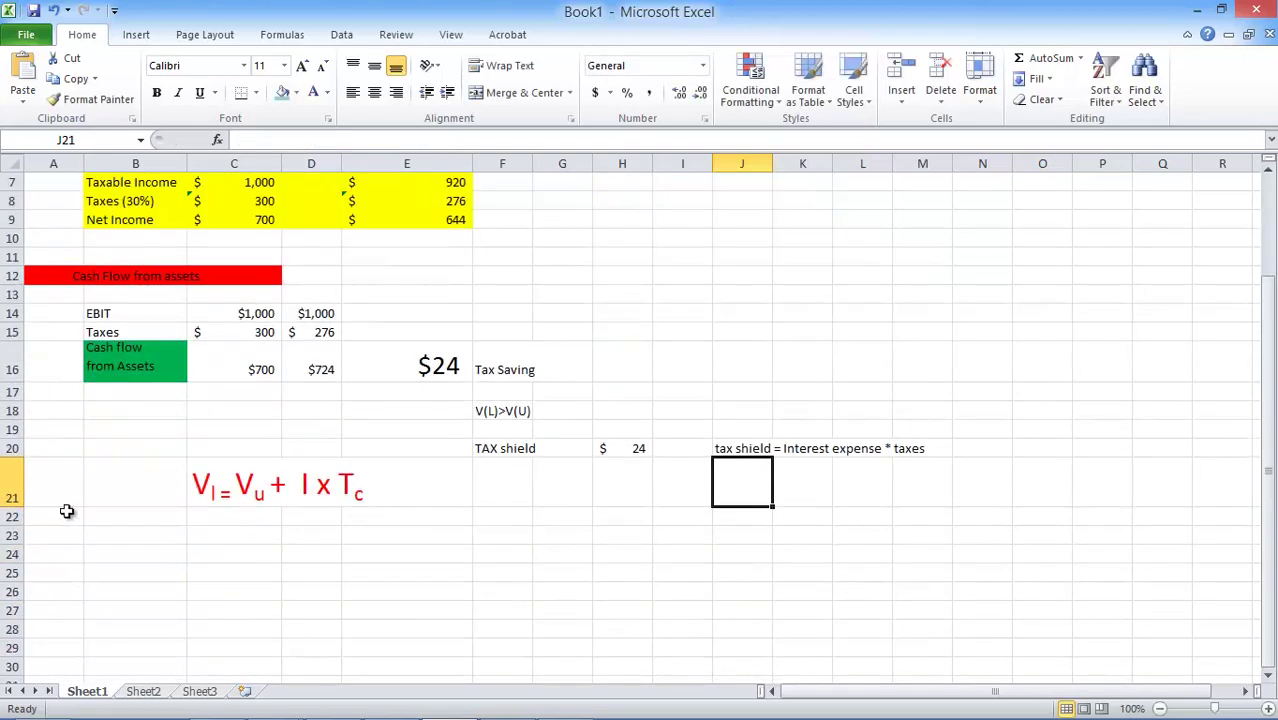
click(246, 568)
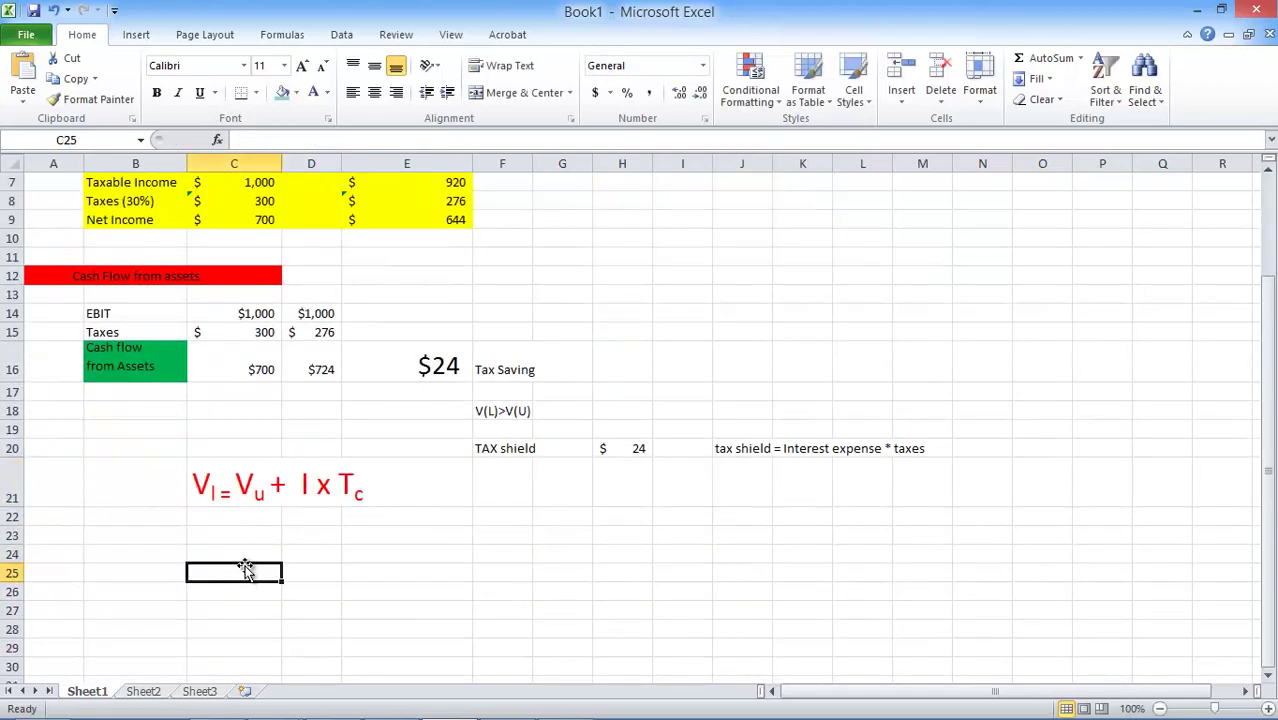
scroll(246, 568, up, 2)
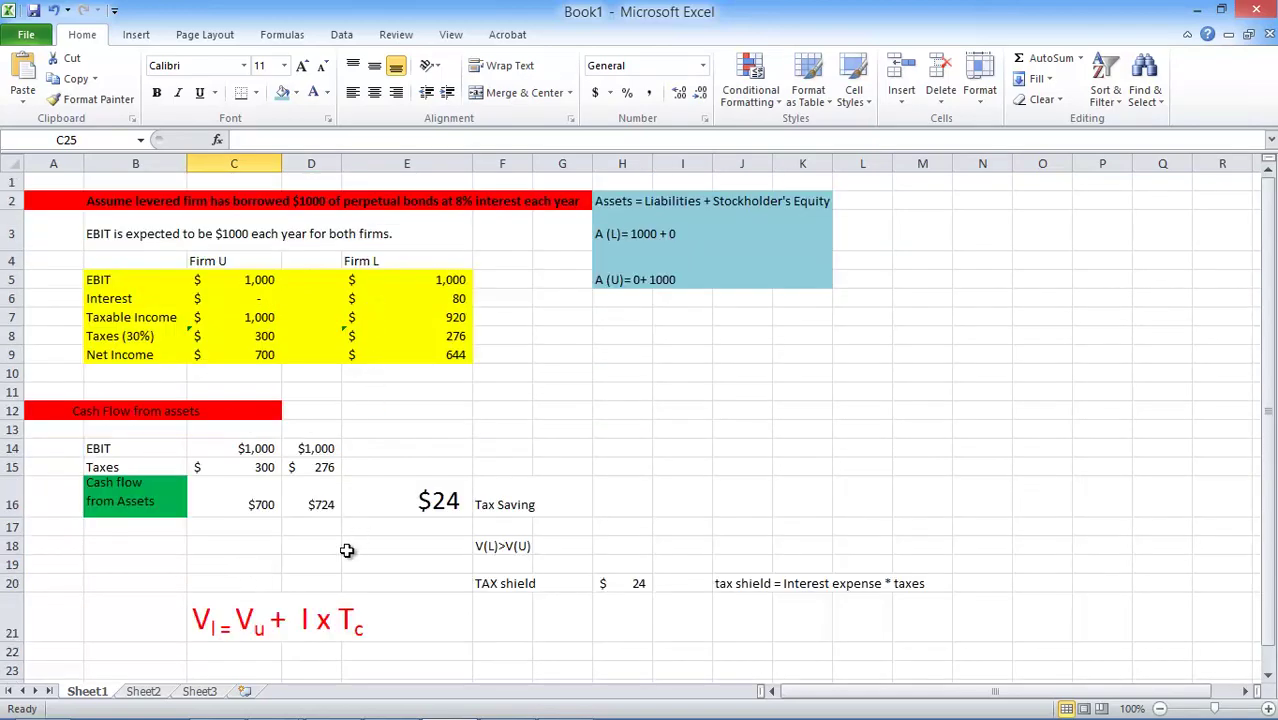
scroll(314, 592, down, 2)
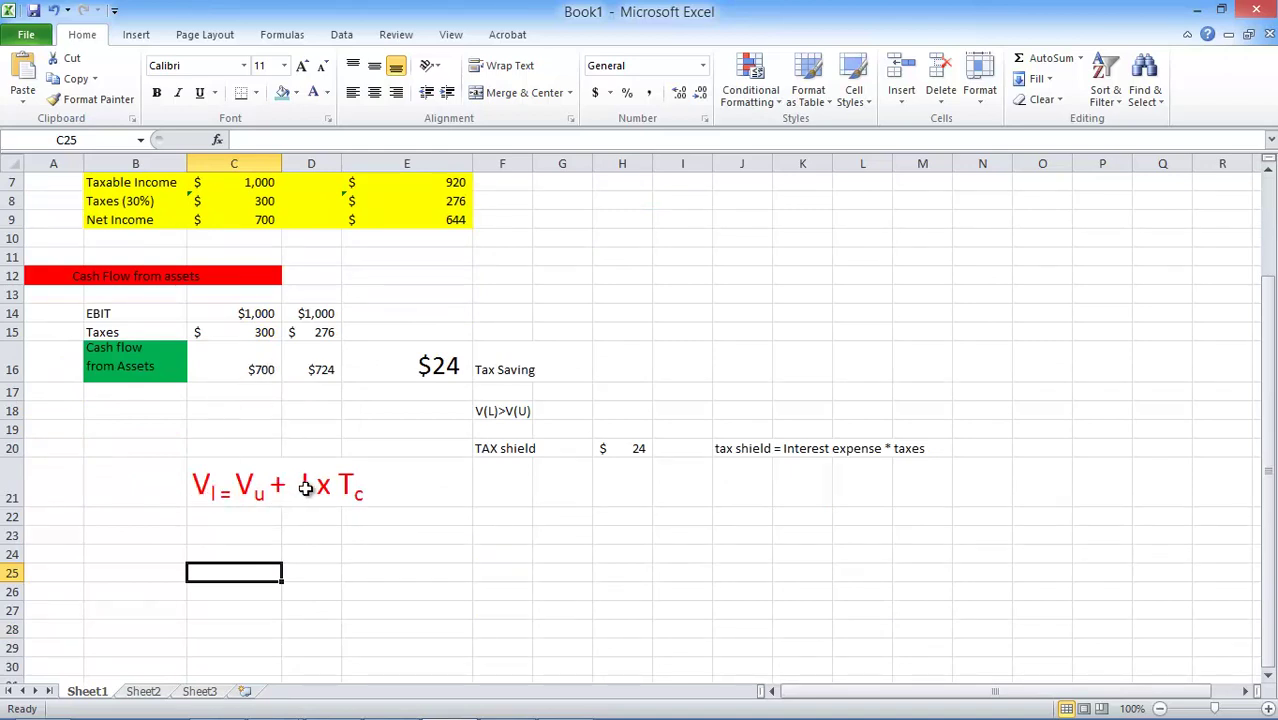
click(226, 542)
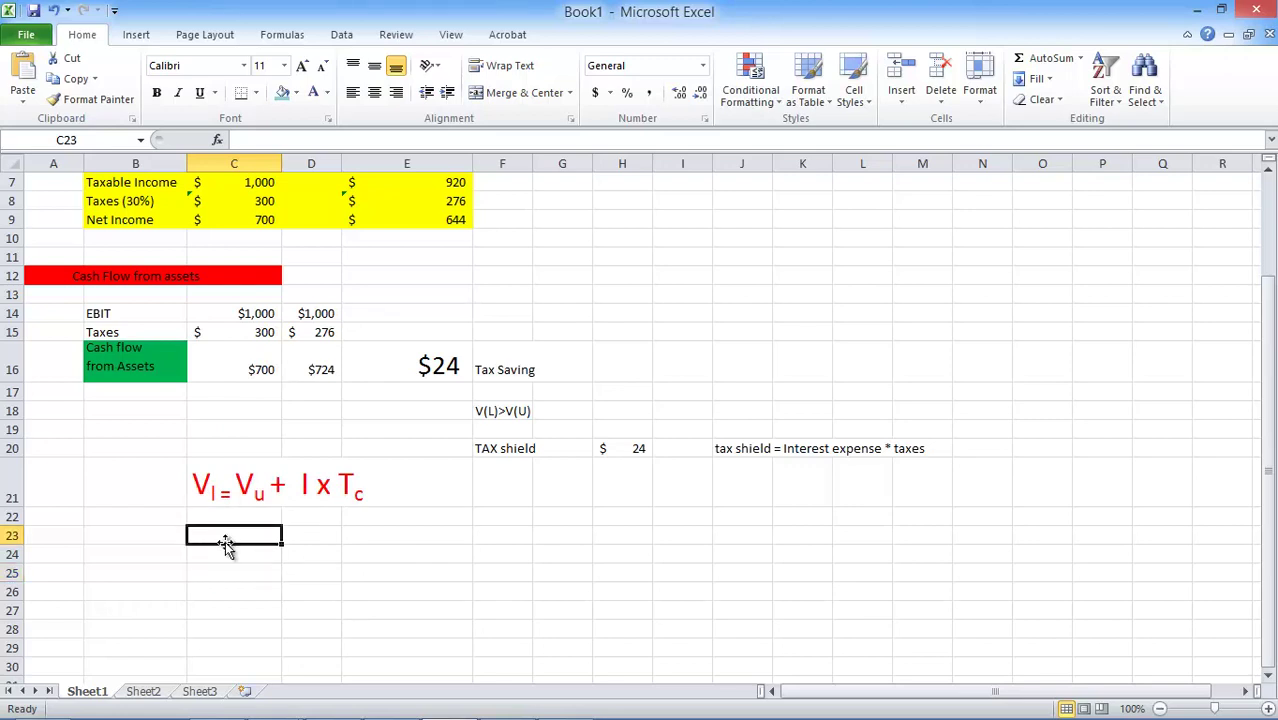
text(=)
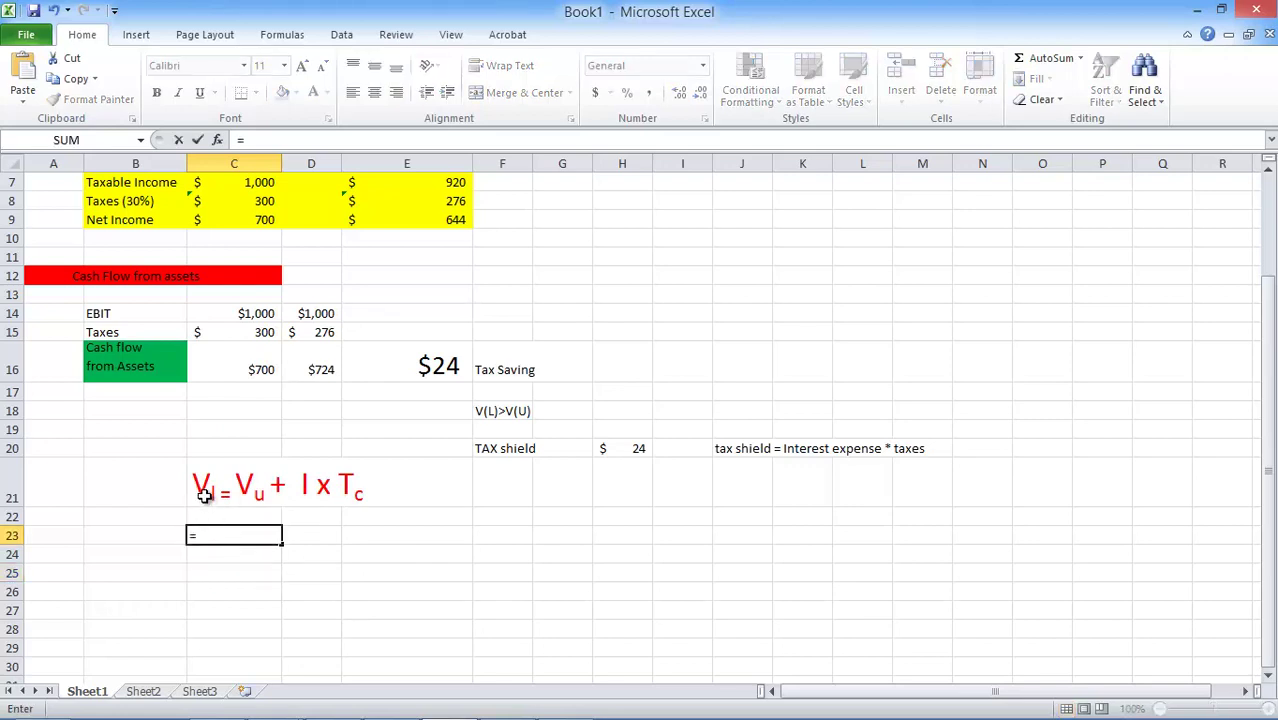
click(322, 368)
text(=)
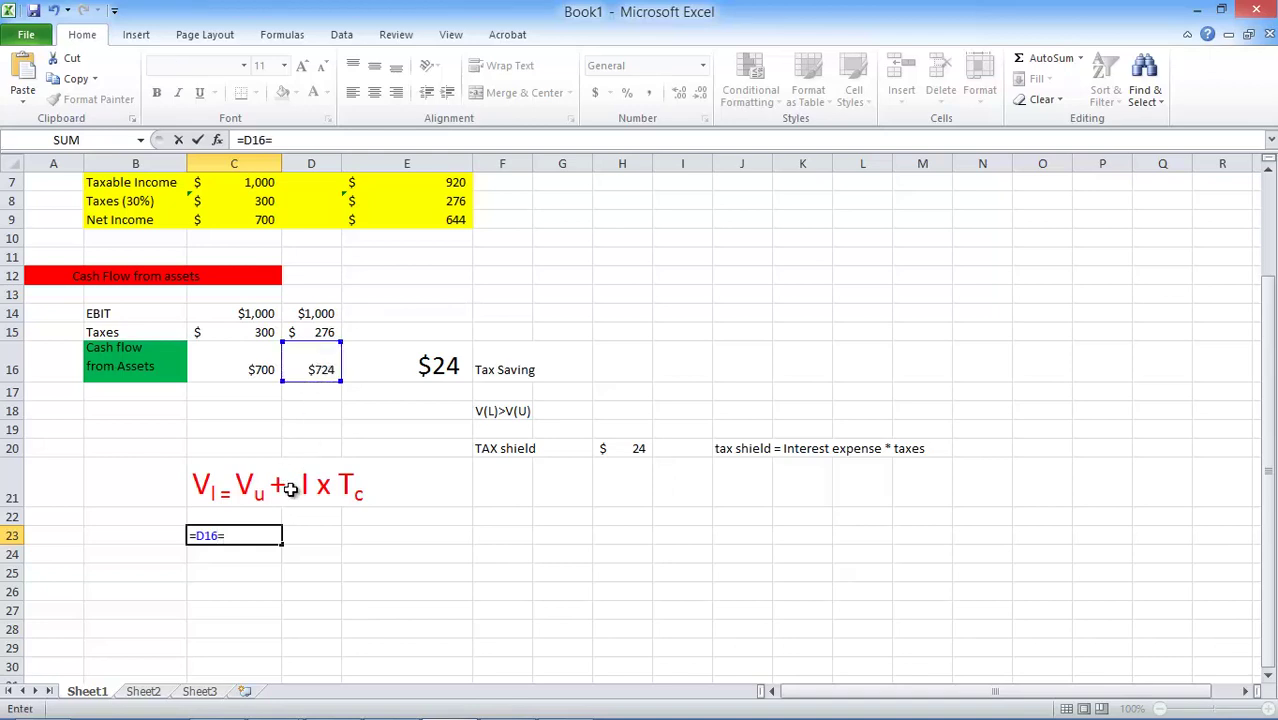
key(BackSpace)
key(BackSpace)
key(BackSpace)
key(BackSpace)
key(BackSpace)
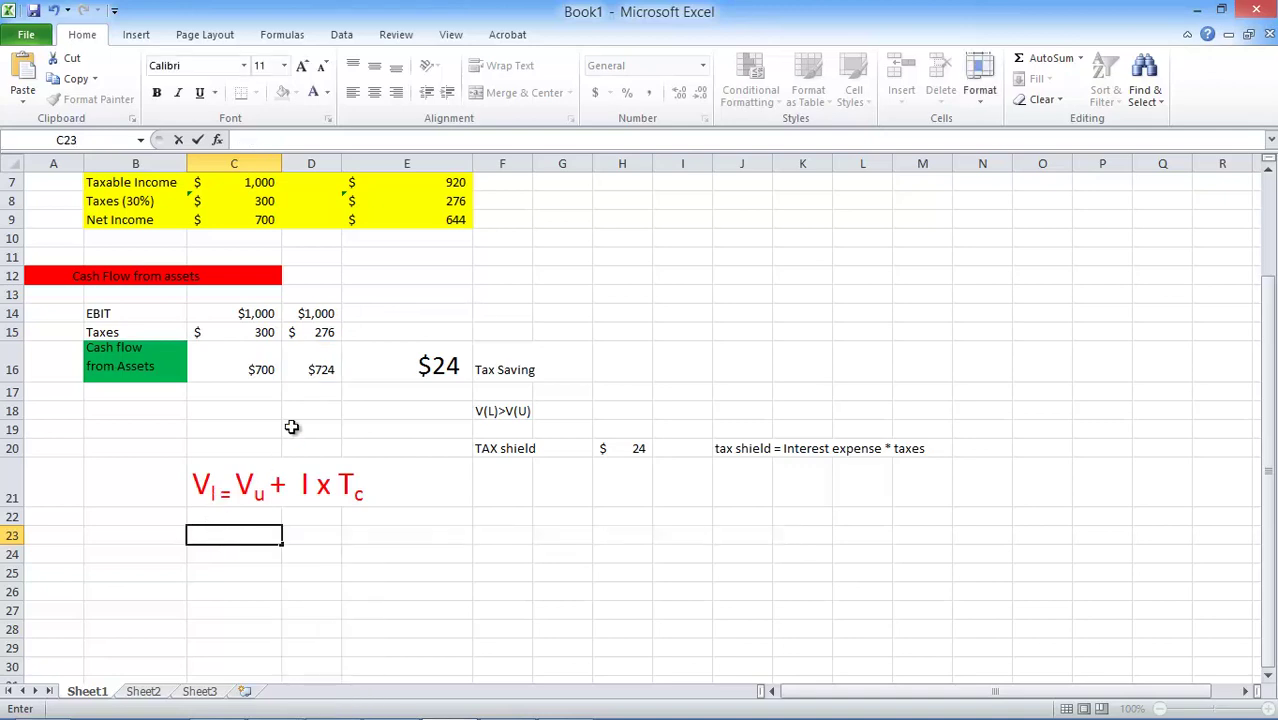
text(724=)
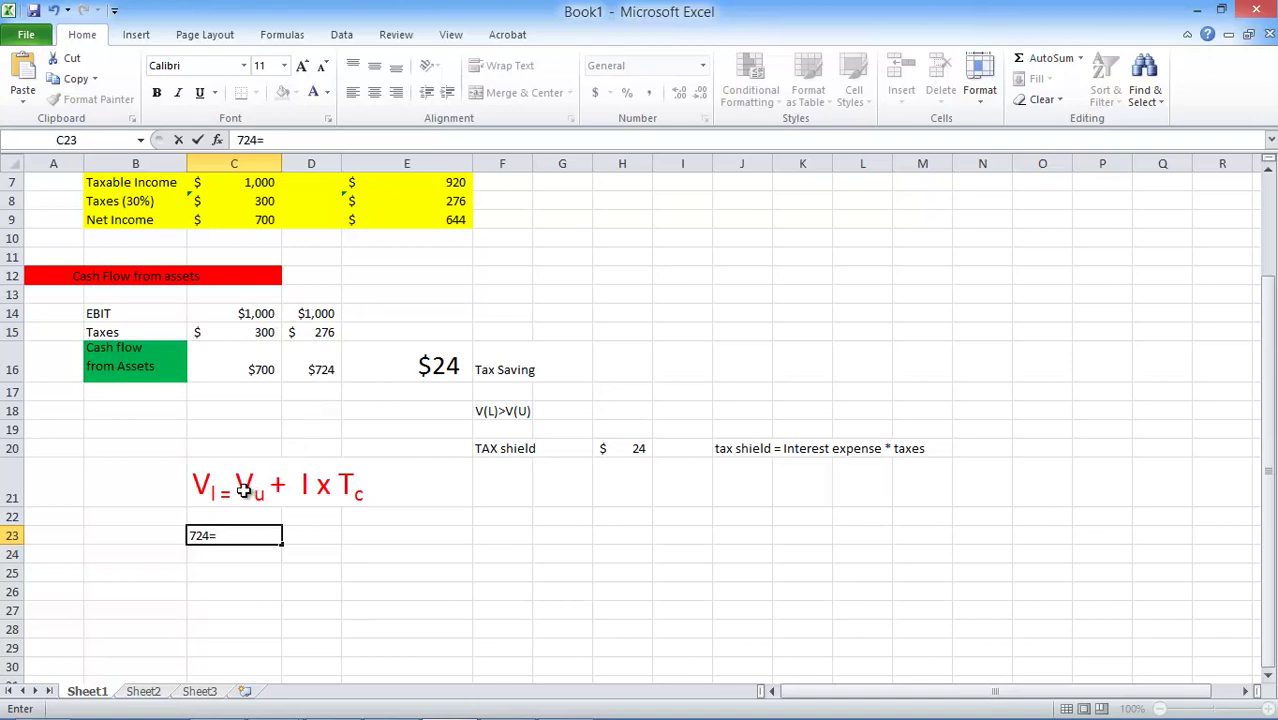
scroll(258, 389, up, 1)
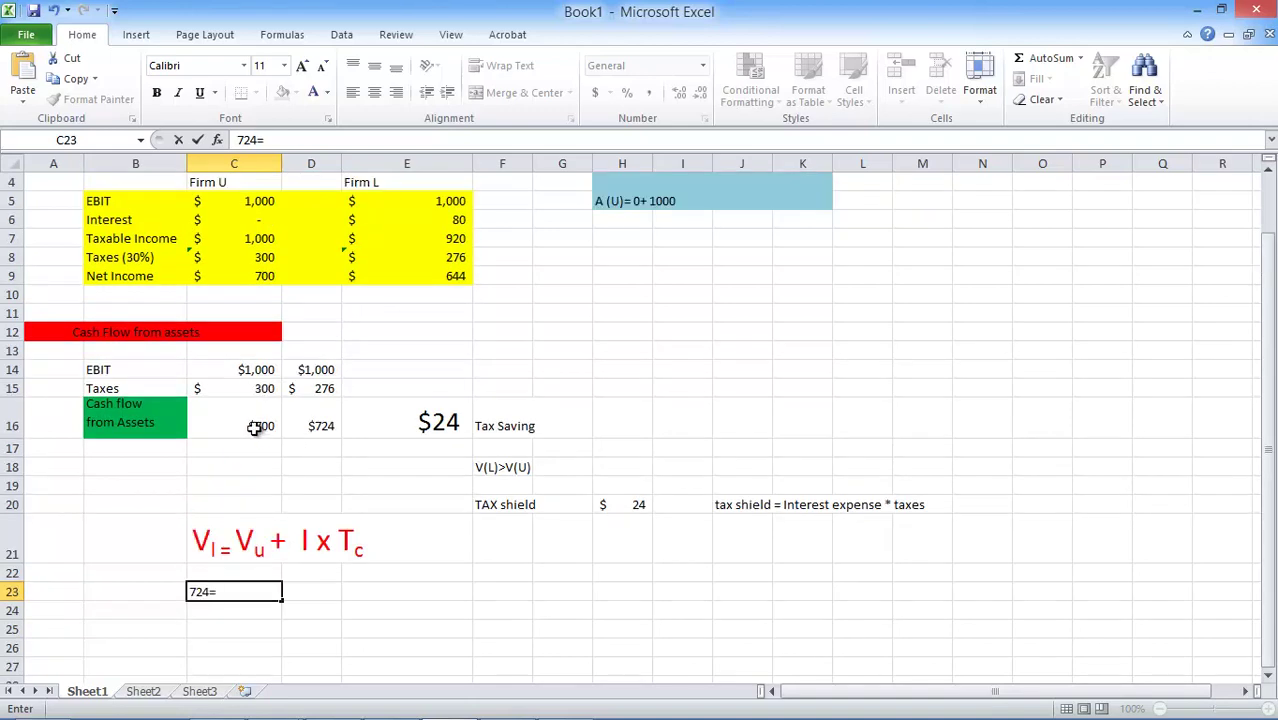
click(255, 427)
double_click(243, 592)
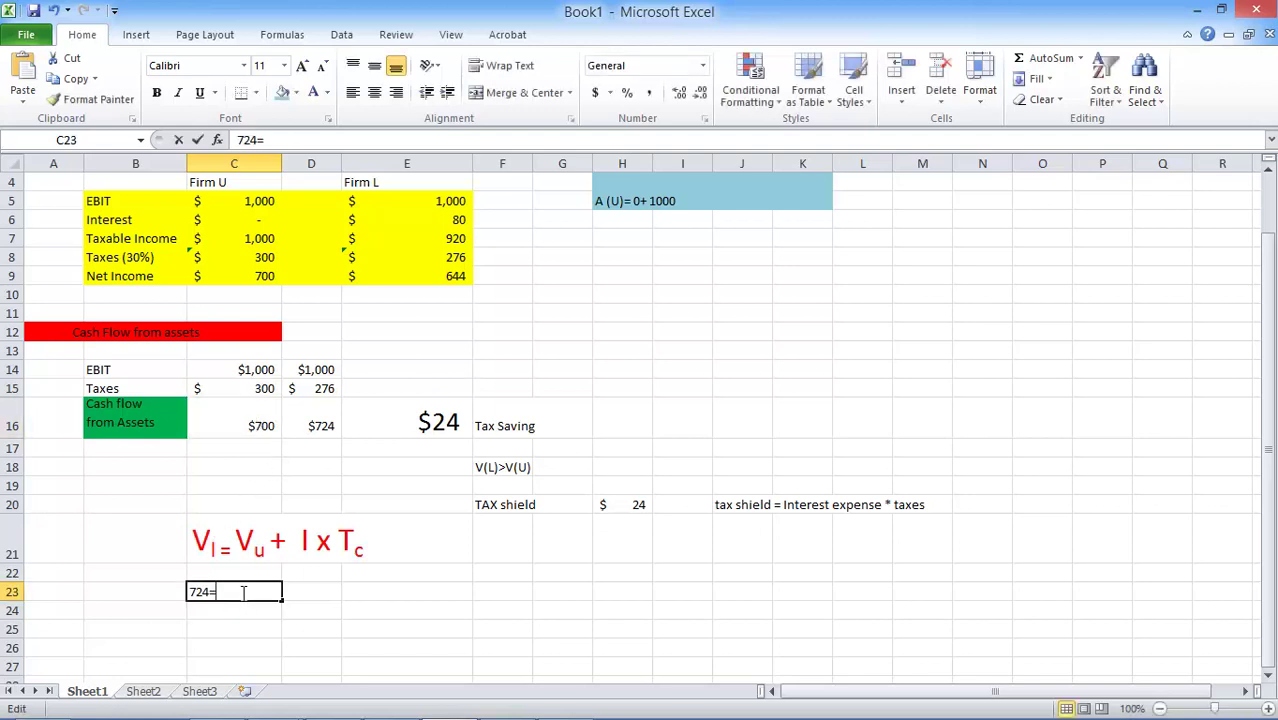
click(248, 432)
click(196, 591)
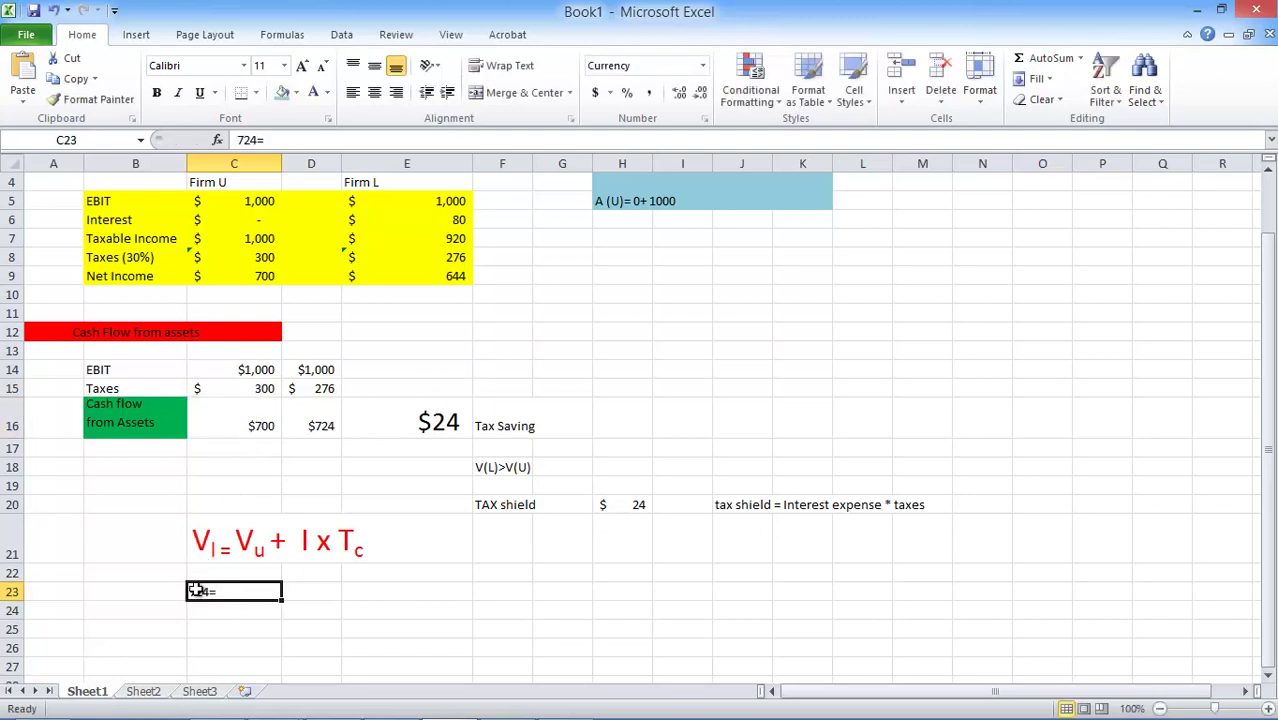
key(BackSpace)
text(700)
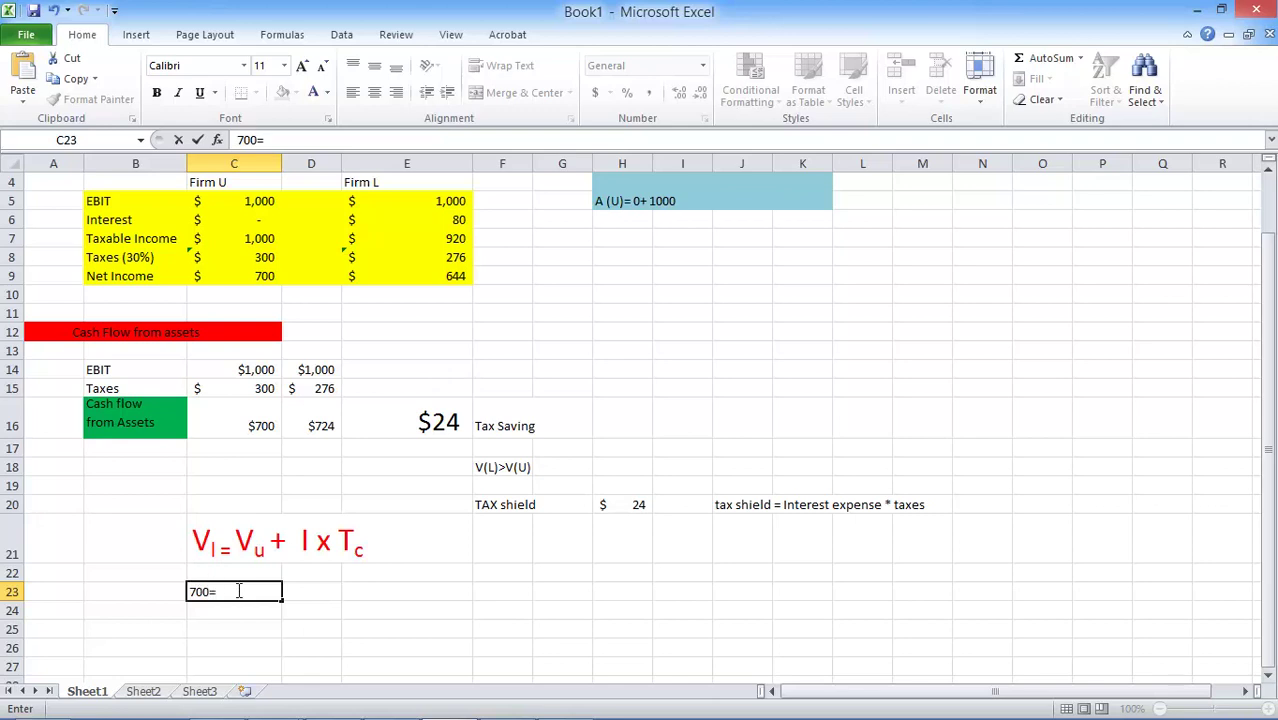
key(BackSpace)
key(BackSpace)
key(BackSpace)
key(BackSpace)
scroll(465, 414, up, 1)
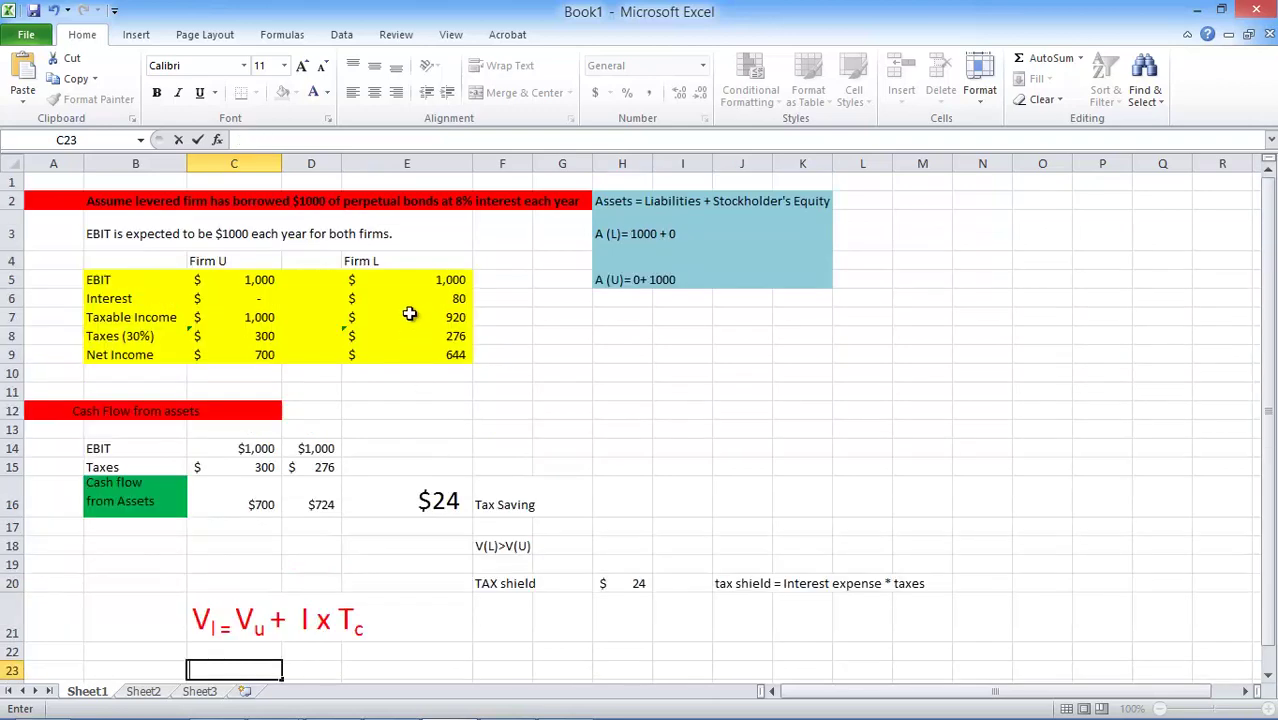
scroll(329, 491, down, 1)
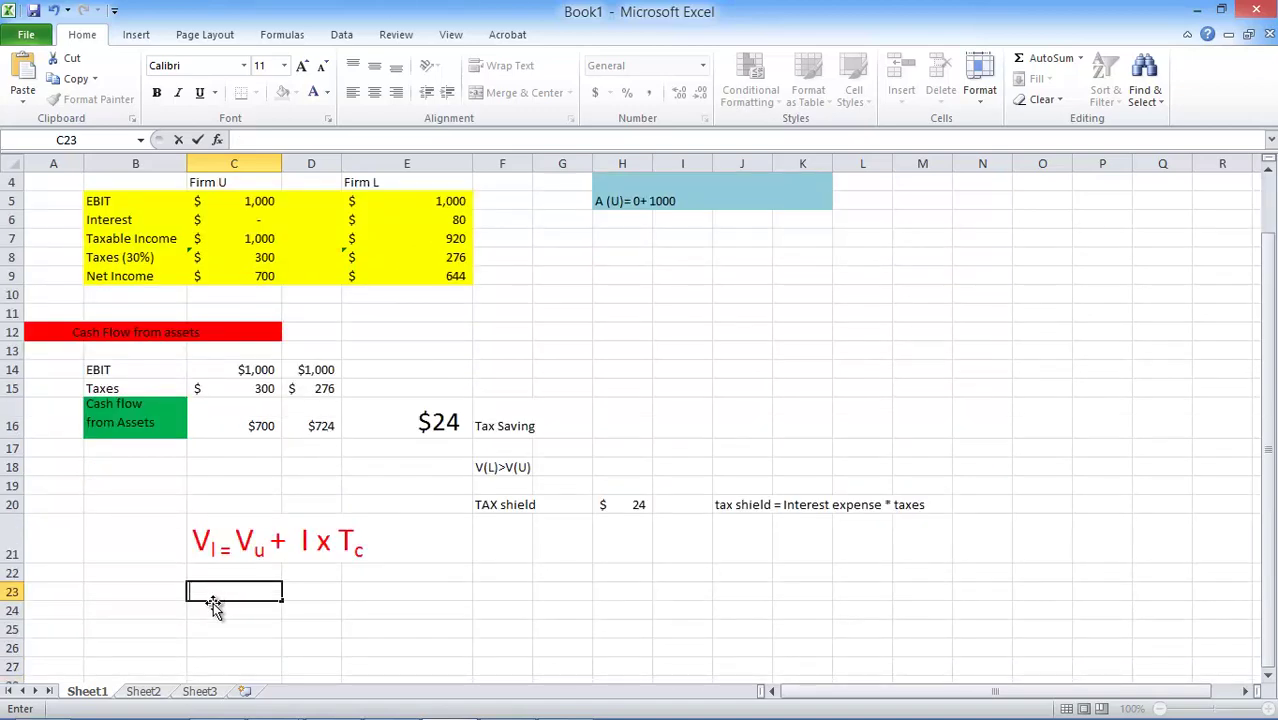
Try writing out the levered value equation as 724=700+ 80*.30 in C23, and clear the entry.
text(724=7)
text(00)
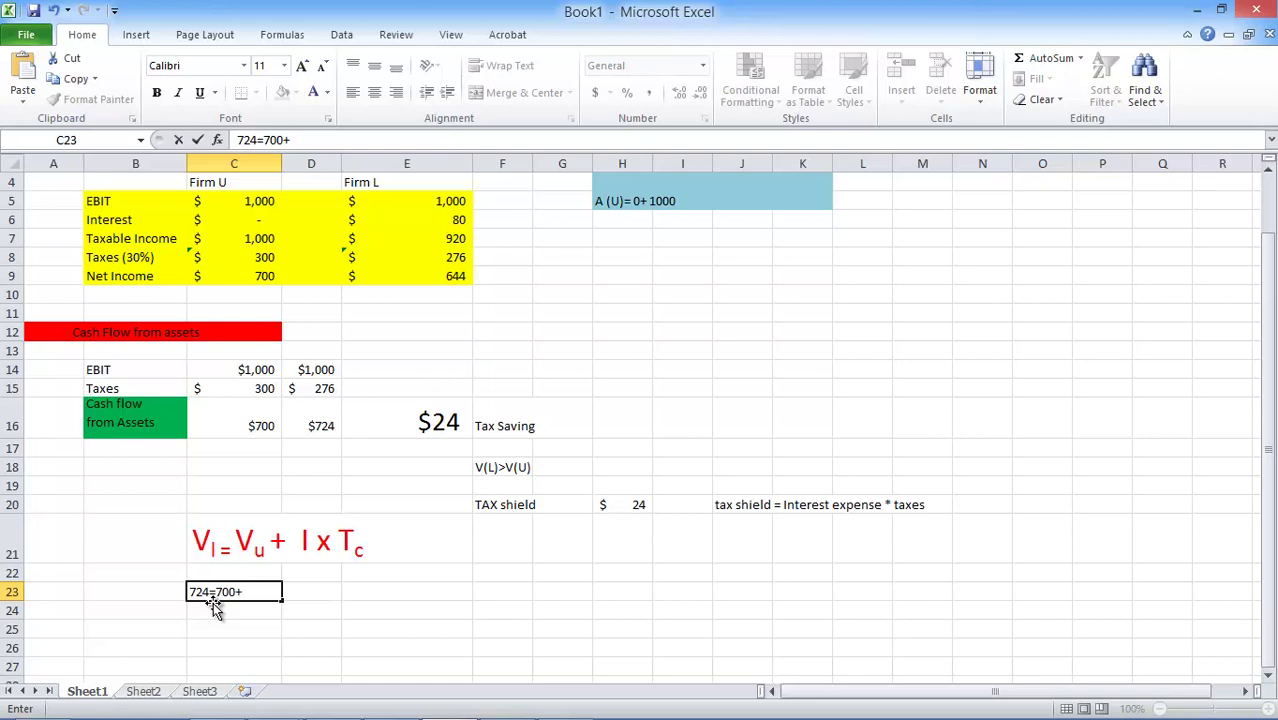
text(+ 80*.30)
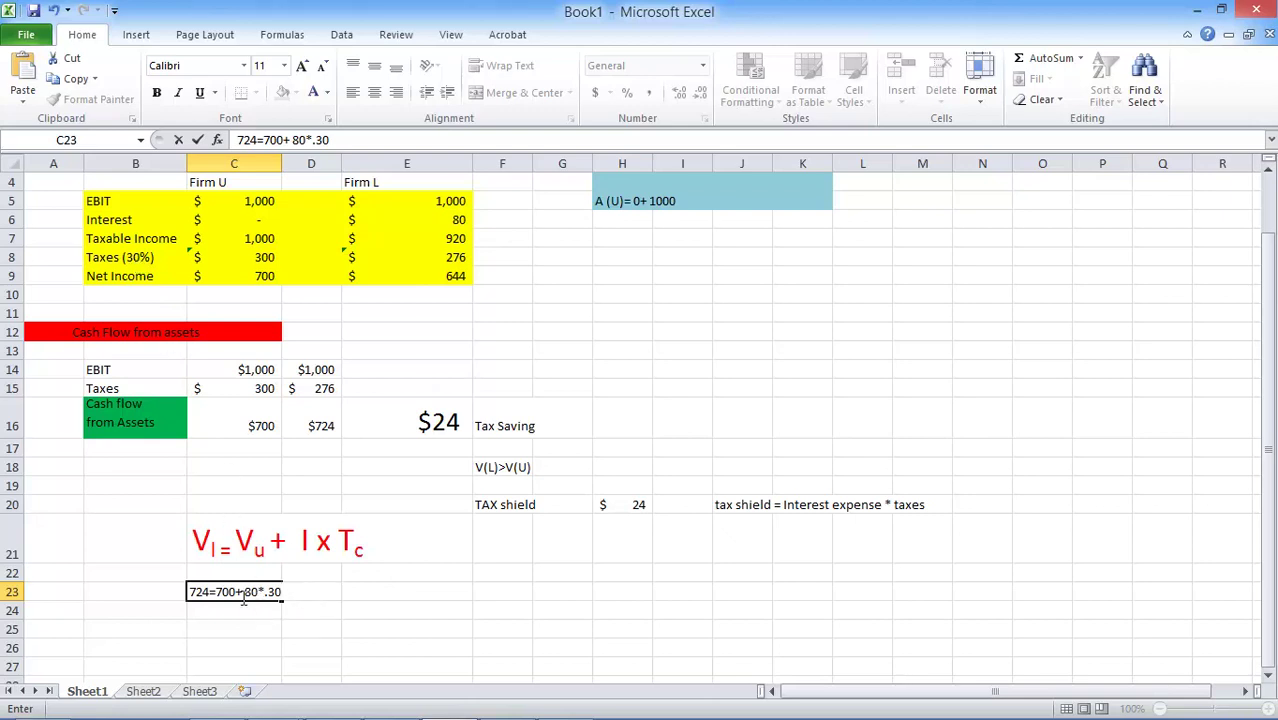
key(BackSpace)
key(BackSpace)
key(BackSpace)
key(BackSpace)
key(BackSpace)
key(BackSpace)
key(BackSpace)
key(BackSpace)
key(BackSpace)
key(BackSpace)
key(BackSpace)
key(BackSpace)
key(BackSpace)
key(BackSpace)
key(Return)
click(205, 586)
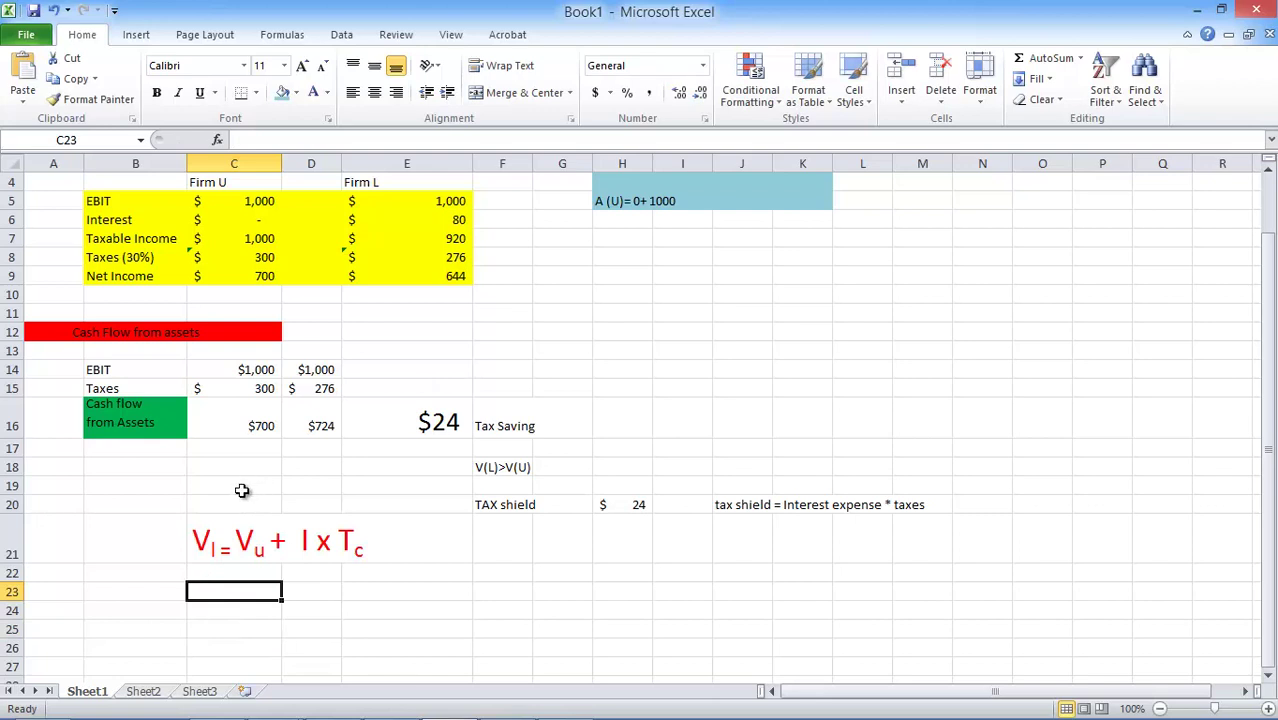
Link C23, below the value formula, to Firm L's cash flow from assets with =D16.
text(7)
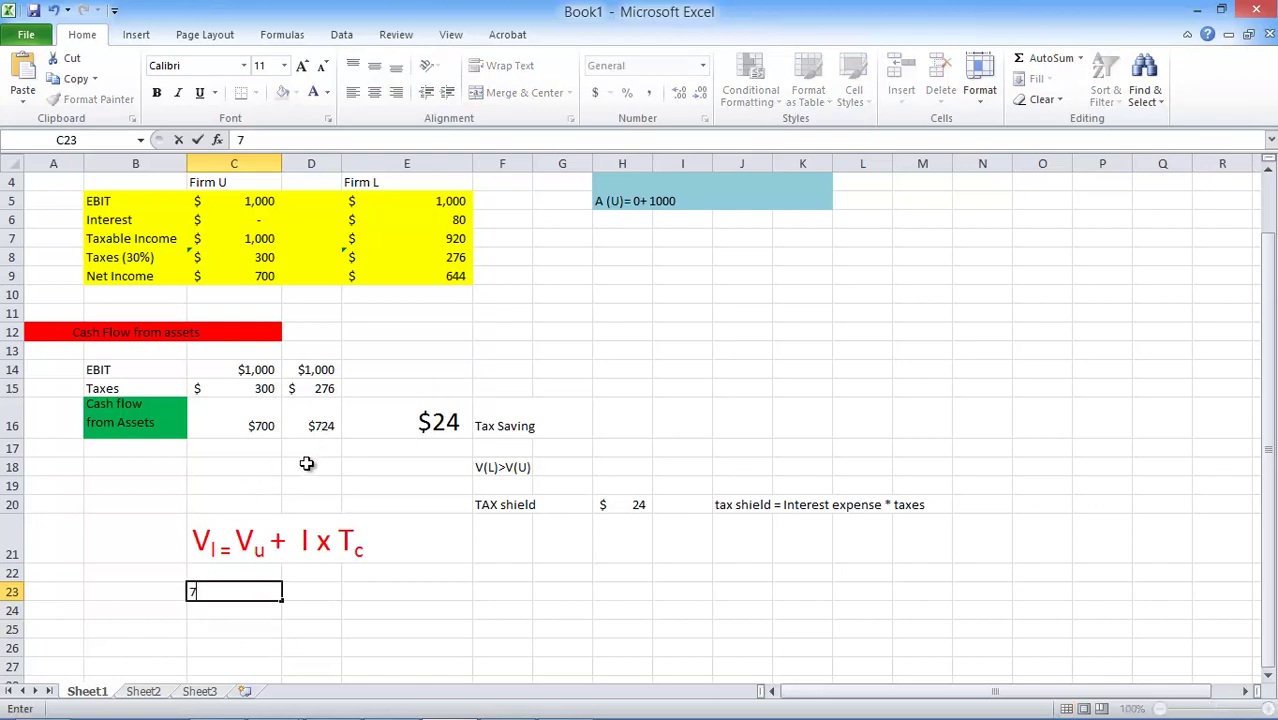
key(BackSpace)
text(=)
click(320, 425)
key(Return)
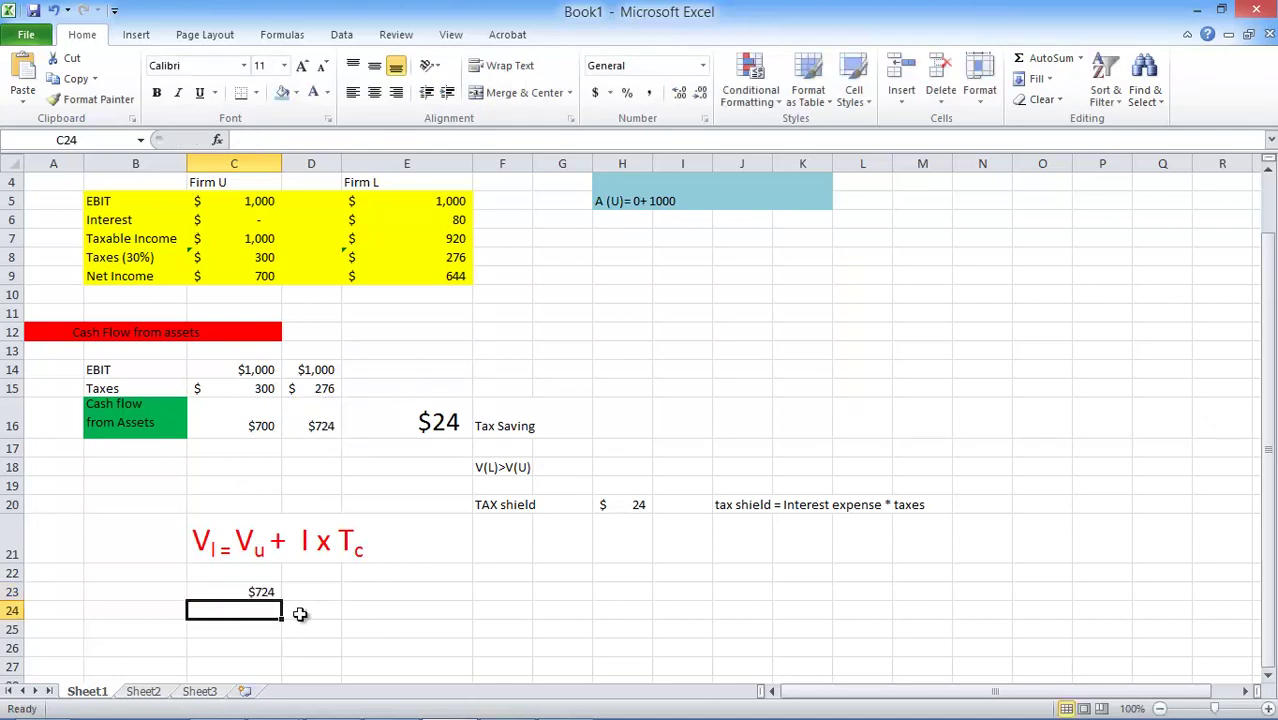
Calculate the levered value in D23 as Firm U's cash flow plus the interest tax shield with =C16+E6*.30.
click(301, 589)
text(=)
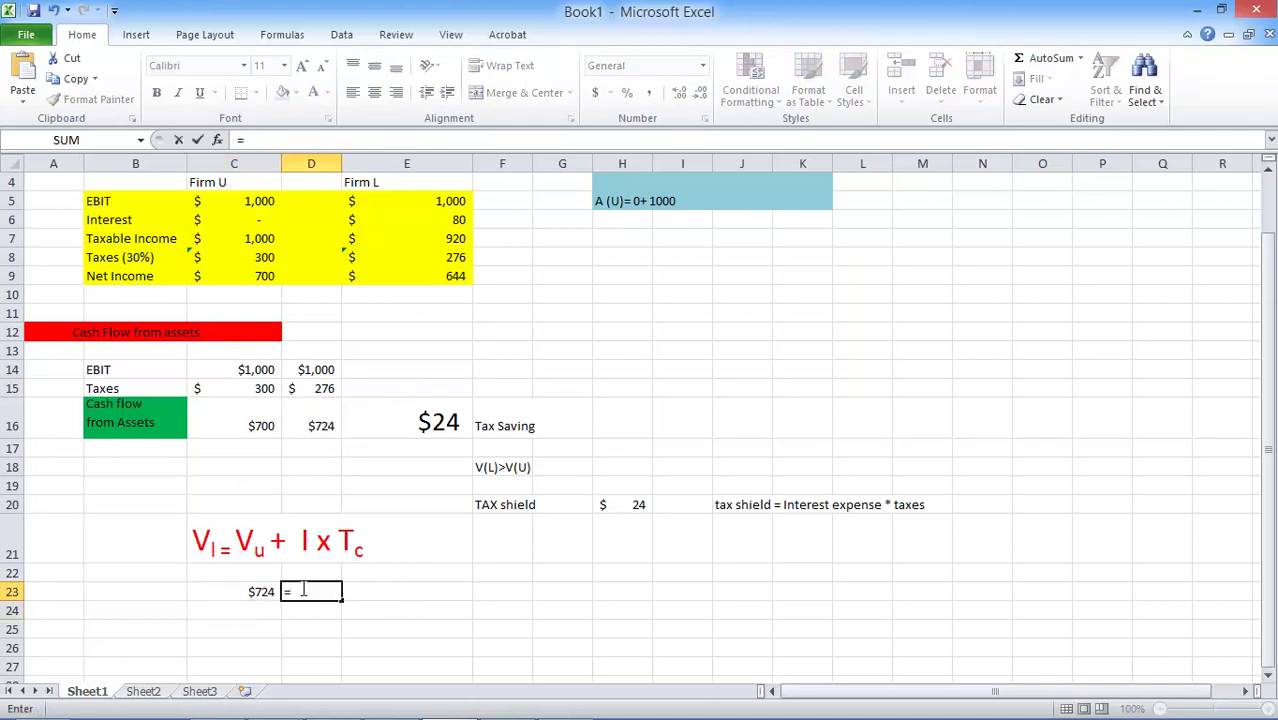
click(260, 425)
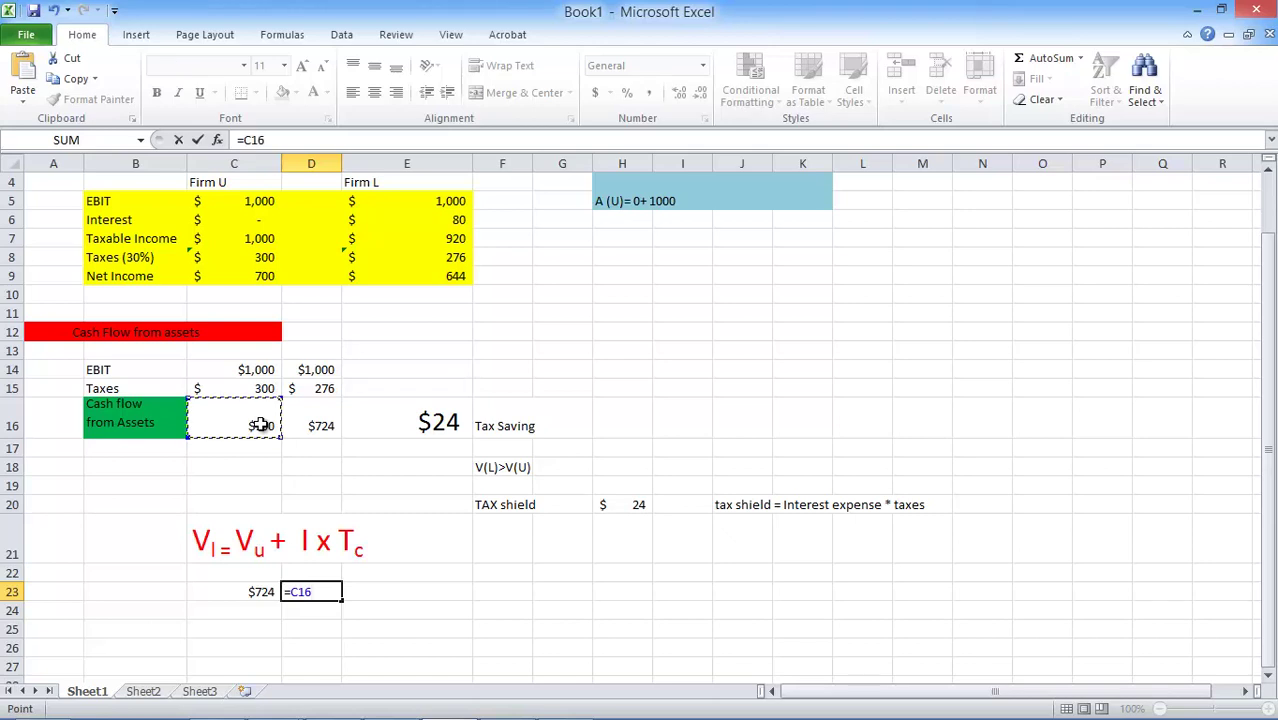
text(+)
click(397, 219)
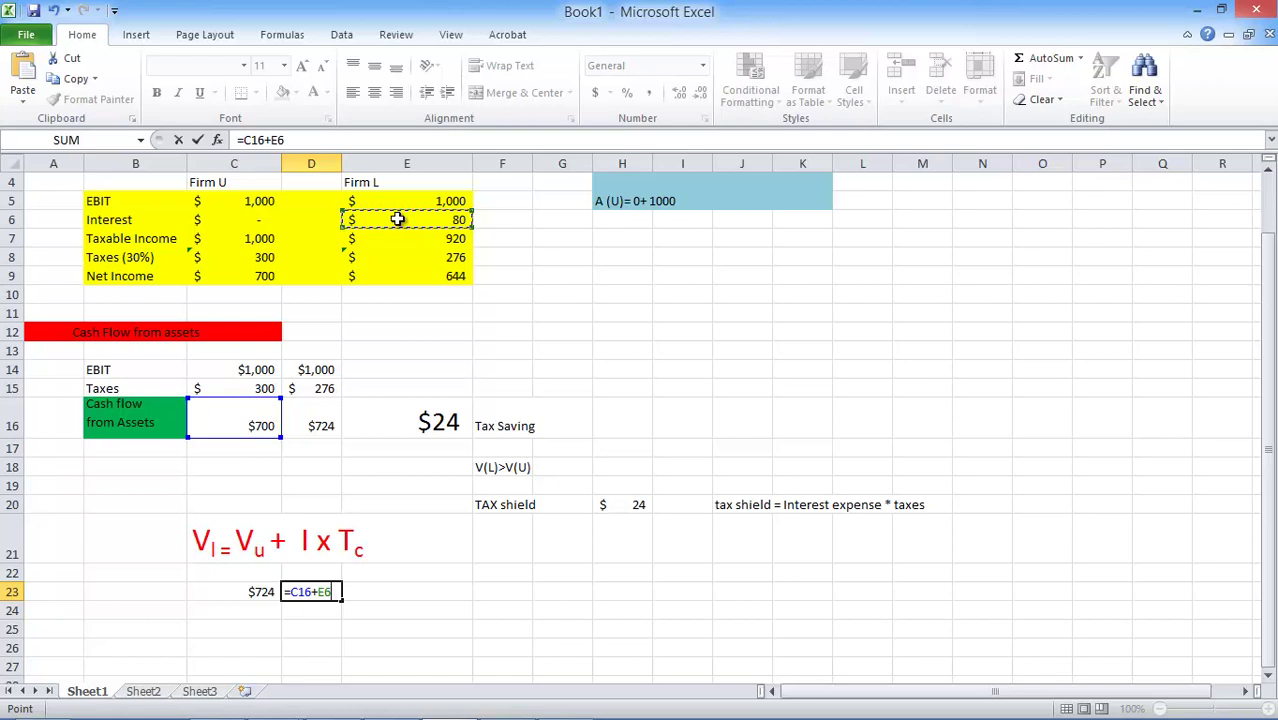
text(*.30)
key(Return)
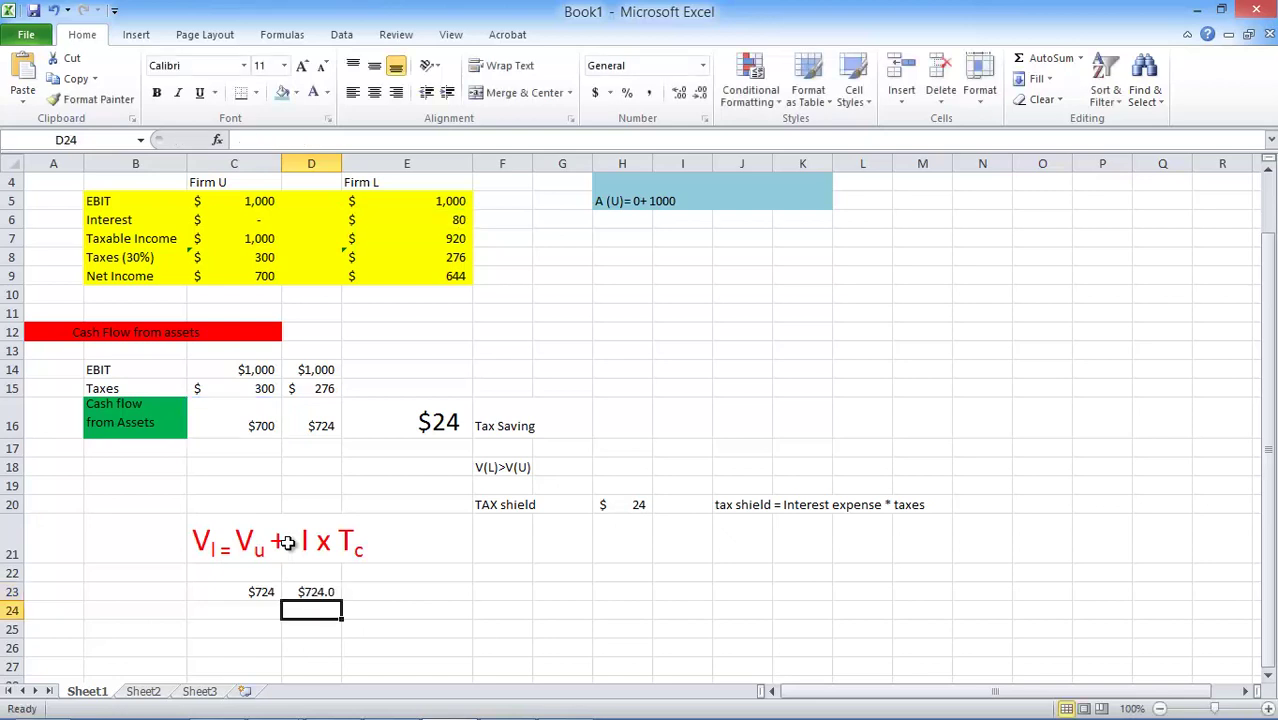
Reduce the levered value in D23 to zero decimal places.
click(311, 591)
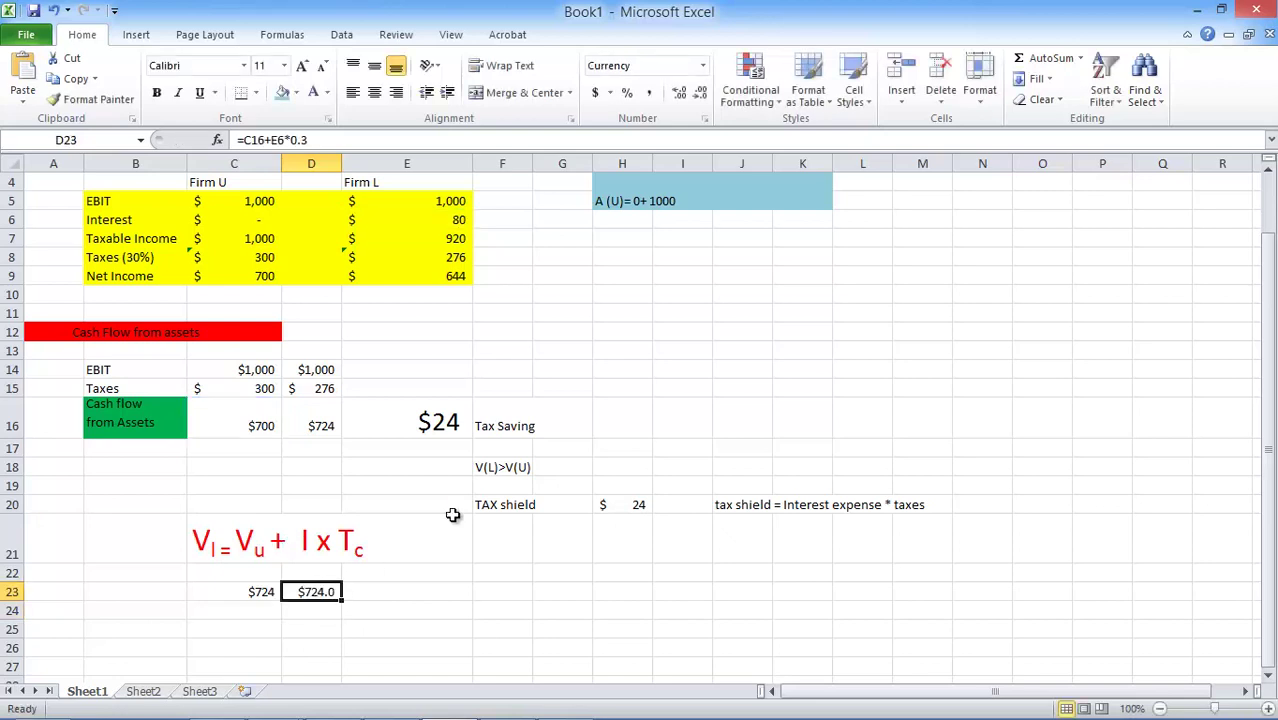
click(700, 96)
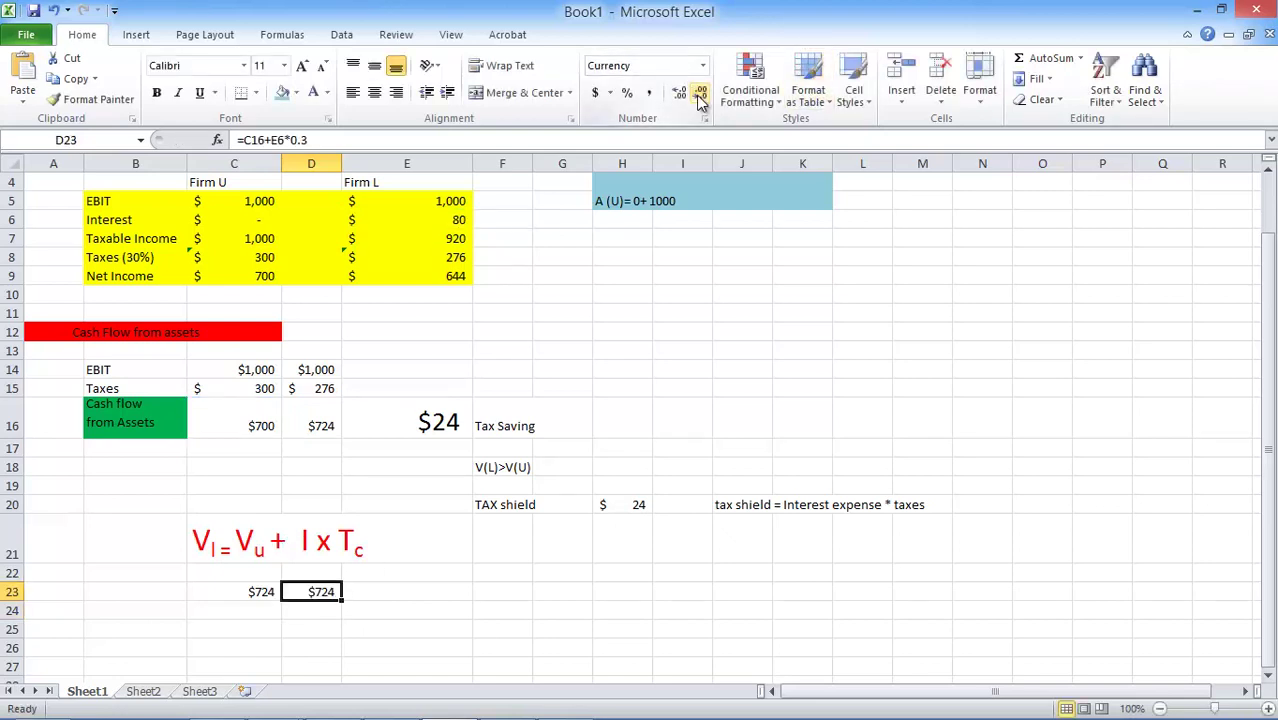
click(456, 630)
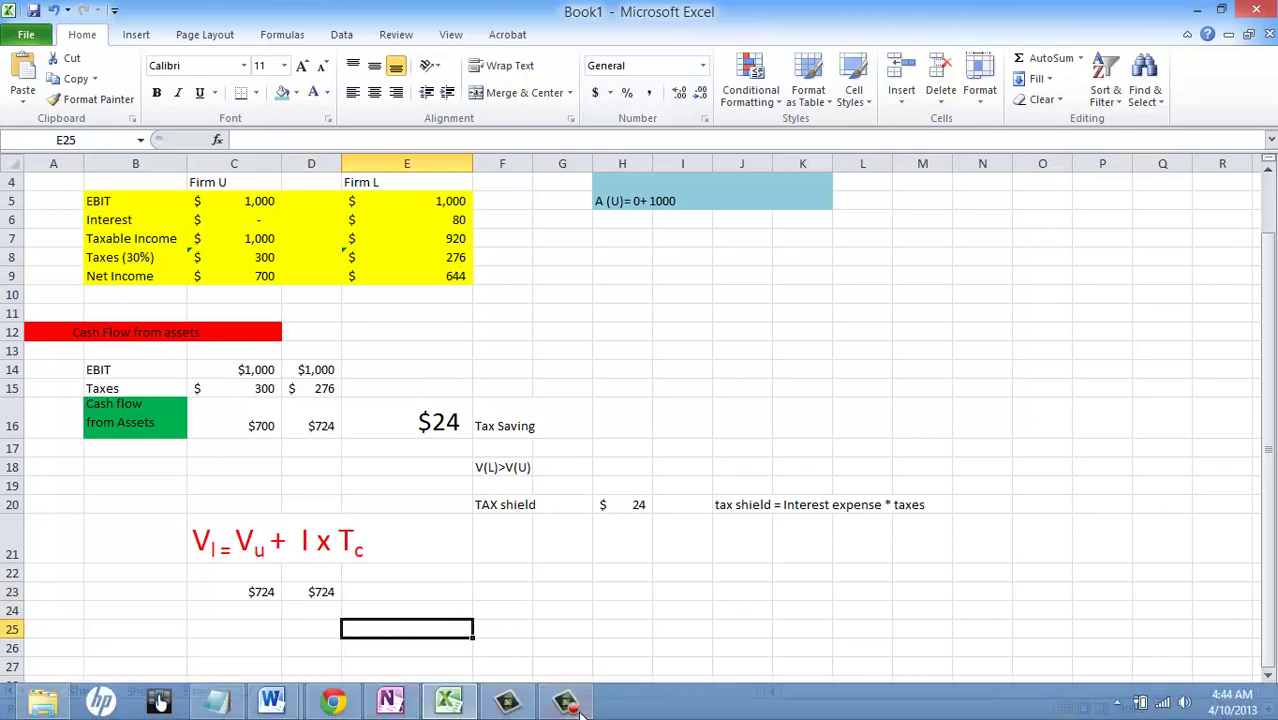